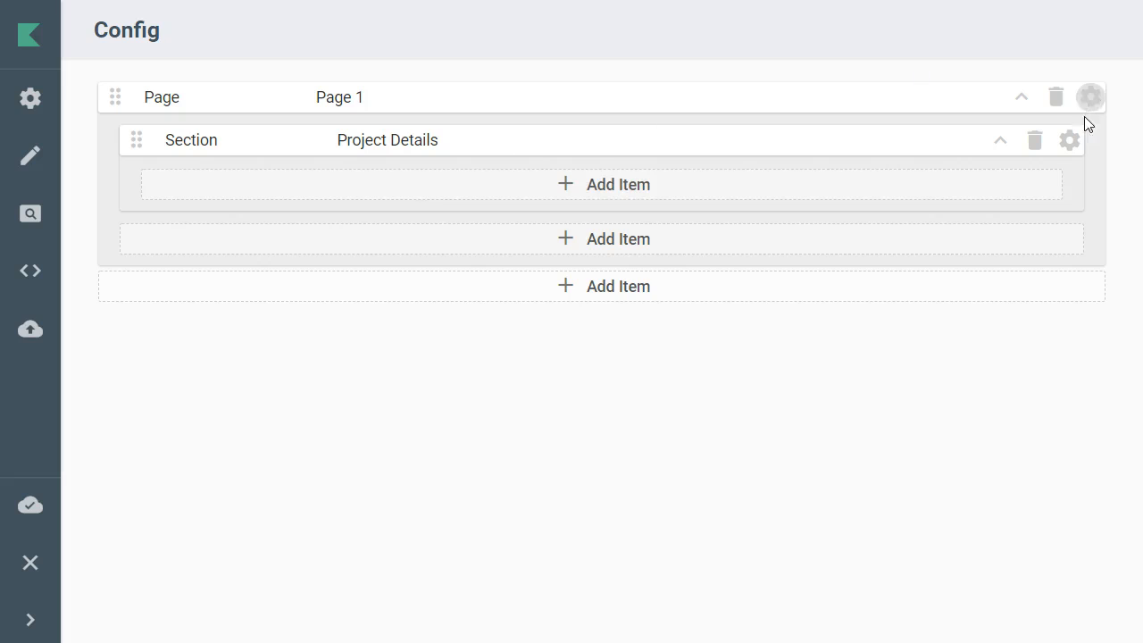
Step: Open the settings of the empty Project Details section on Page 1
click(1070, 142)
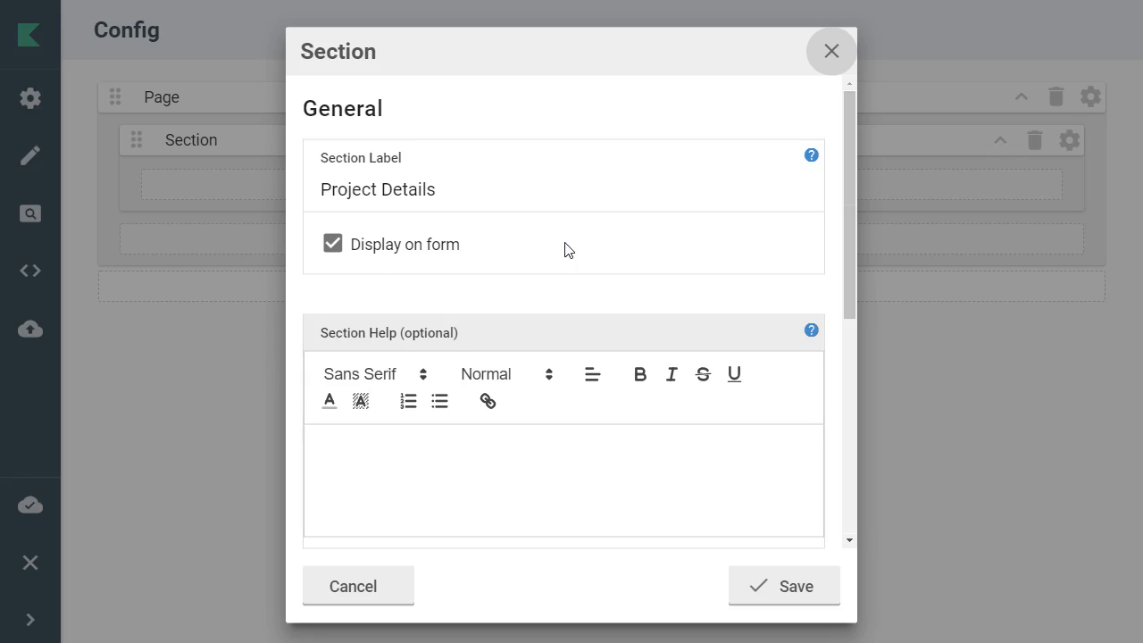
Step: Review the Project Details section settings, including its label and optional section help field
scroll(604, 283, down, 3)
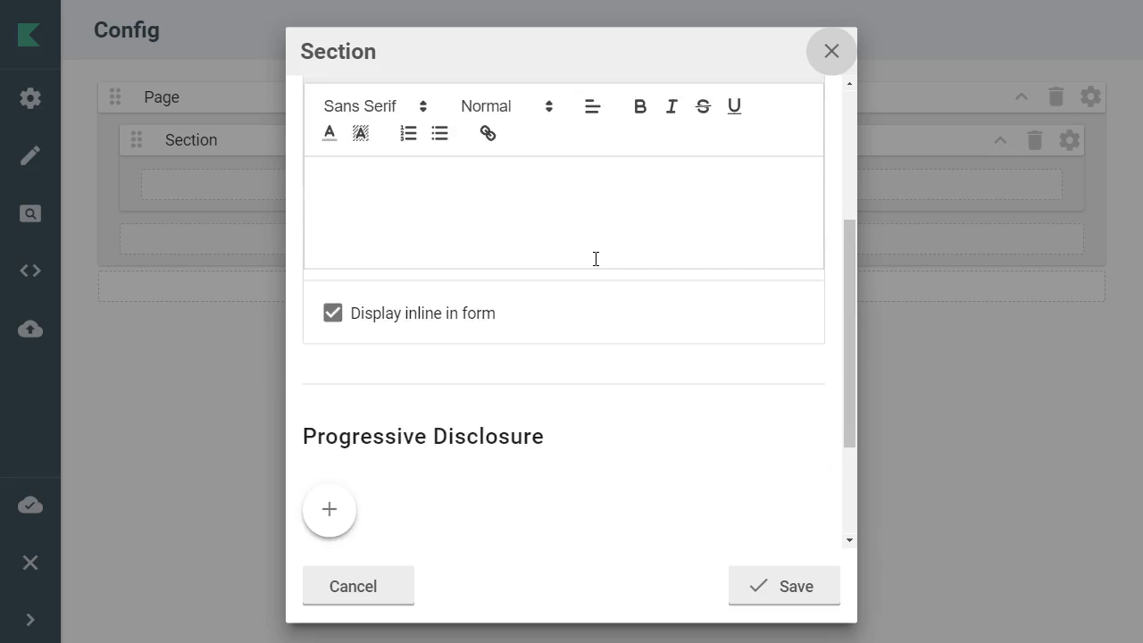
scroll(600, 258, up, 1)
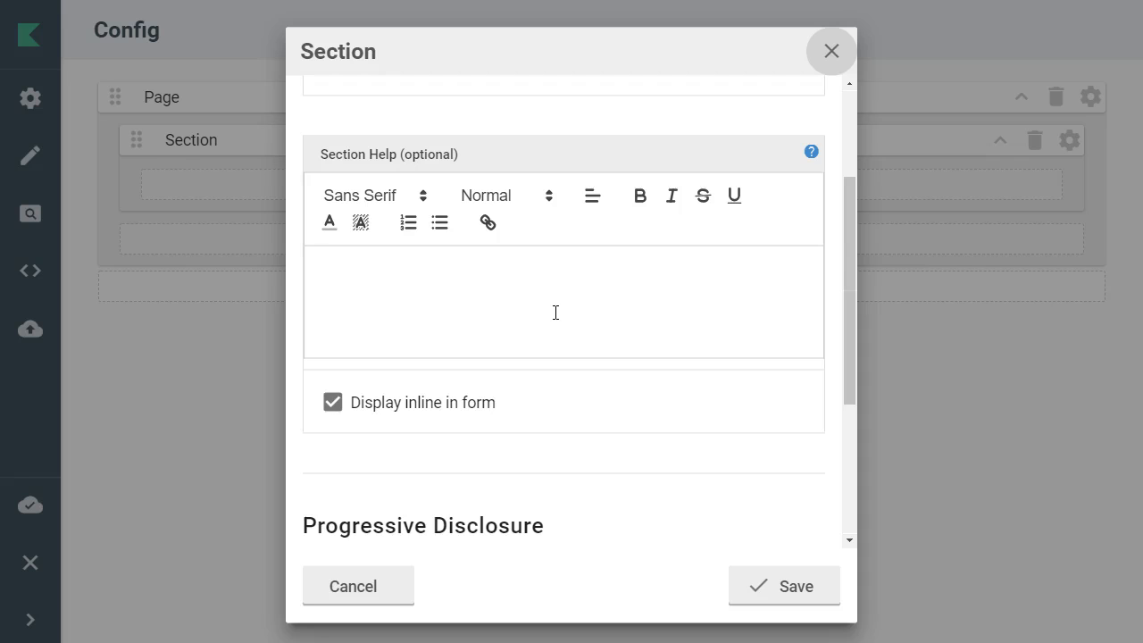
scroll(555, 312, down, 3)
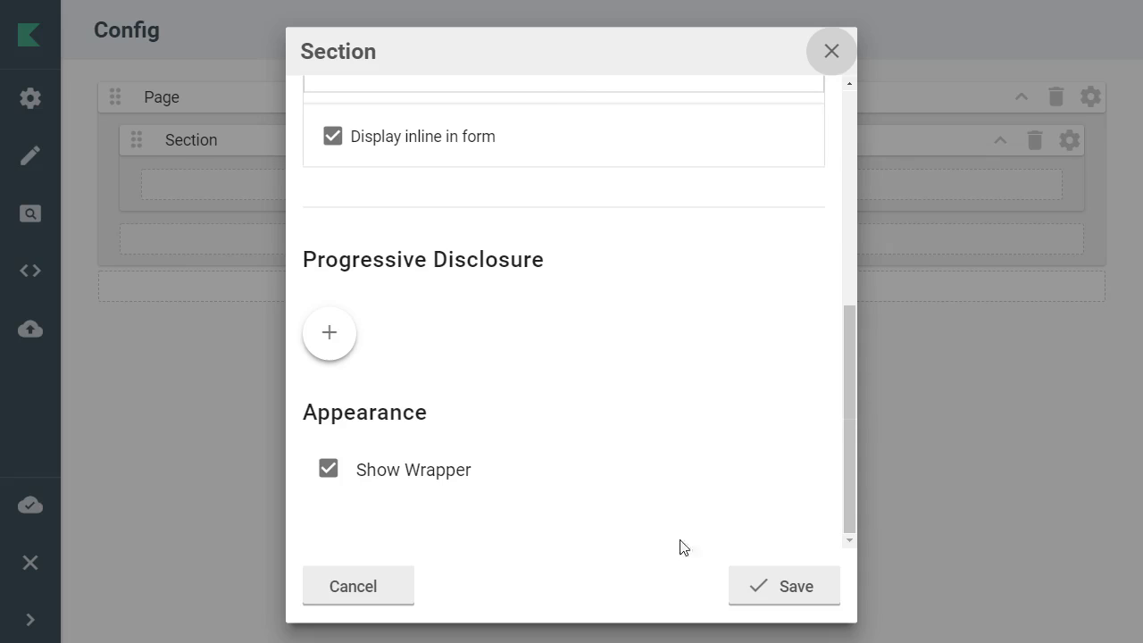
click(804, 581)
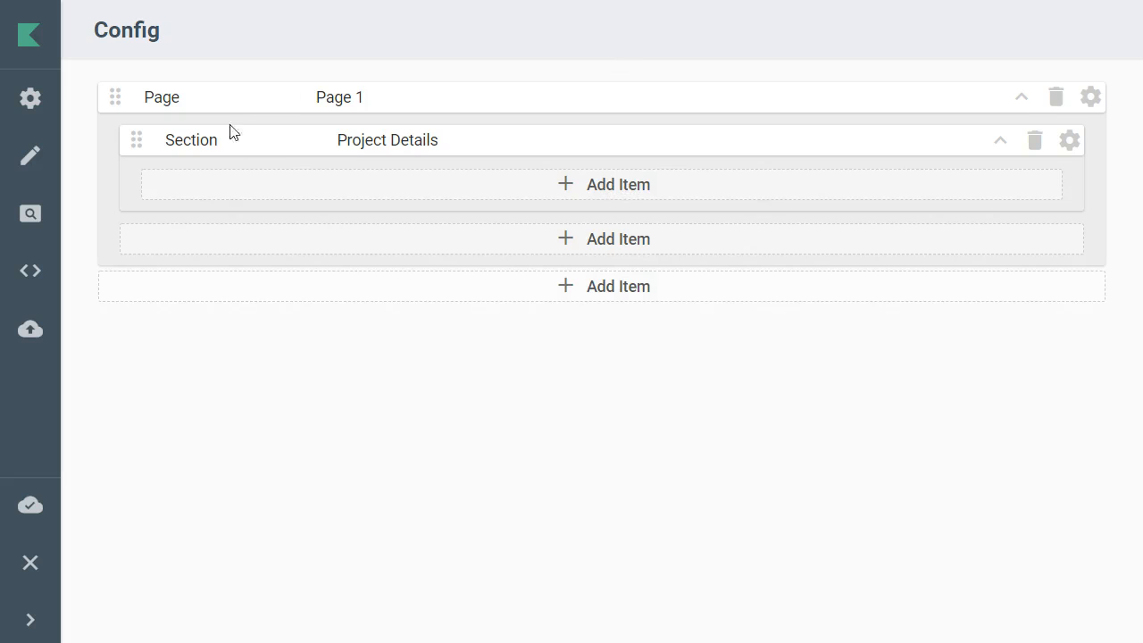
Step: Add a Read-Only Text item inside the Project Details section
click(609, 198)
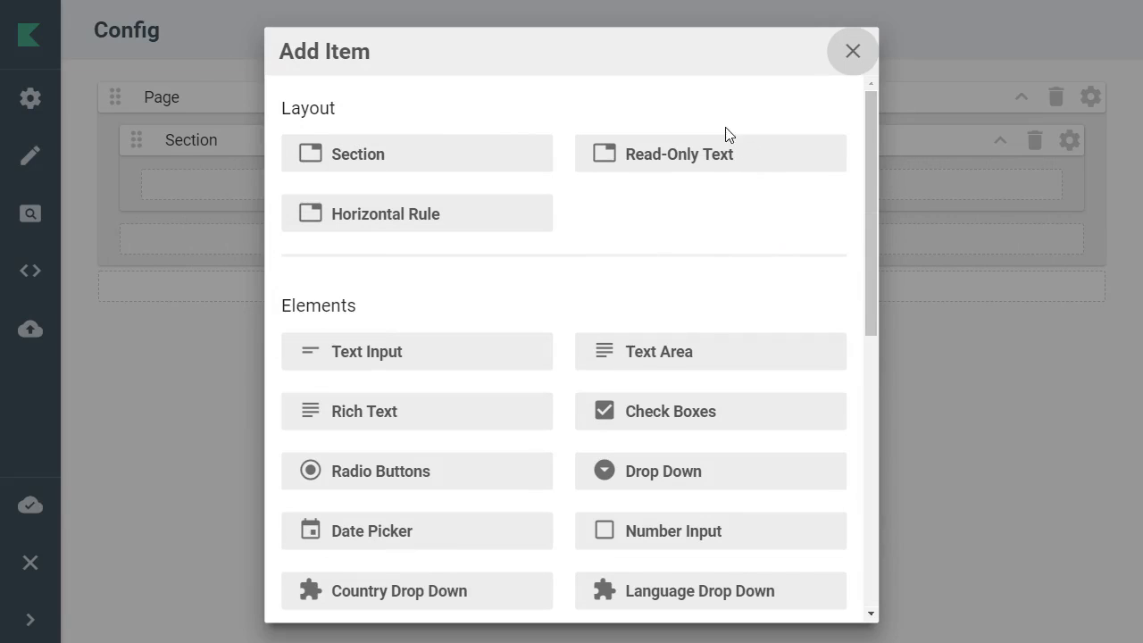
click(694, 174)
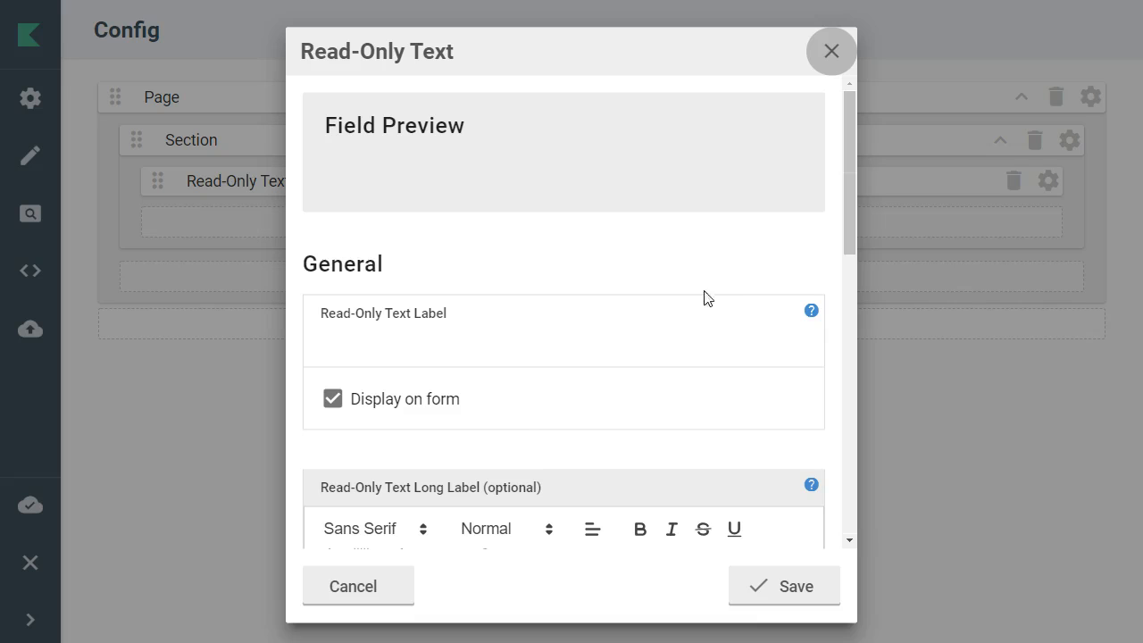
Step: Label the read-only text 'Instructions' and hide that label from the form
click(373, 342)
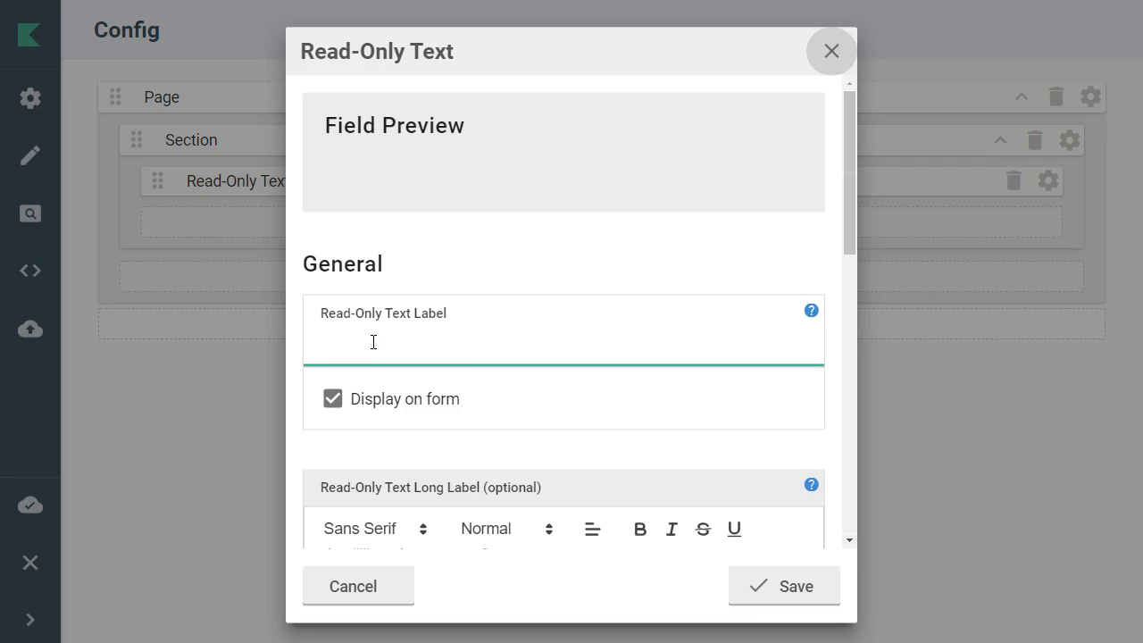
text(Instructions)
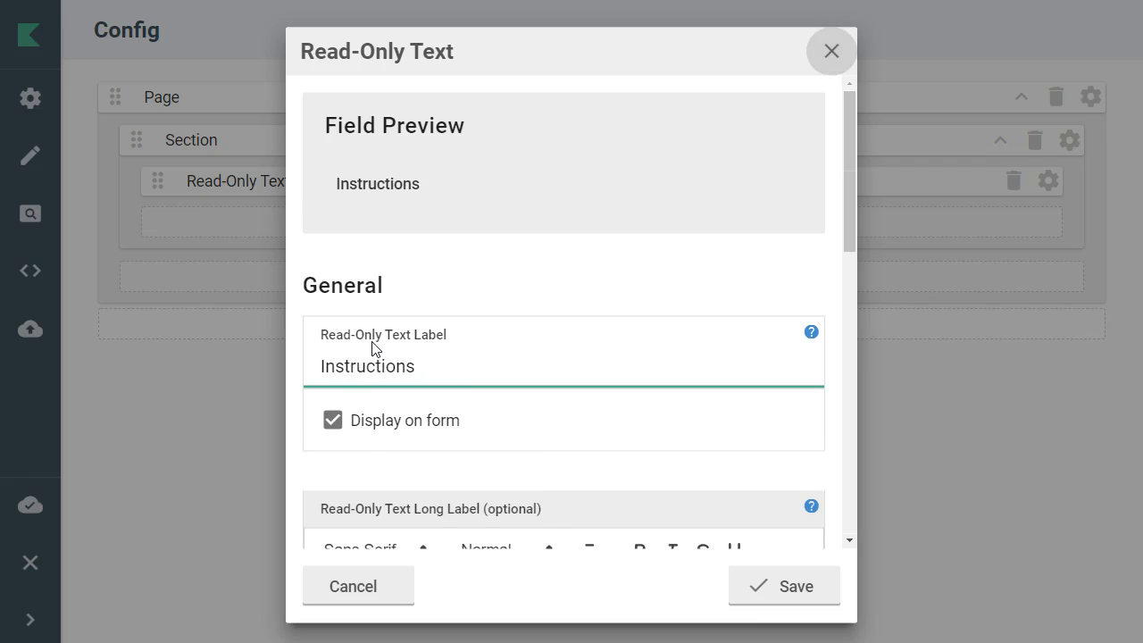
click(409, 420)
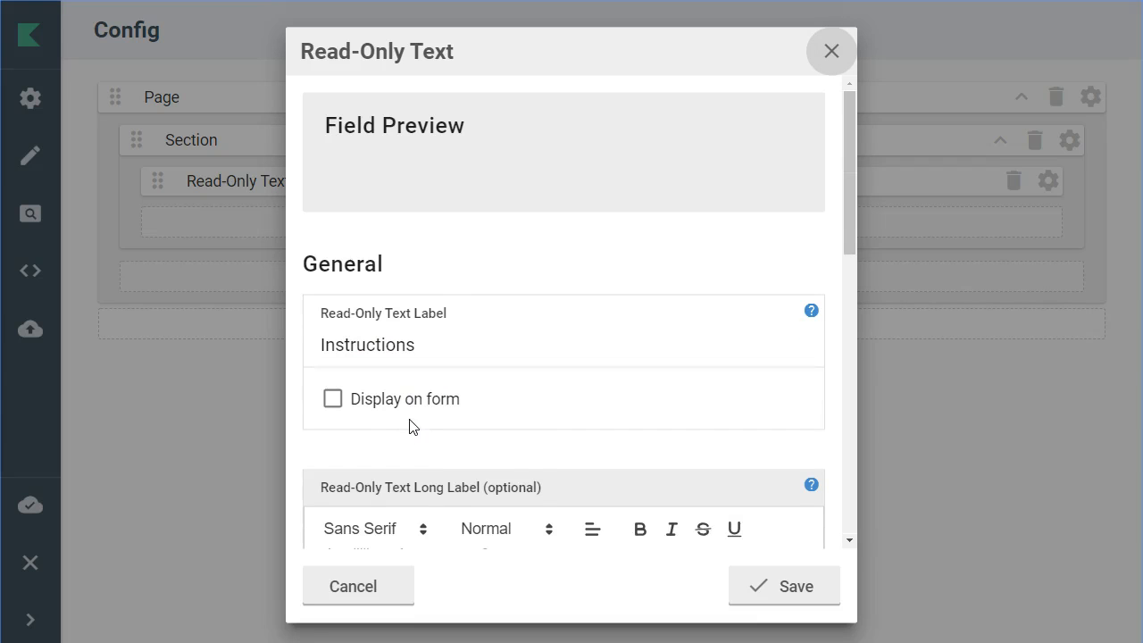
scroll(522, 395, down, 5)
click(518, 393)
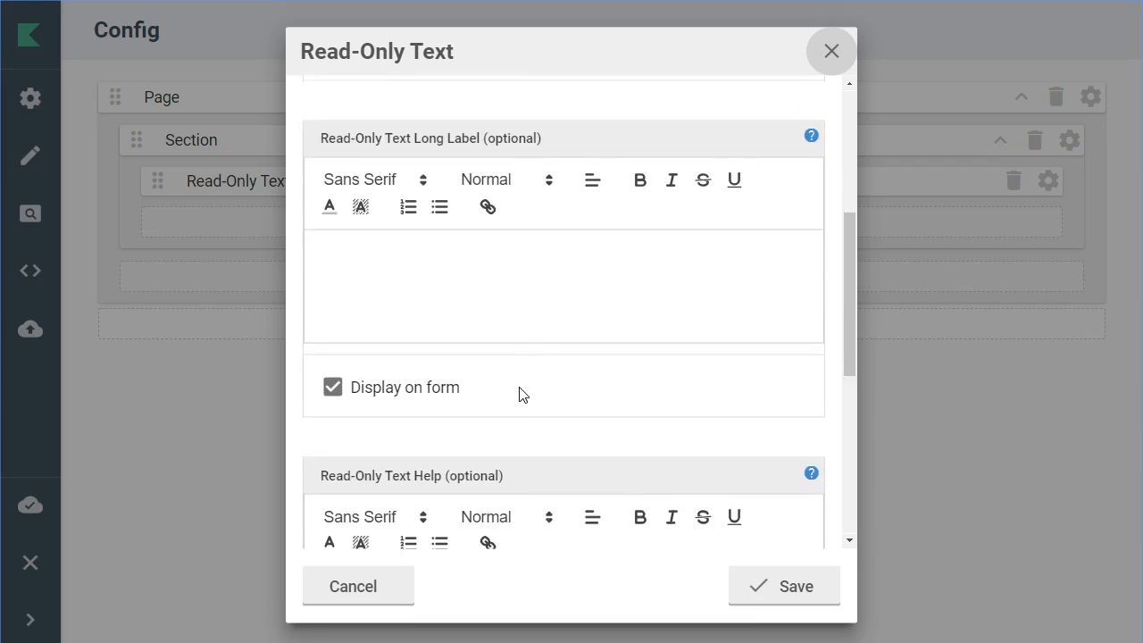
click(472, 302)
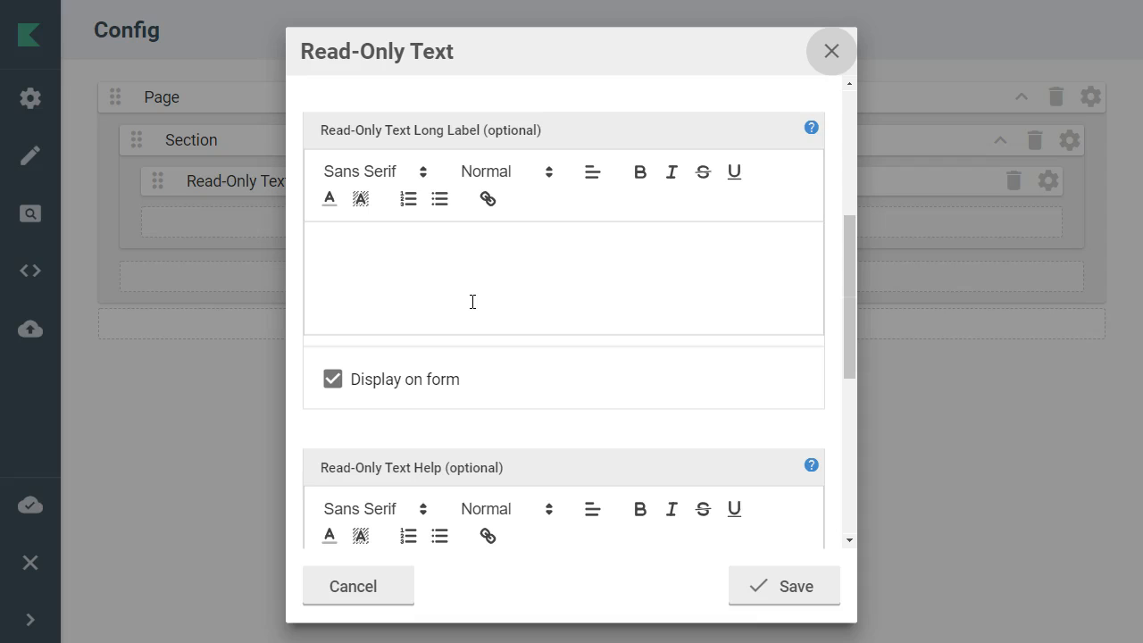
Step: Write the thank-you instructions paragraph in the Long Label and select the compliance office e-mail address
text(Thank you for submi)
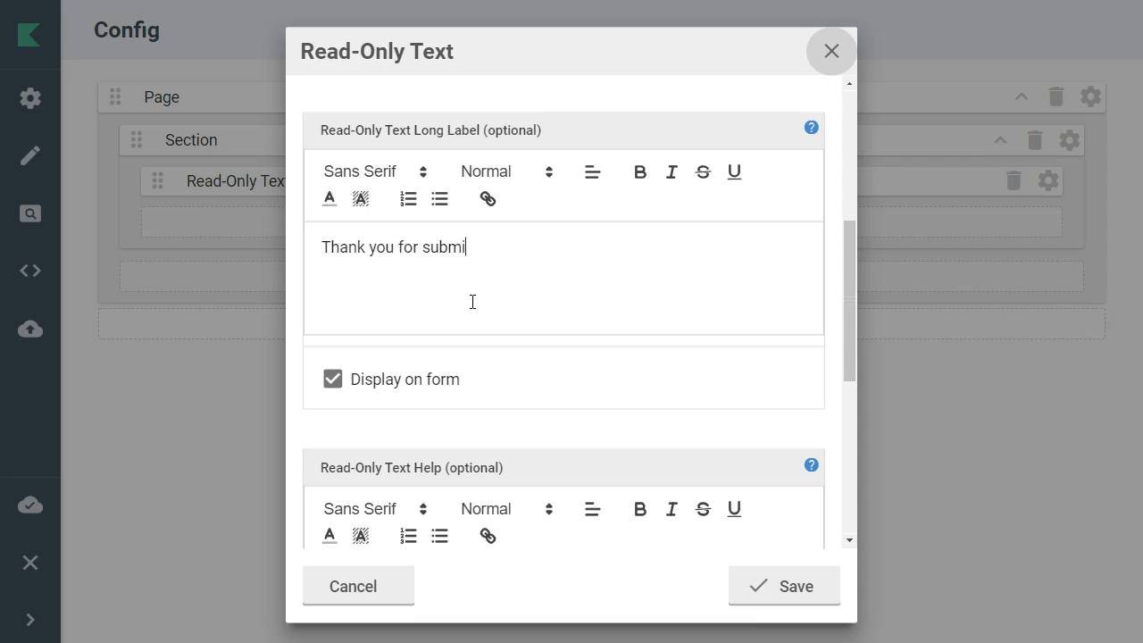
text(tting inf)
key(BackSpace)
key(BackSpace)
key(BackSpace)
text(the details of your project to the compliance office. Please completely all of the ques)
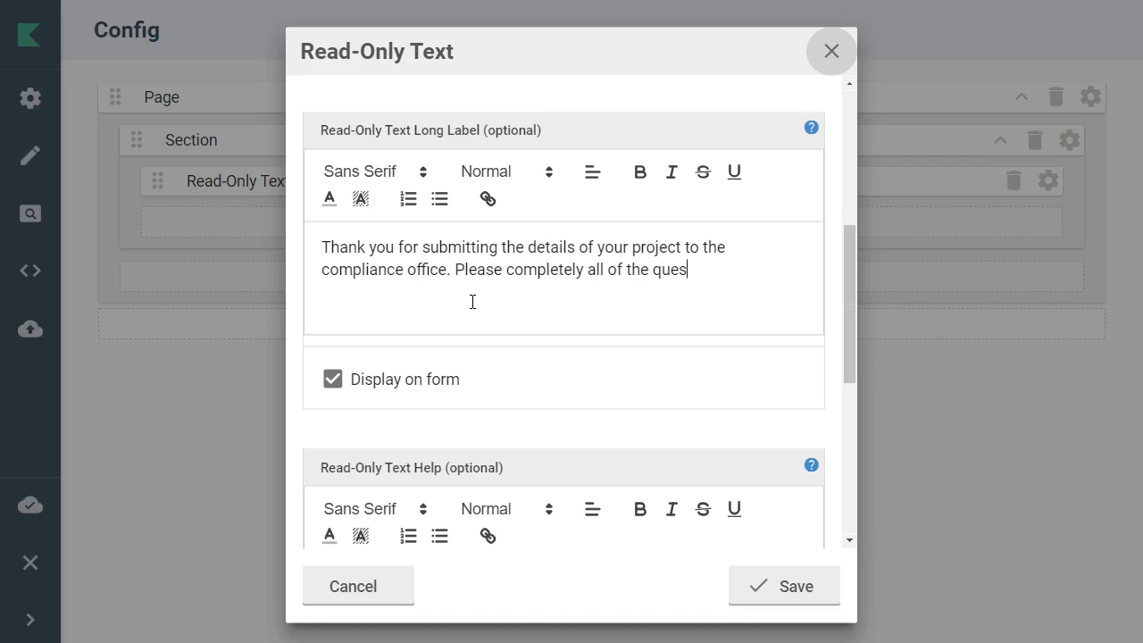
text(tions below as completely as poss)
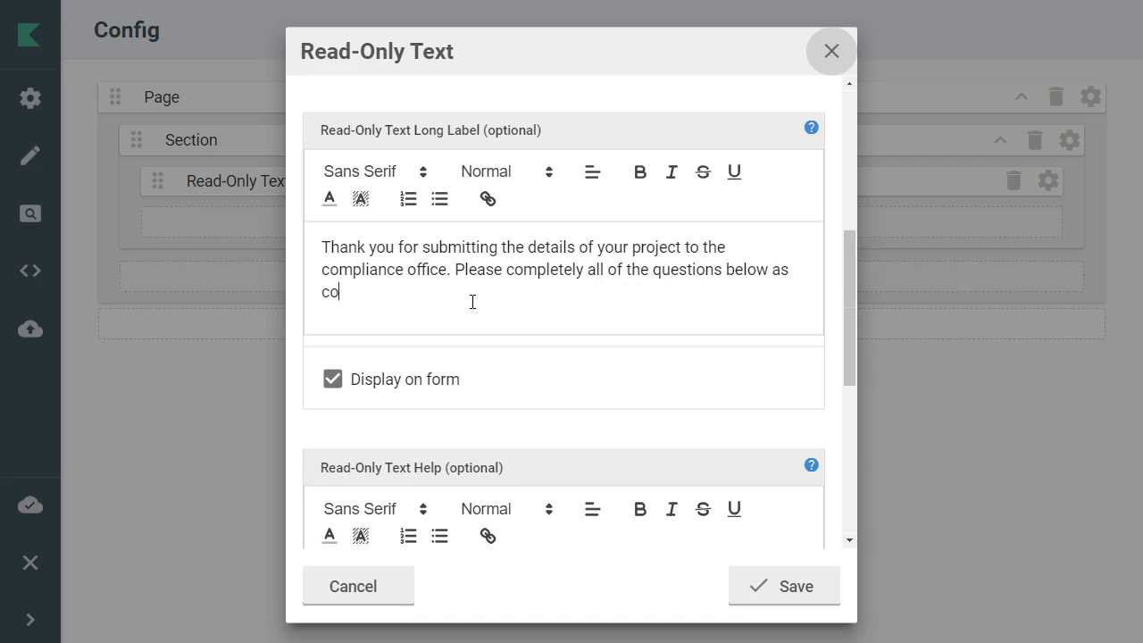
text(ible)
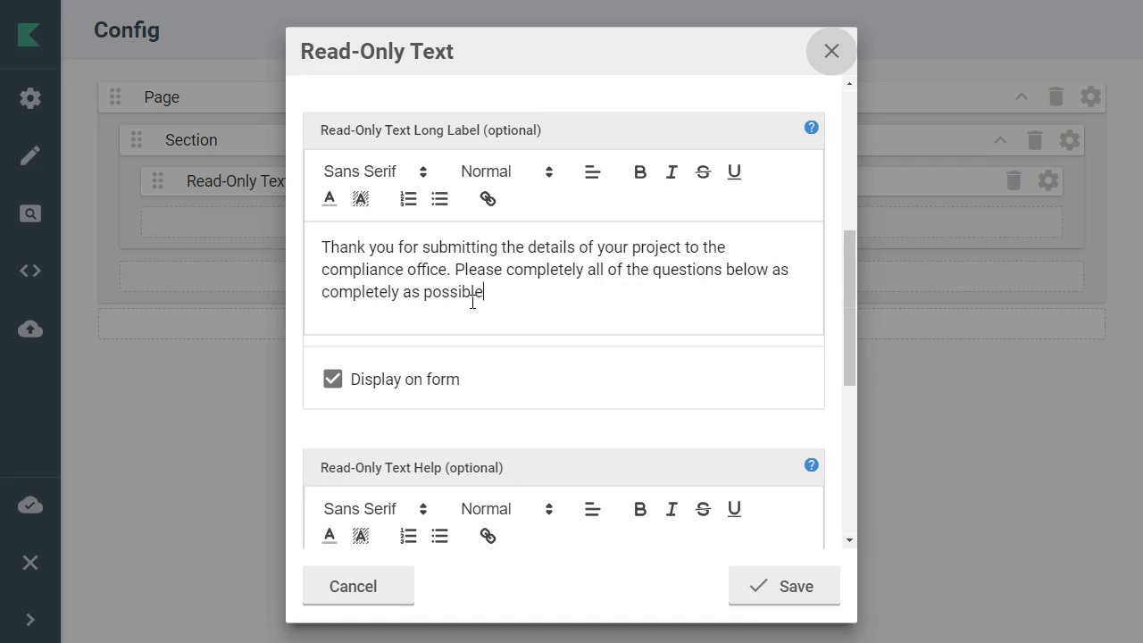
text( and submit the form. If you have questions)
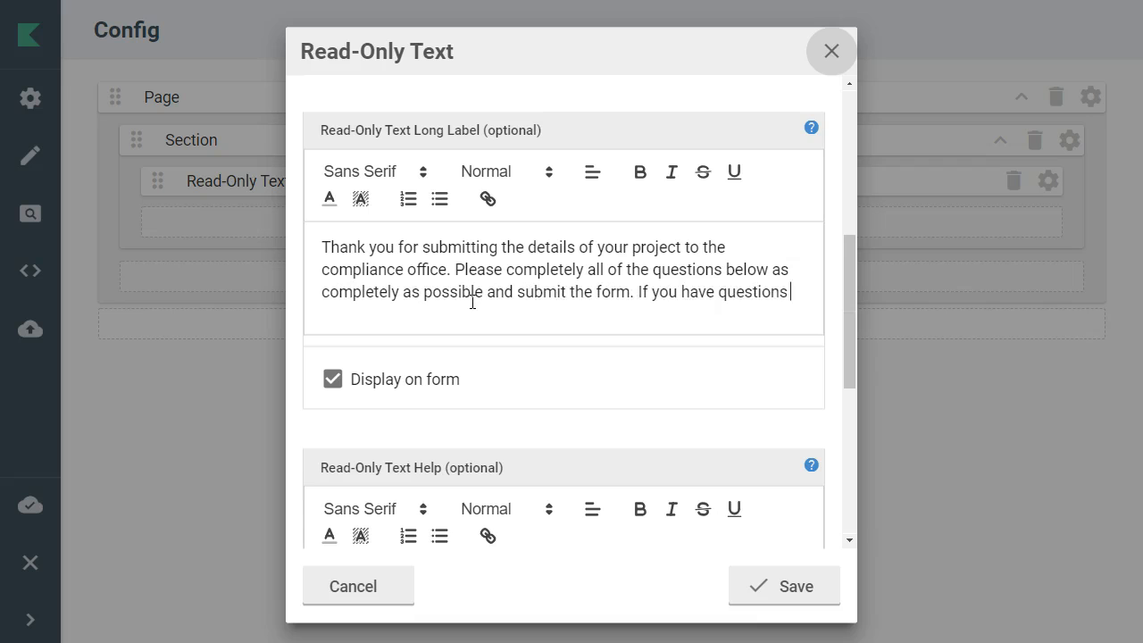
text( you can email compliance@university.edu.)
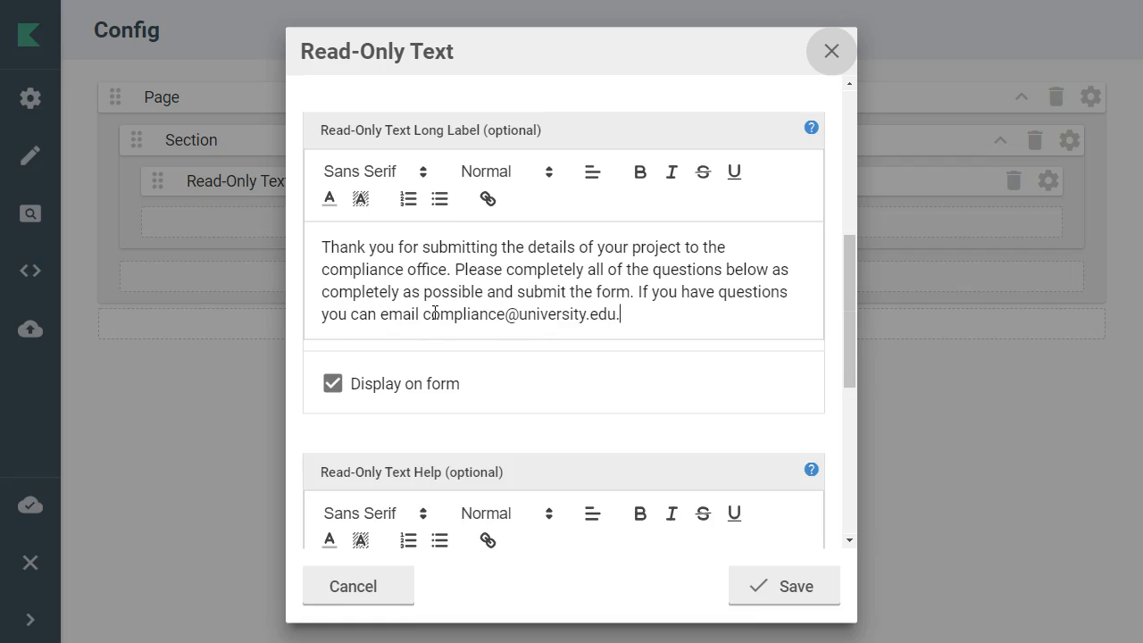
drag(421, 317, 493, 315)
click(491, 313)
key(shift+Left)
key(shift+Left)
key(shift+Left)
key(shift+Left)
key(shift+Left)
key(shift+Left)
key(shift+Left)
key(shift+Left)
key(shift+Left)
key(shift+Left)
key(shift+Left)
key(shift+Left)
key(shift+Left)
key(shift+Left)
key(shift+Left)
key(shift+Left)
key(shift+Left)
key(shift+Left)
key(shift+Left)
key(shift+Left)
key(shift+Left)
key(shift+Left)
key(shift+Left)
key(shift+Left)
key(shift+Left)
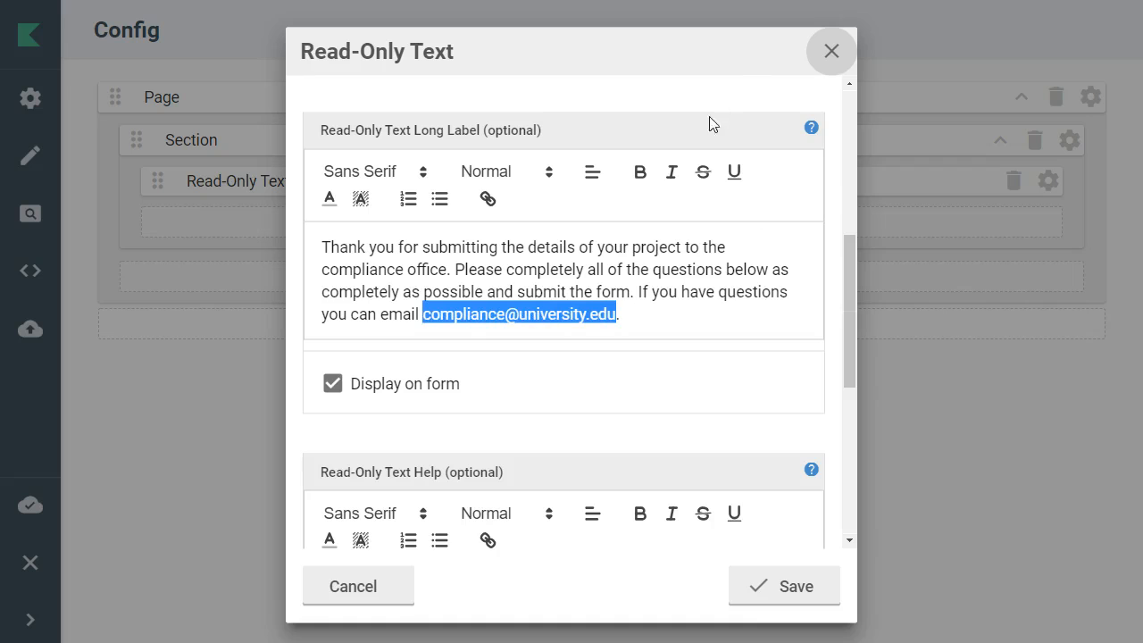
click(487, 199)
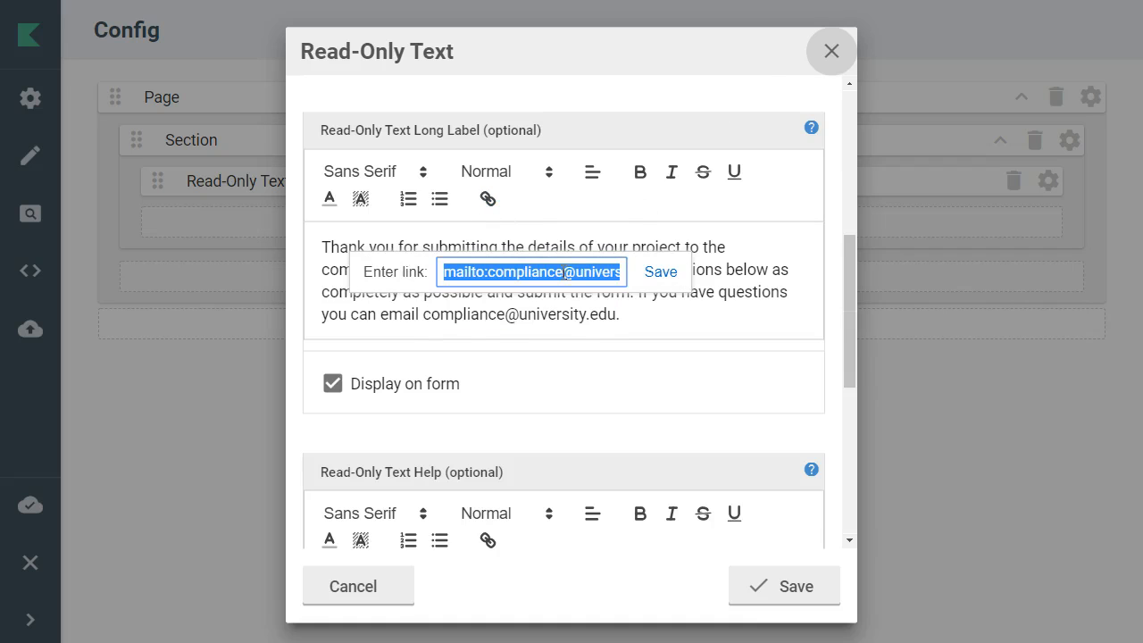
Step: Turn the e-mail address into a mailto link and save the Instructions item
click(648, 282)
click(650, 327)
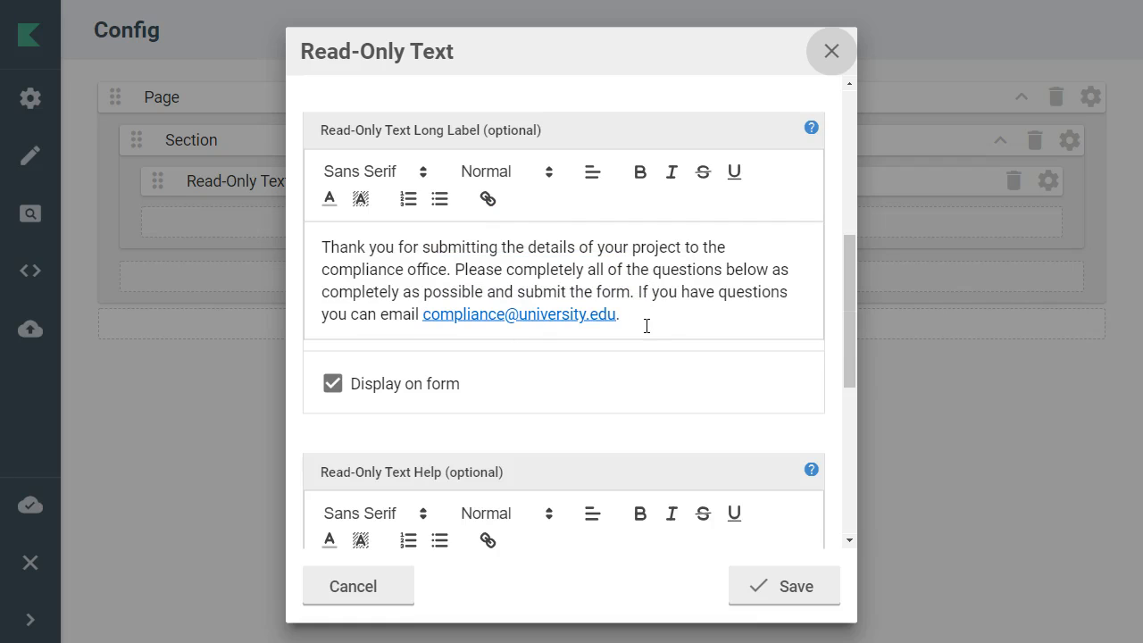
scroll(598, 305, up, 5)
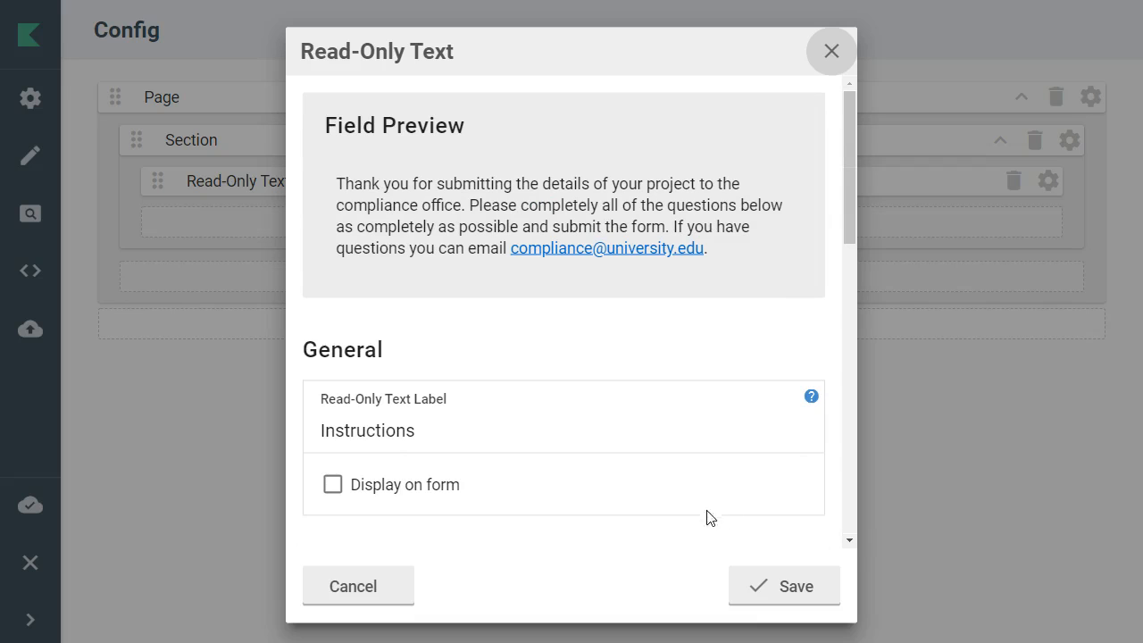
click(819, 581)
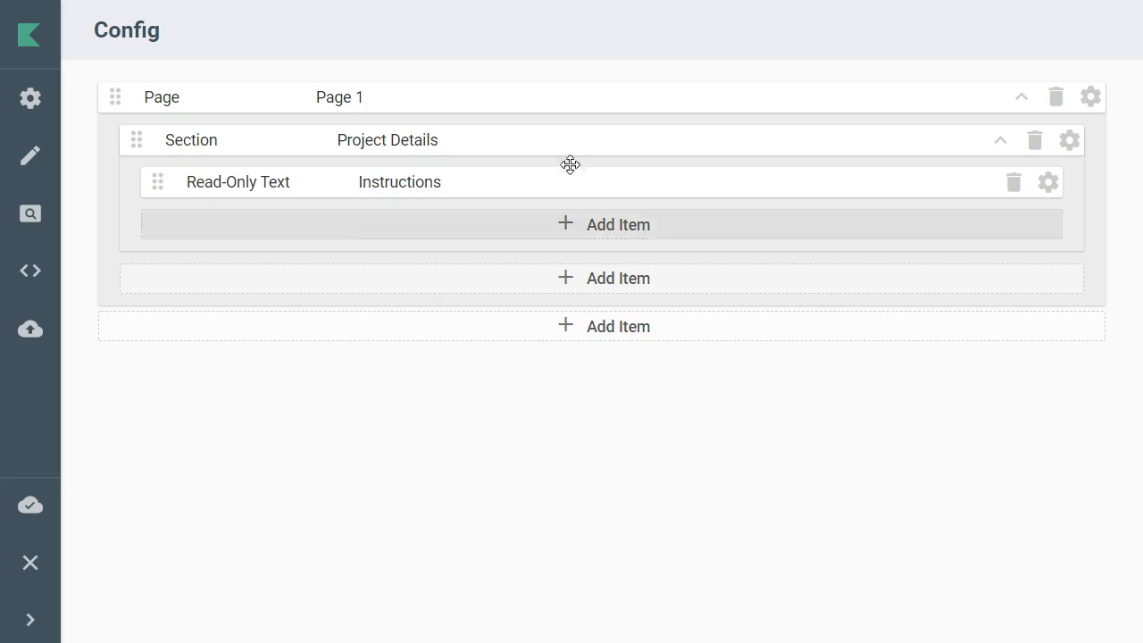
click(530, 234)
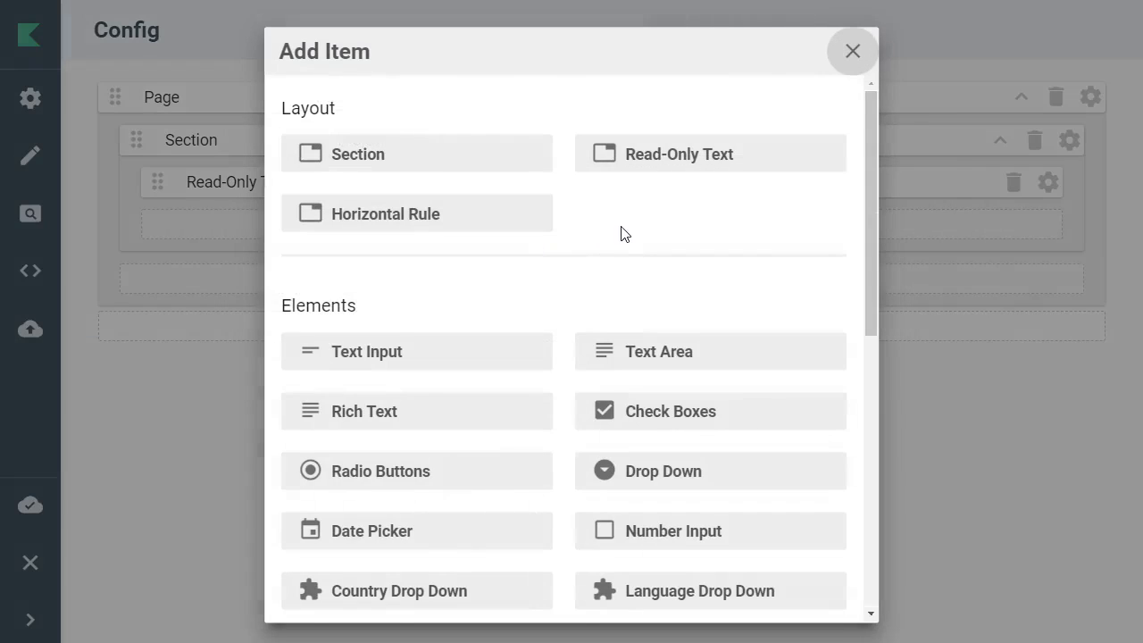
Step: Scroll through the list of form elements available to add to Project Details
scroll(626, 236, down, 2)
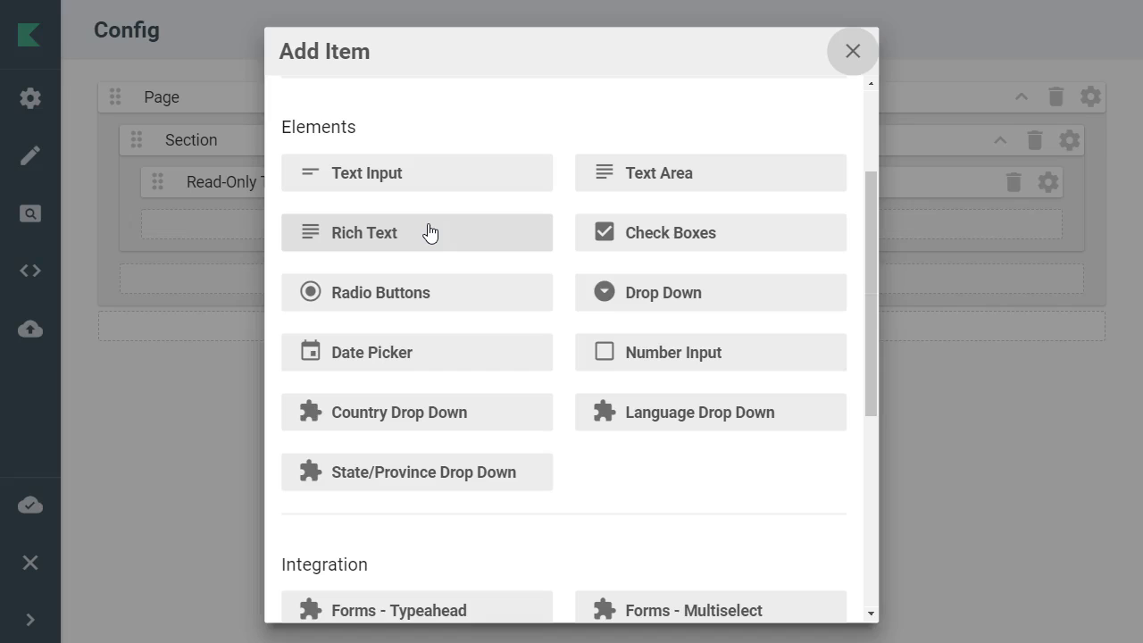
Step: Add a Text Area labelled 'Project Description' with its label hidden on the form
click(697, 178)
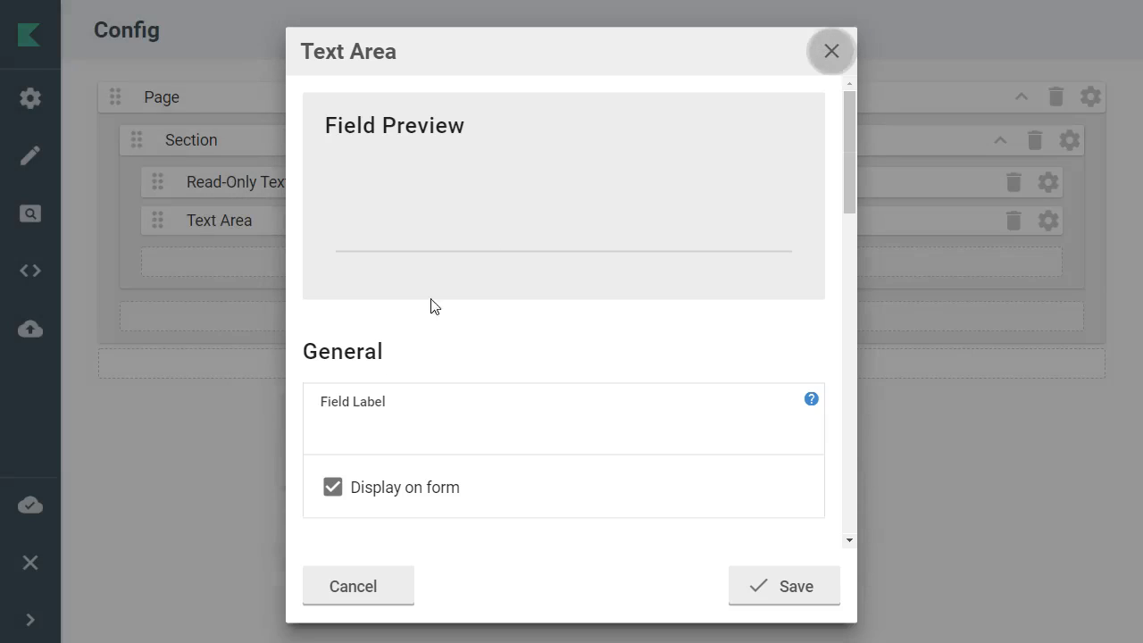
click(402, 429)
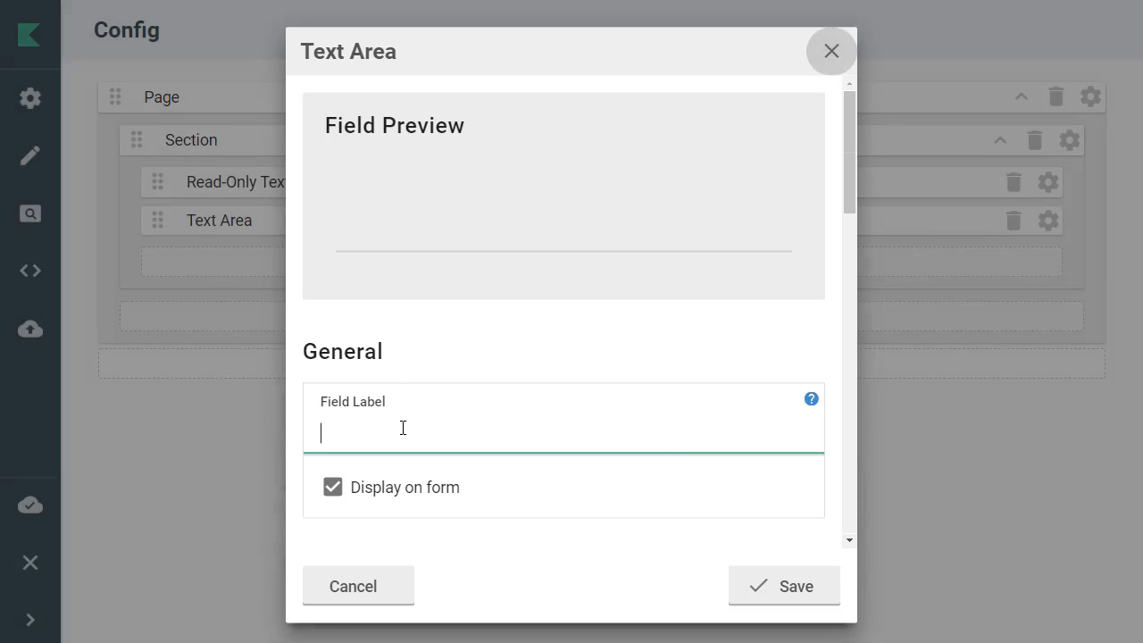
text(Project Description)
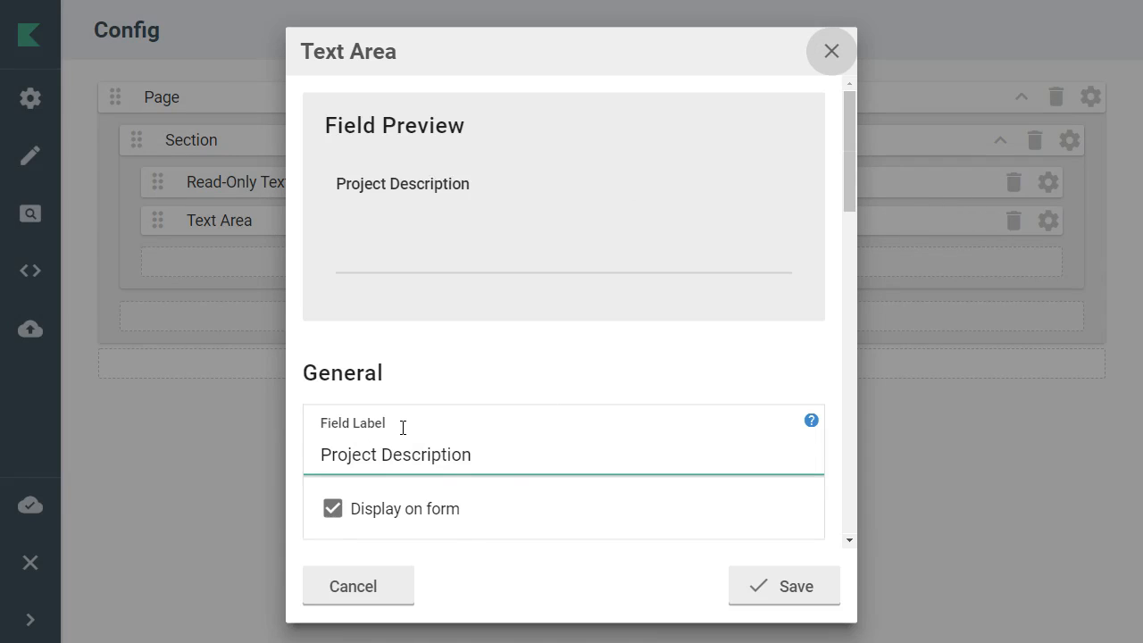
click(418, 510)
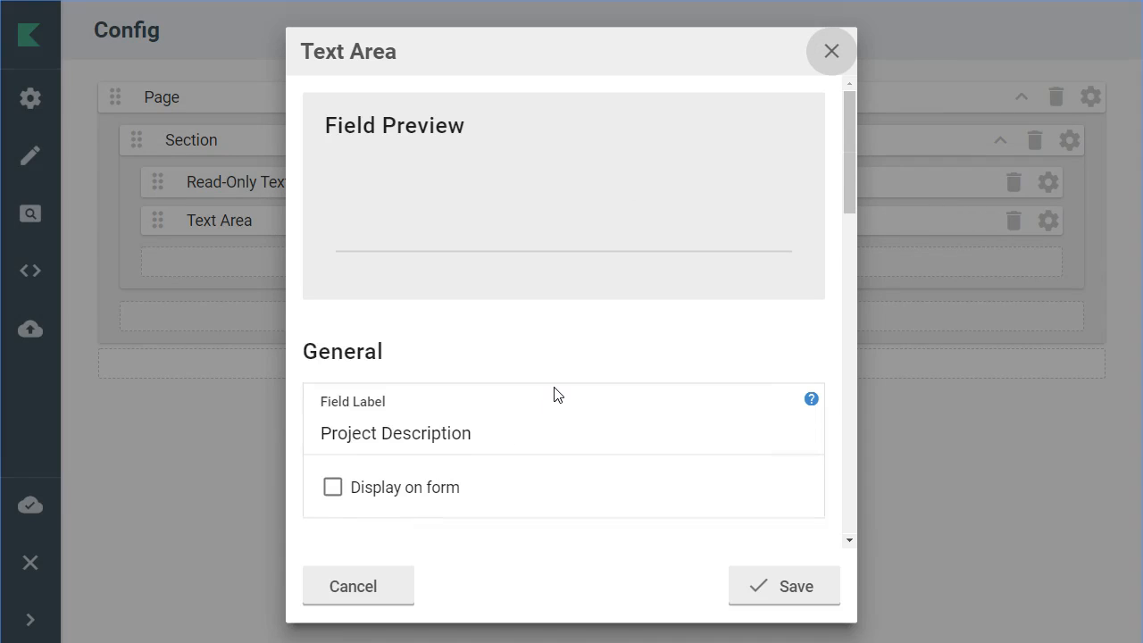
scroll(555, 394, down, 2)
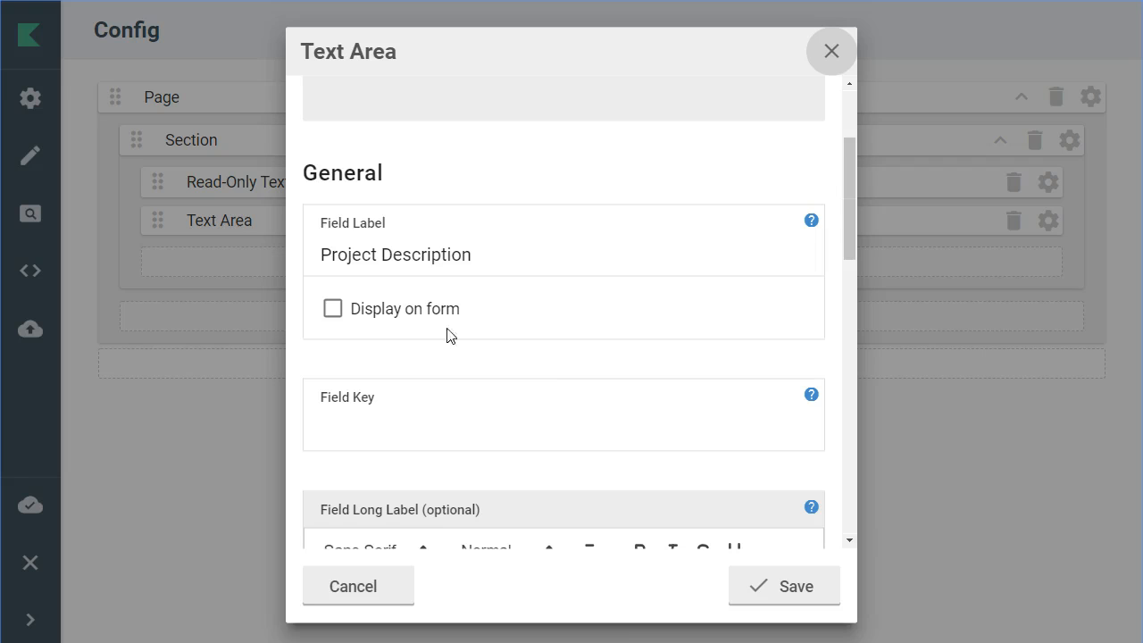
Step: Review the Project Description Text Area settings and click into the empty Field Key box
scroll(502, 284, down, 2)
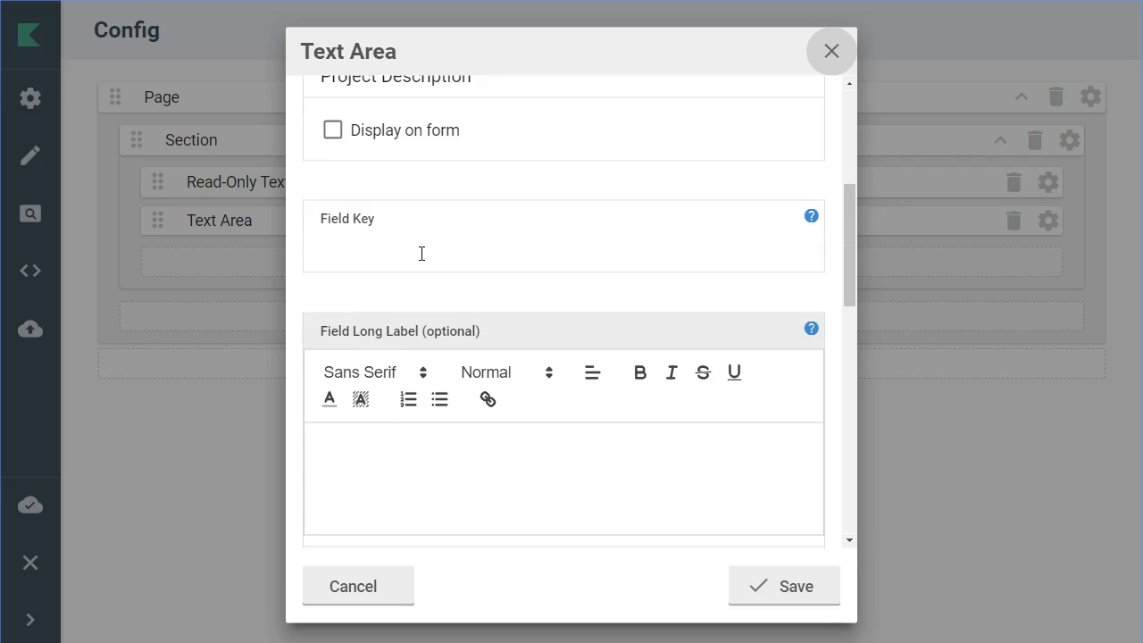
scroll(422, 253, up, 2)
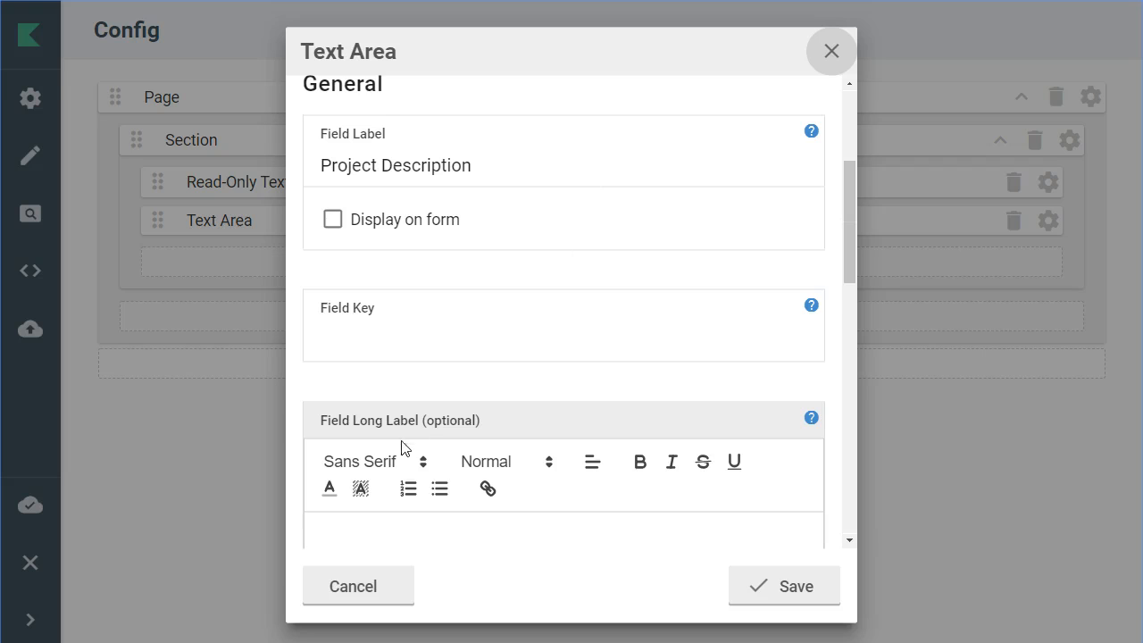
click(368, 337)
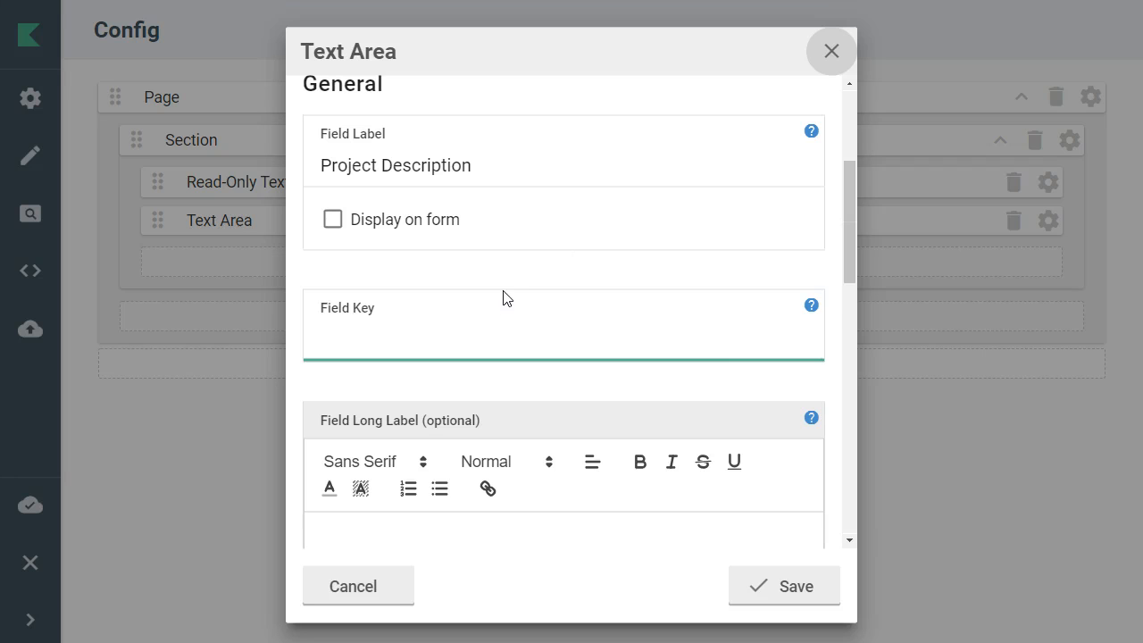
scroll(503, 298, down, 1)
scroll(534, 237, down, 2)
Step: Set the Project Description long label to 'Please comprehensively describe your project activities.'
click(476, 326)
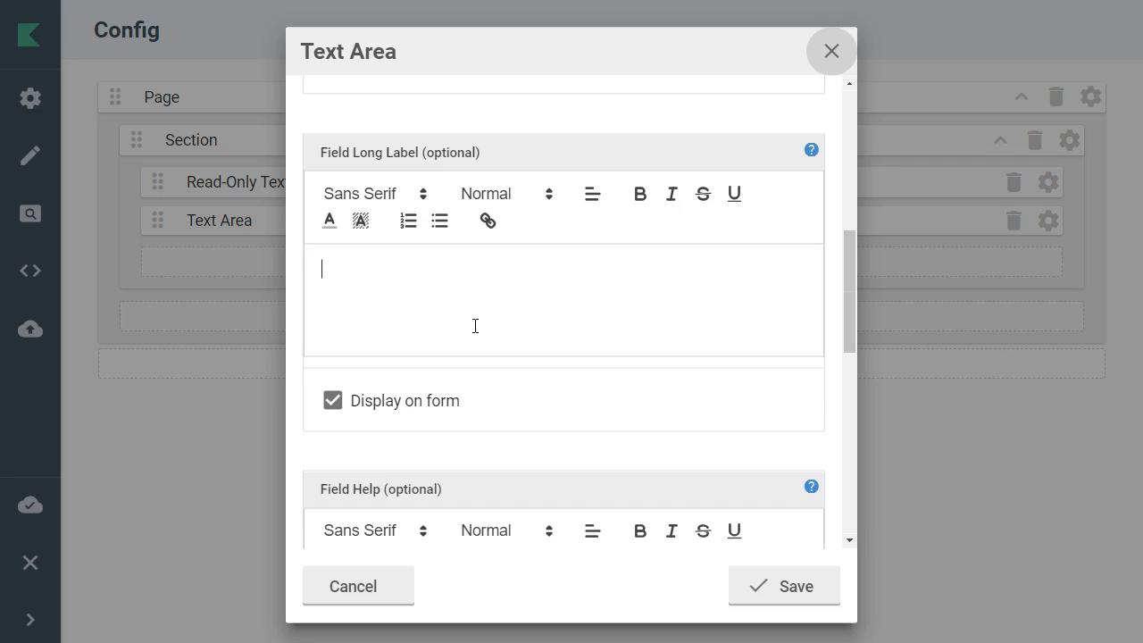
text(Please put a comprehensive description of your project activities)
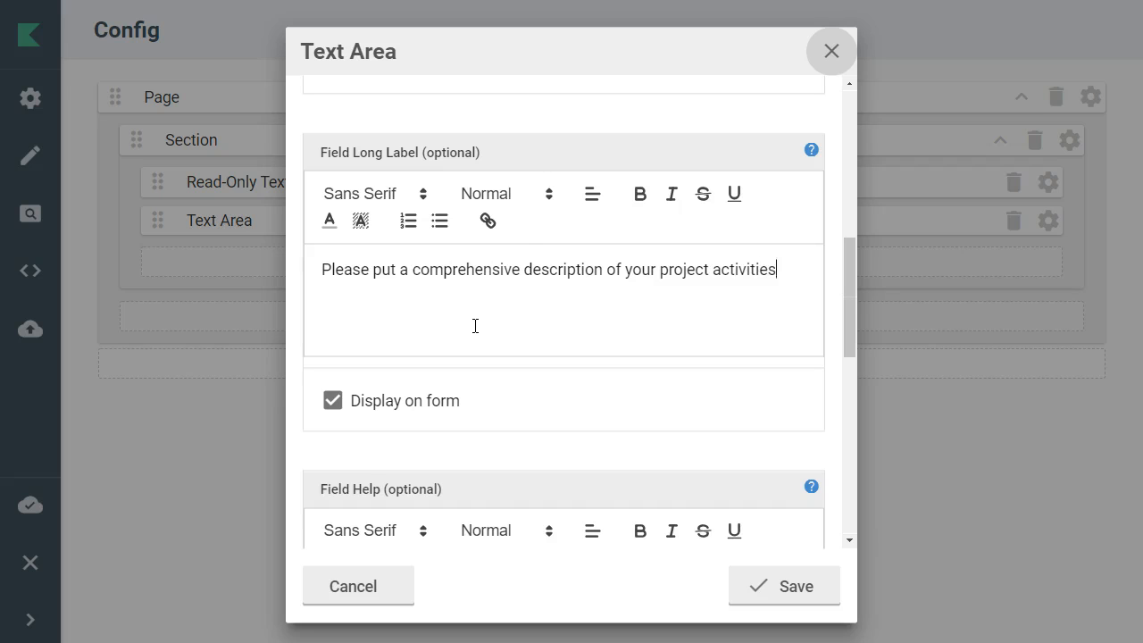
click(393, 268)
key(BackSpace)
key(BackSpace)
key(BackSpace)
key(Delete)
key(Delete)
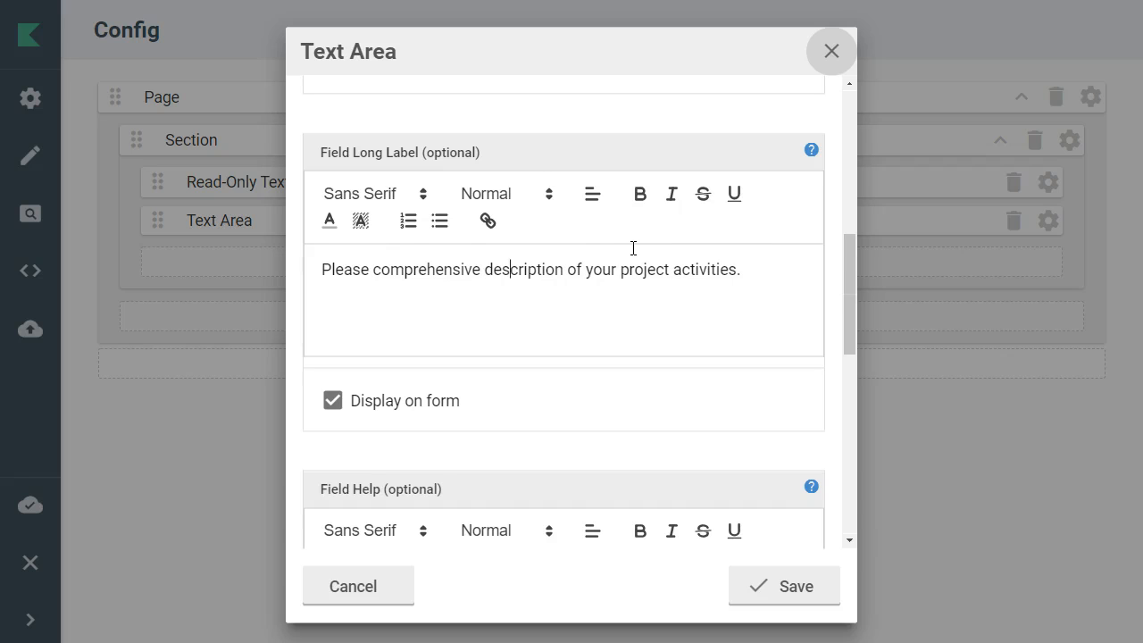
key(BackSpace)
key(BackSpace)
key(BackSpace)
key(BackSpace)
key(BackSpace)
key(BackSpace)
key(BackSpace)
key(BackSpace)
key(BackSpace)
key(BackSpace)
key(BackSpace)
key(BackSpace)
key(BackSpace)
key(BackSpace)
key(BackSpace)
text(ly describe)
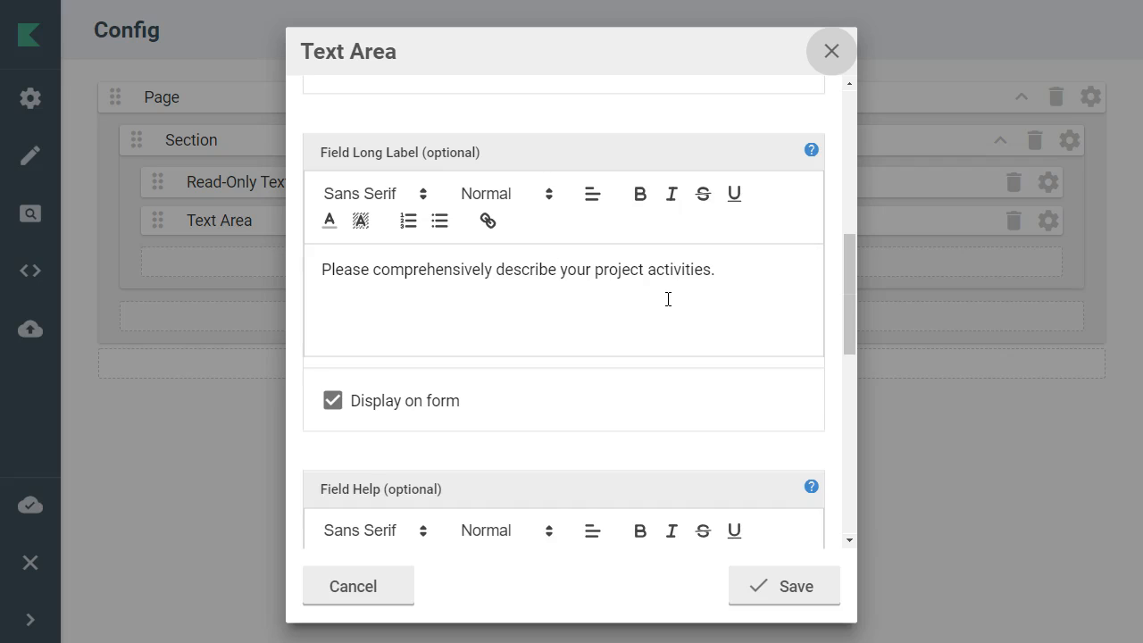
scroll(668, 299, down, 3)
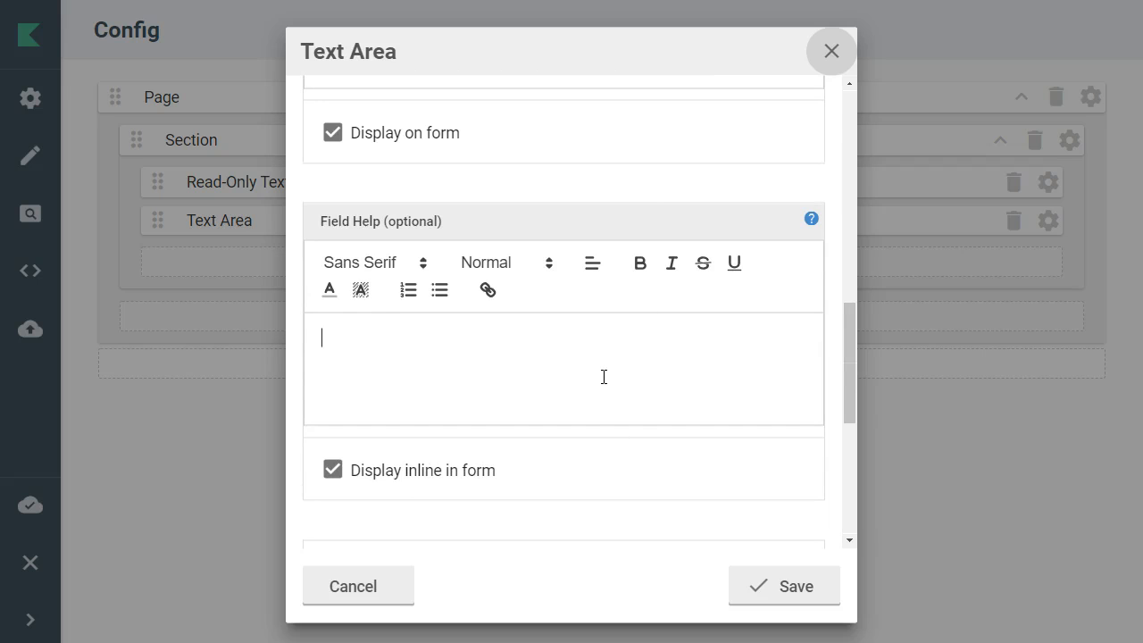
text(If you want guidelin)
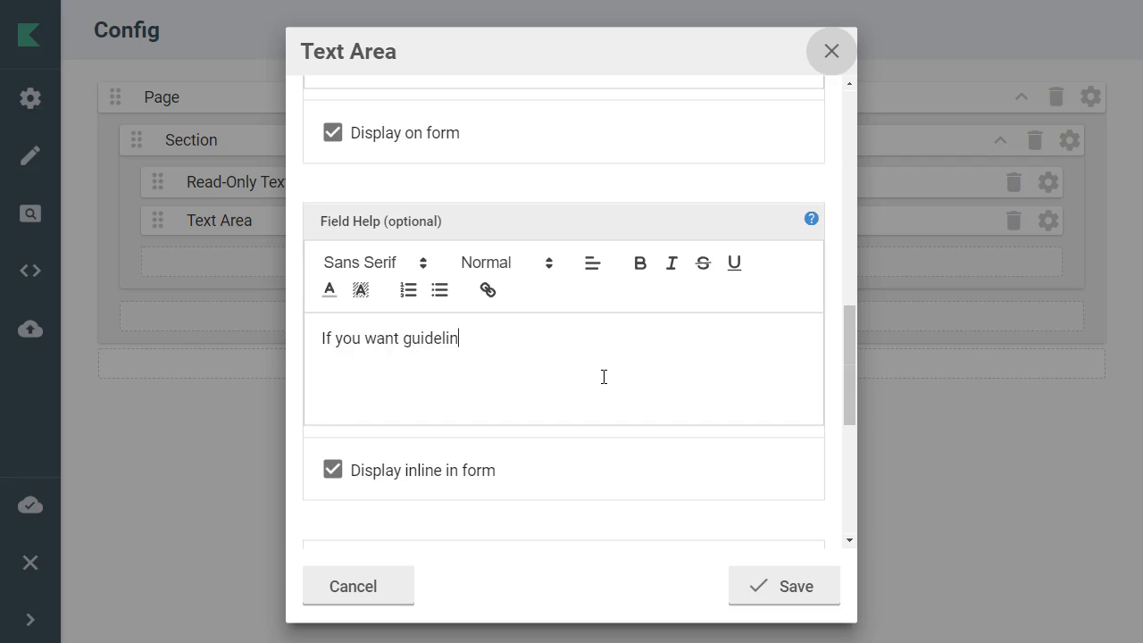
text(es on accepta)
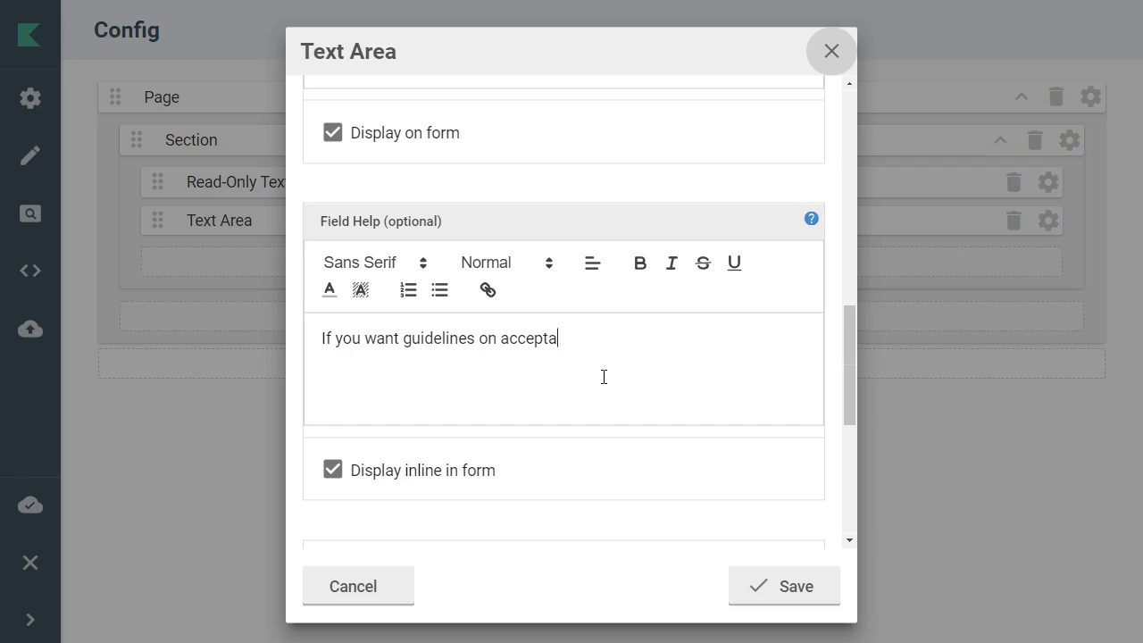
text(ble project activ)
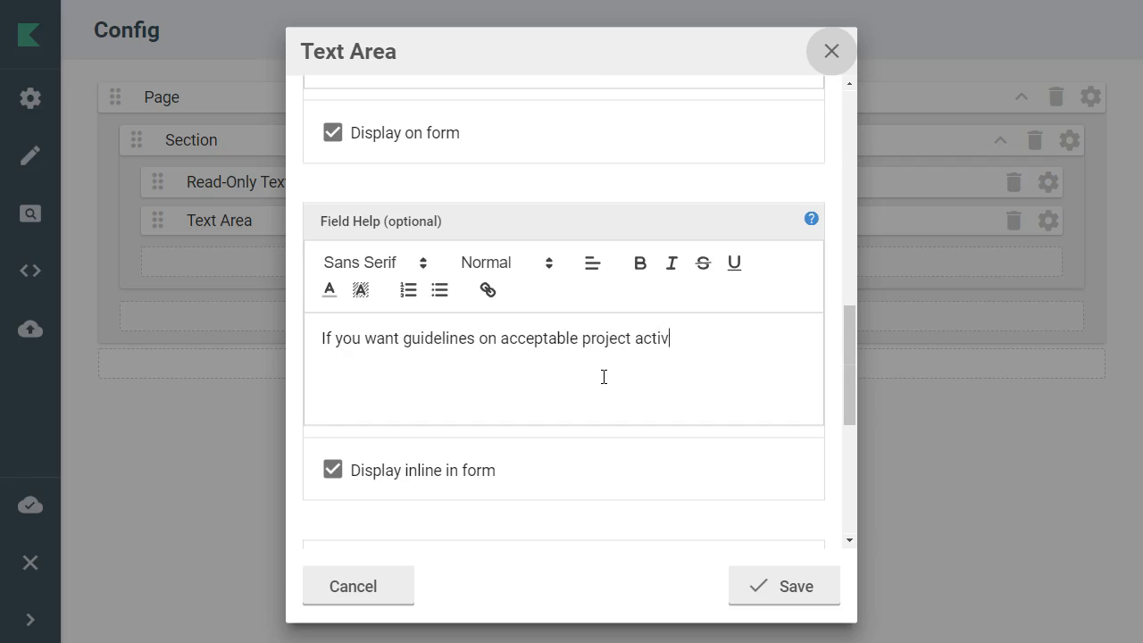
text(ities see the un)
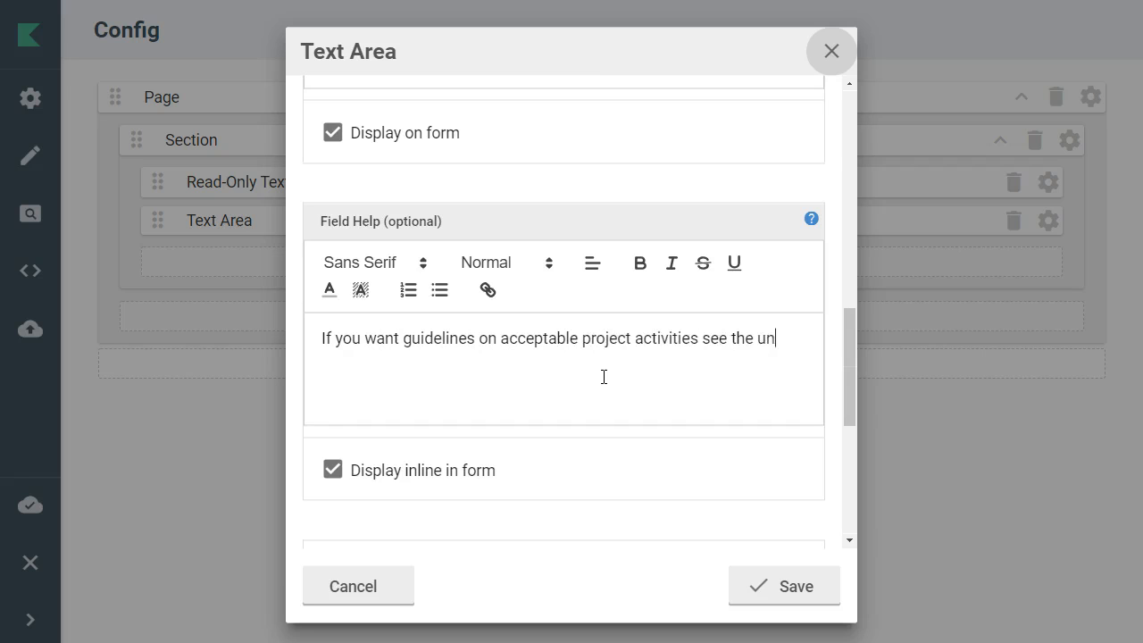
text(iversity policie)
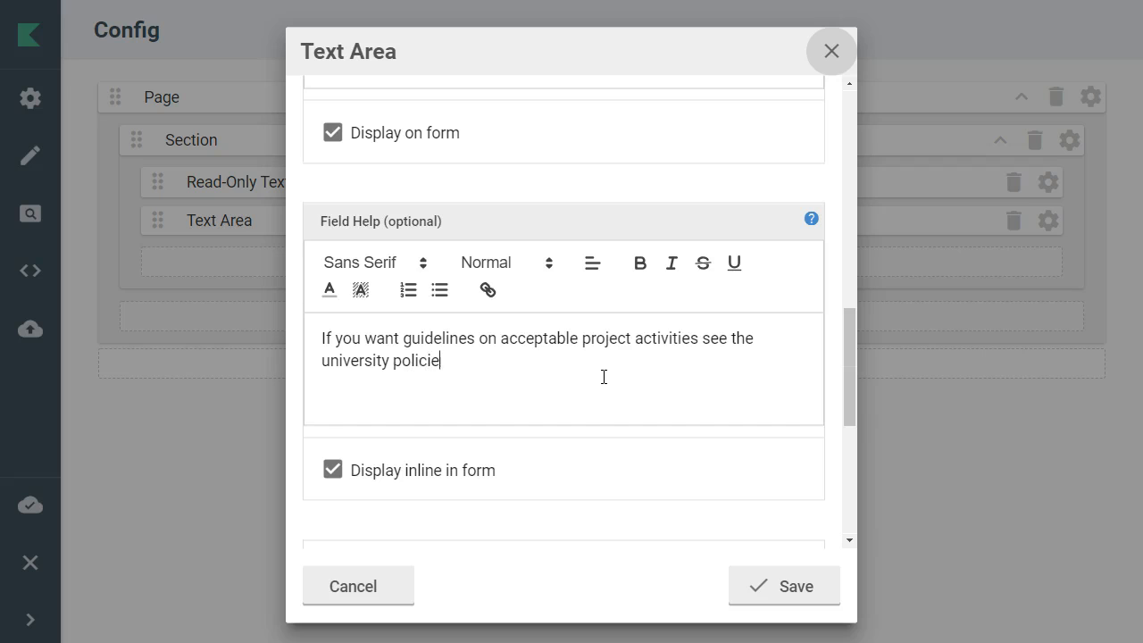
text(s for projects.)
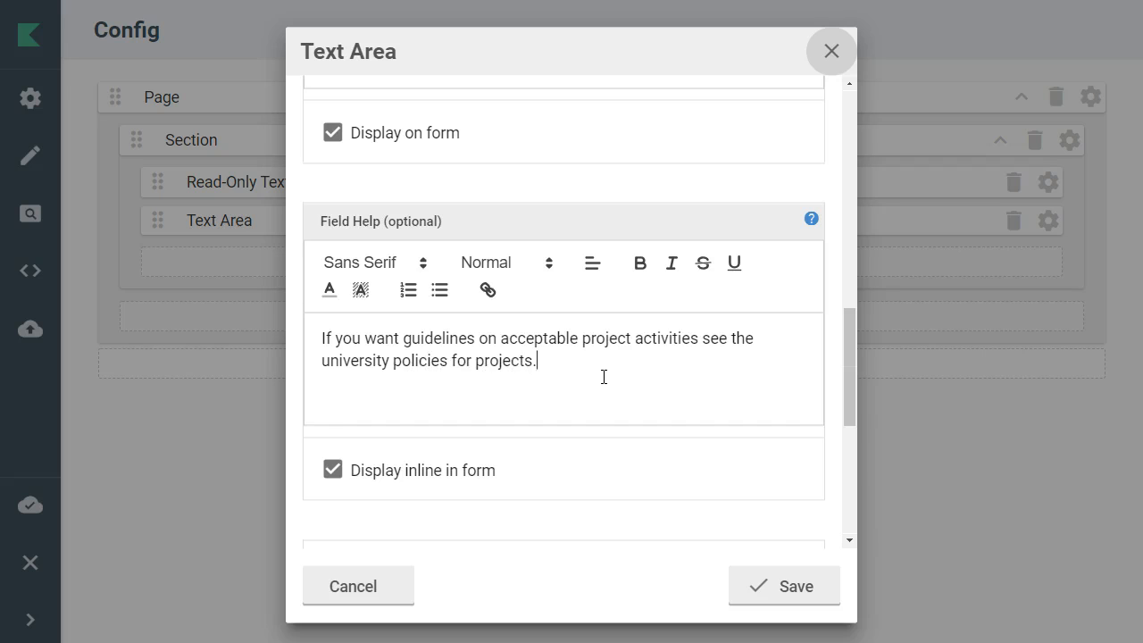
key(Left)
key(shift+Left)
key(shift+Left)
key(shift+Left)
key(shift+Left)
key(shift+Left)
key(shift+Left)
key(shift+Left)
key(shift+Left)
key(shift+Left)
key(shift+Left)
key(shift+Left)
key(shift+Left)
key(shift+Left)
key(shift+Left)
key(shift+Left)
key(shift+Left)
key(shift+Left)
key(shift+Left)
key(shift+Left)
key(shift+Left)
key(shift+Left)
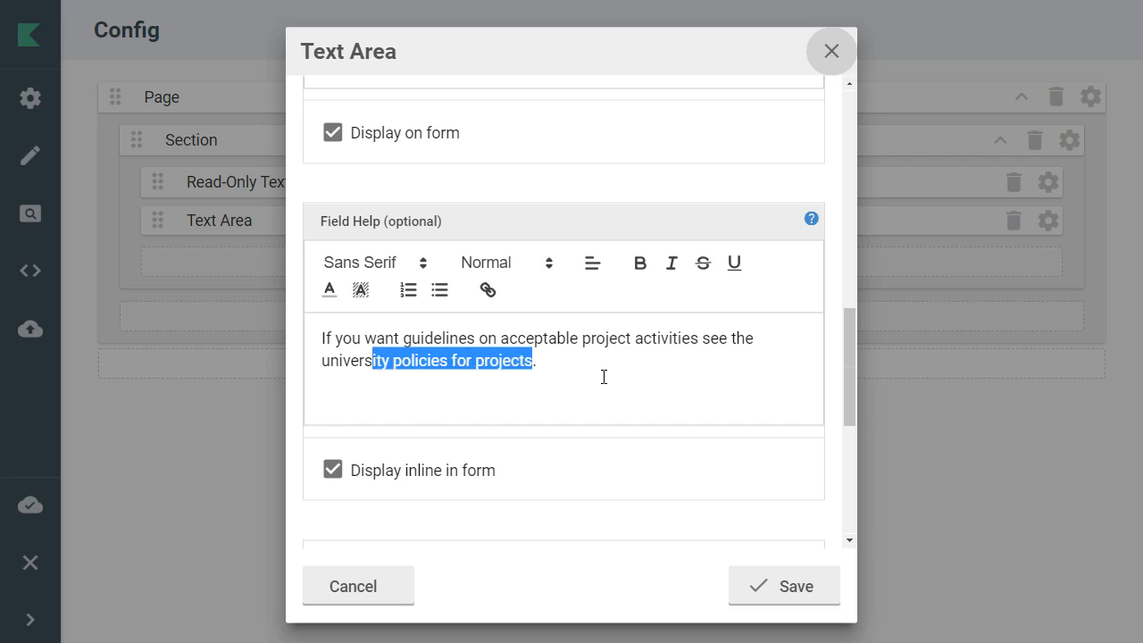
key(shift+Left)
key(shift+Left)
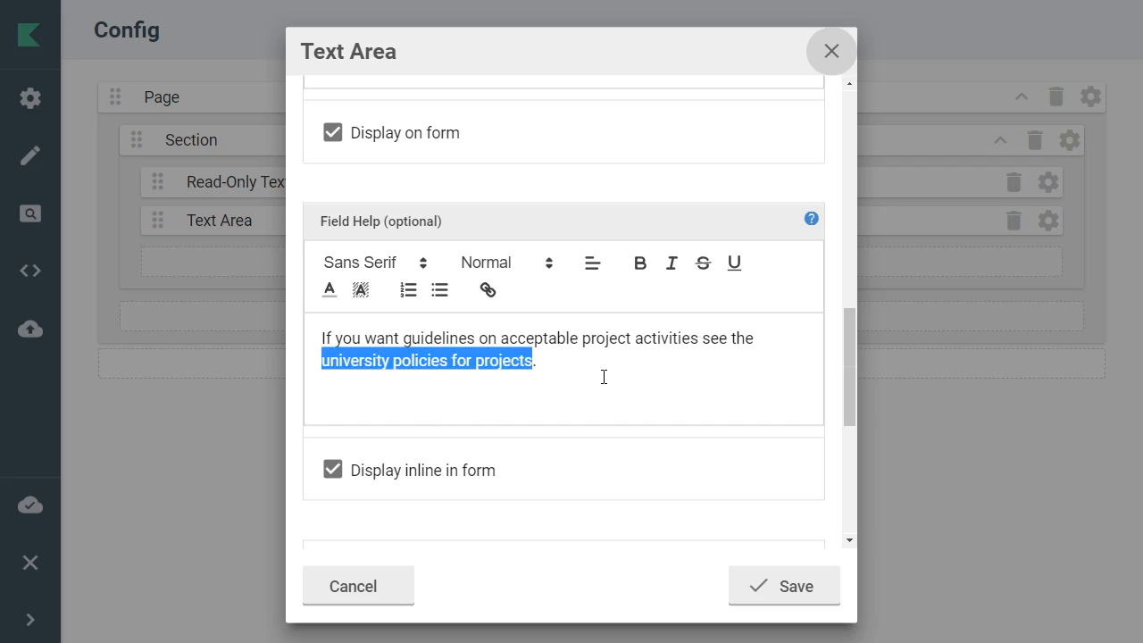
click(489, 291)
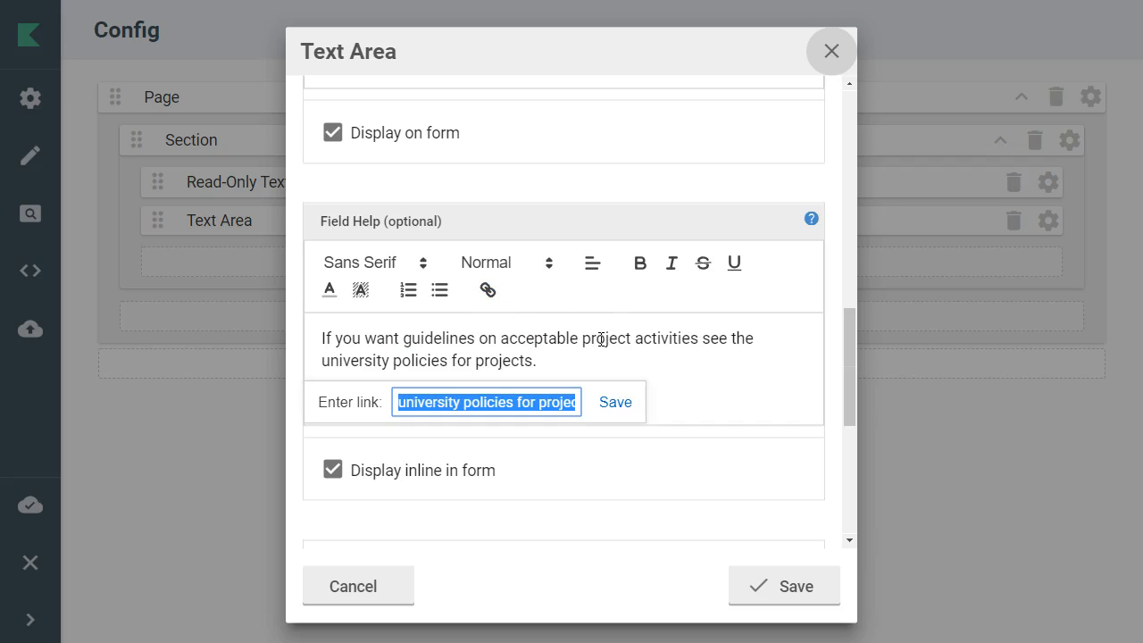
text(http://)
text(www.univ)
text(ersity.edu/po)
text(licies)
text(.html)
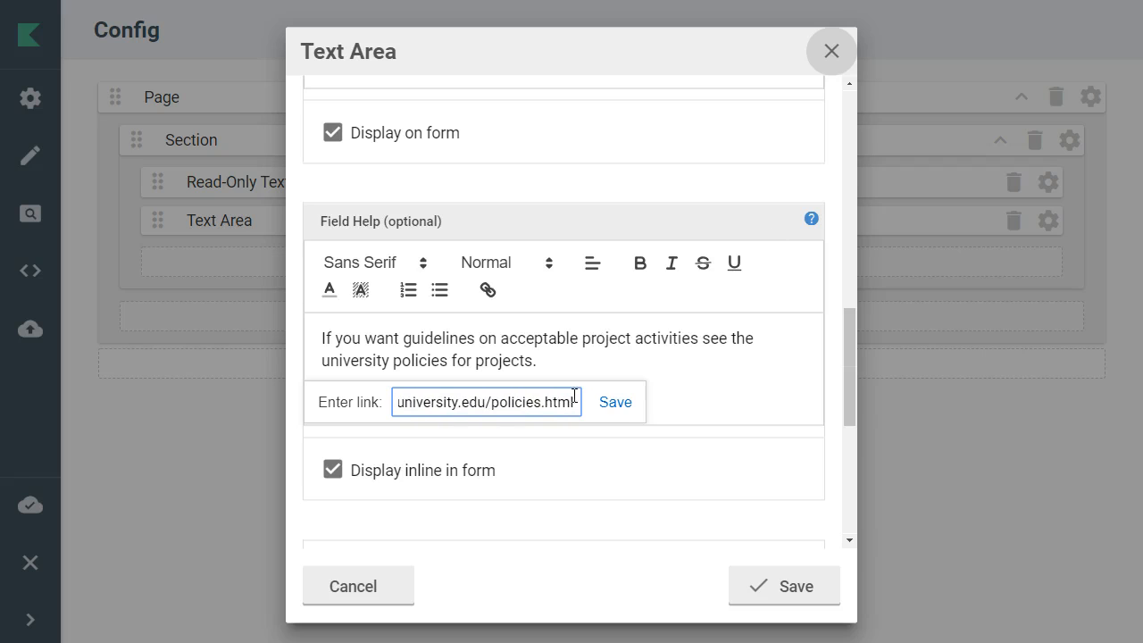
click(613, 400)
click(622, 380)
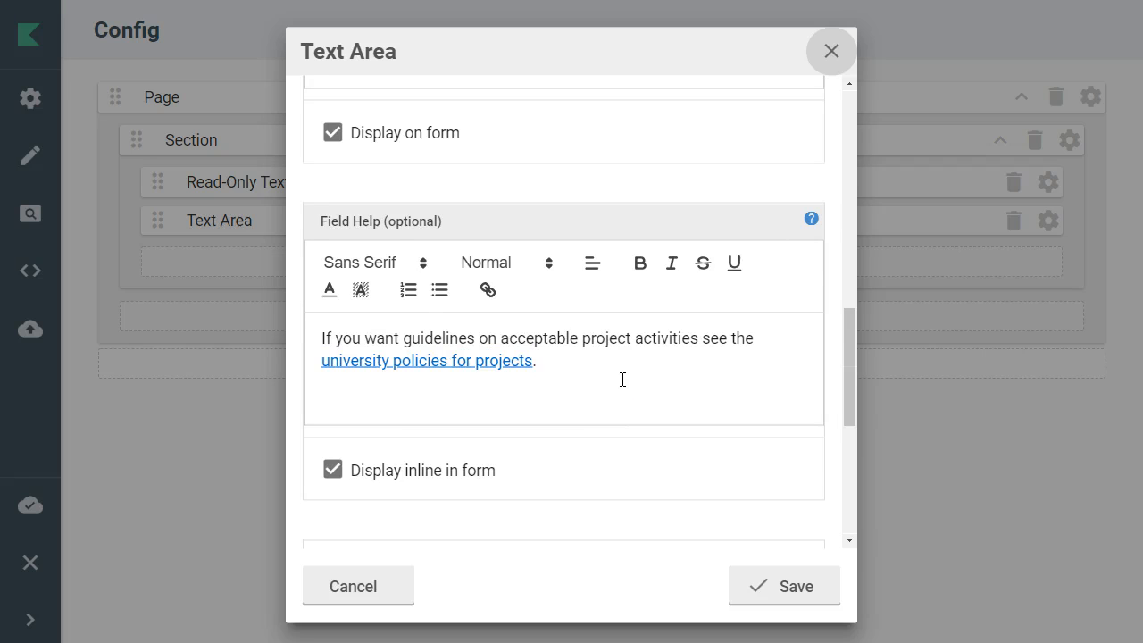
Step: Stop displaying the field help inline and check its help-icon tooltip in the Field Preview
scroll(623, 379, up, 10)
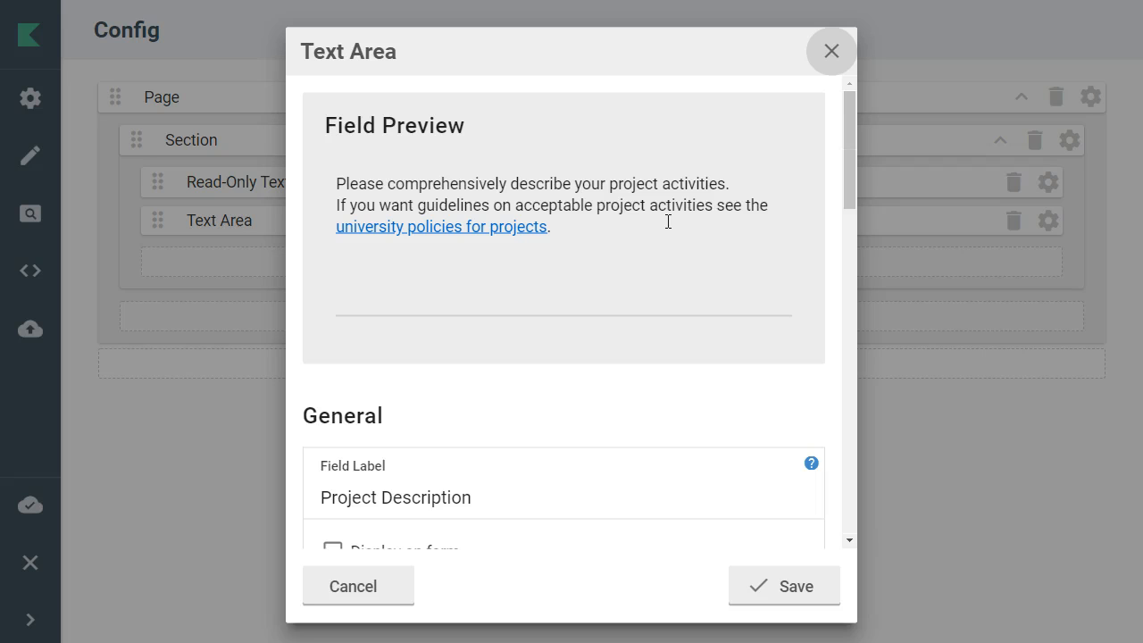
scroll(668, 221, down, 10)
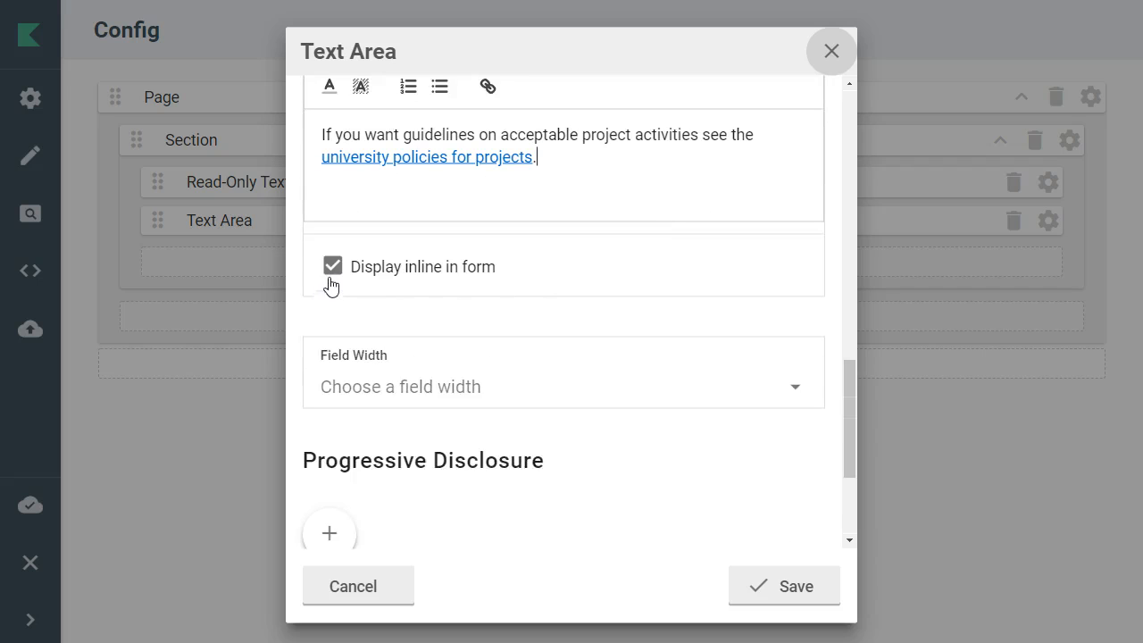
click(333, 266)
scroll(610, 238, up, 5)
scroll(602, 240, up, 3)
mouse_move(351, 204)
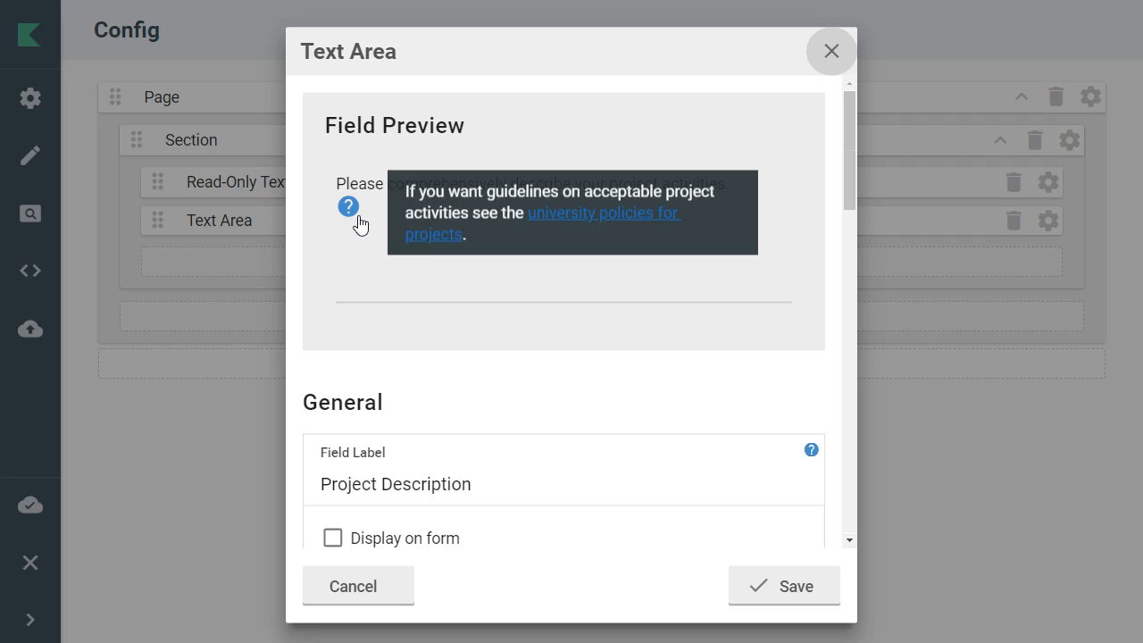
scroll(533, 298, down, 10)
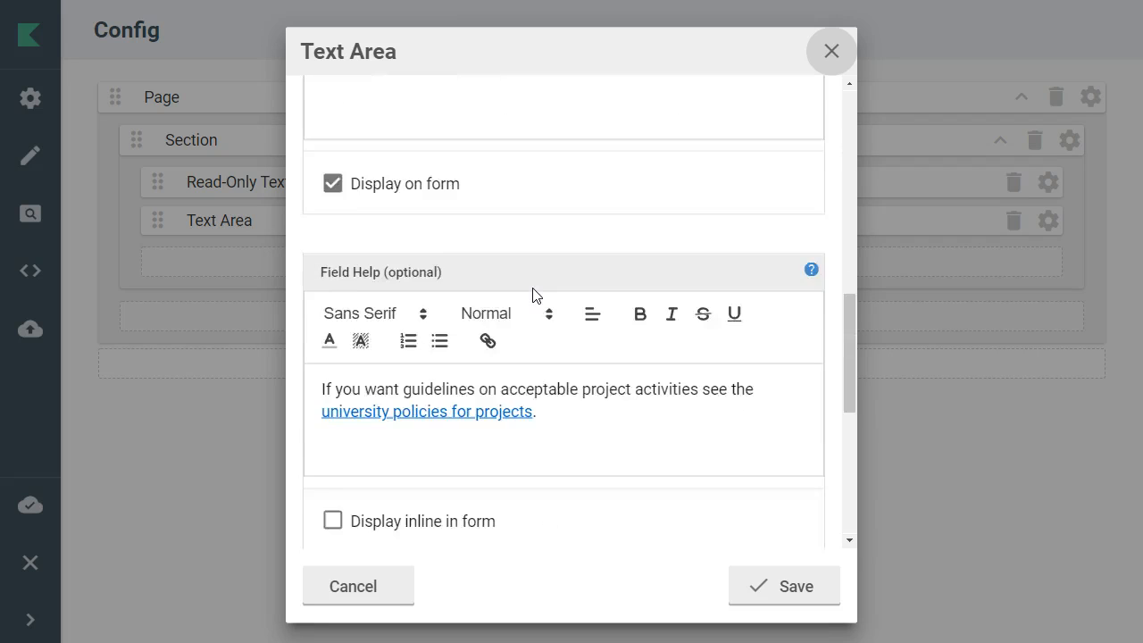
scroll(533, 295, down, 5)
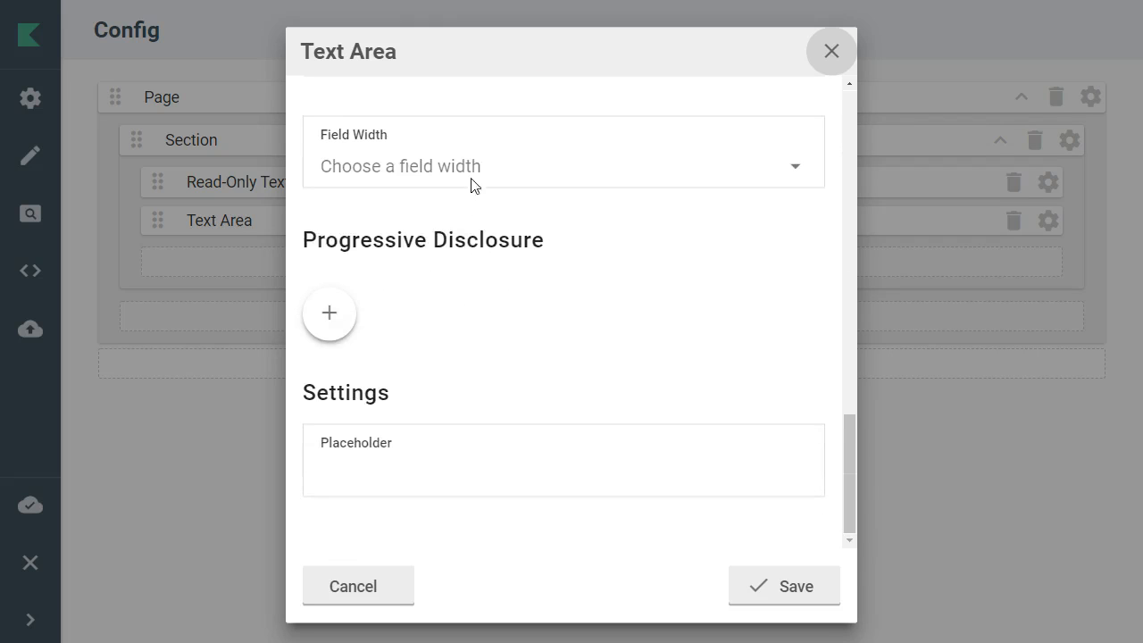
click(413, 166)
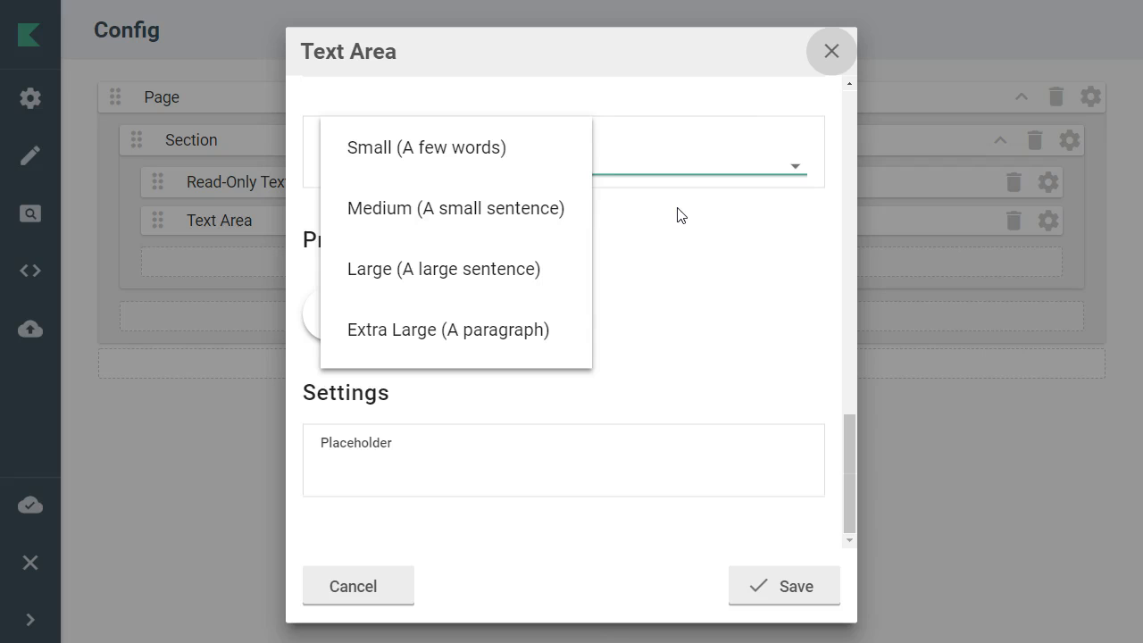
click(743, 348)
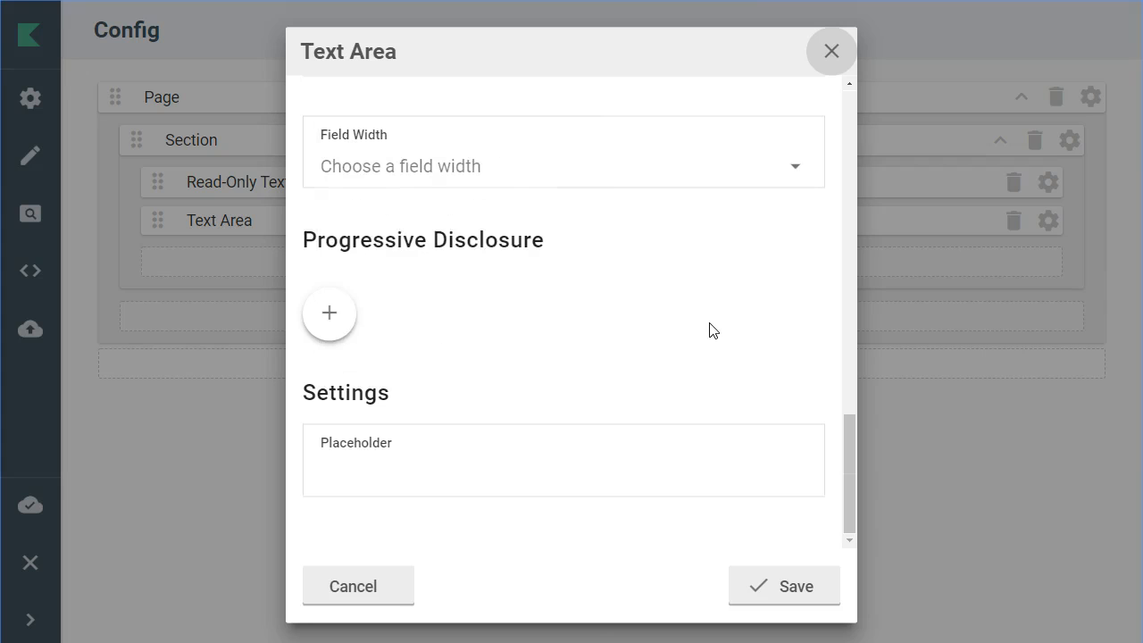
click(371, 473)
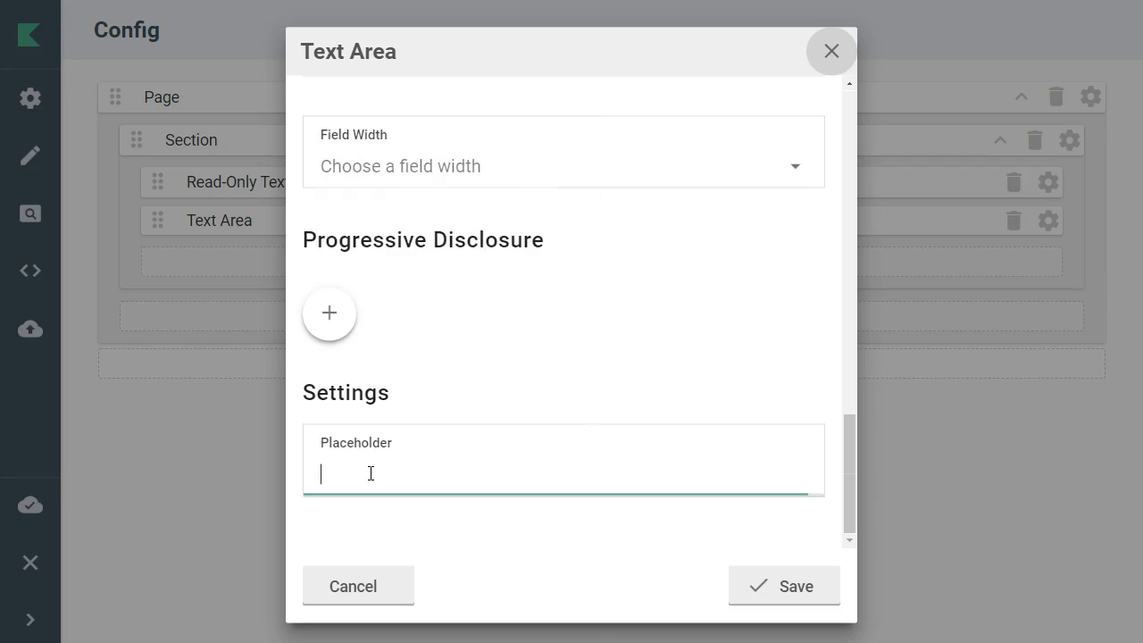
Step: Enter 'A comprehensive description of my project.', test typing in the preview, and save the text area
text(A comprehensive description of my project.)
click(504, 343)
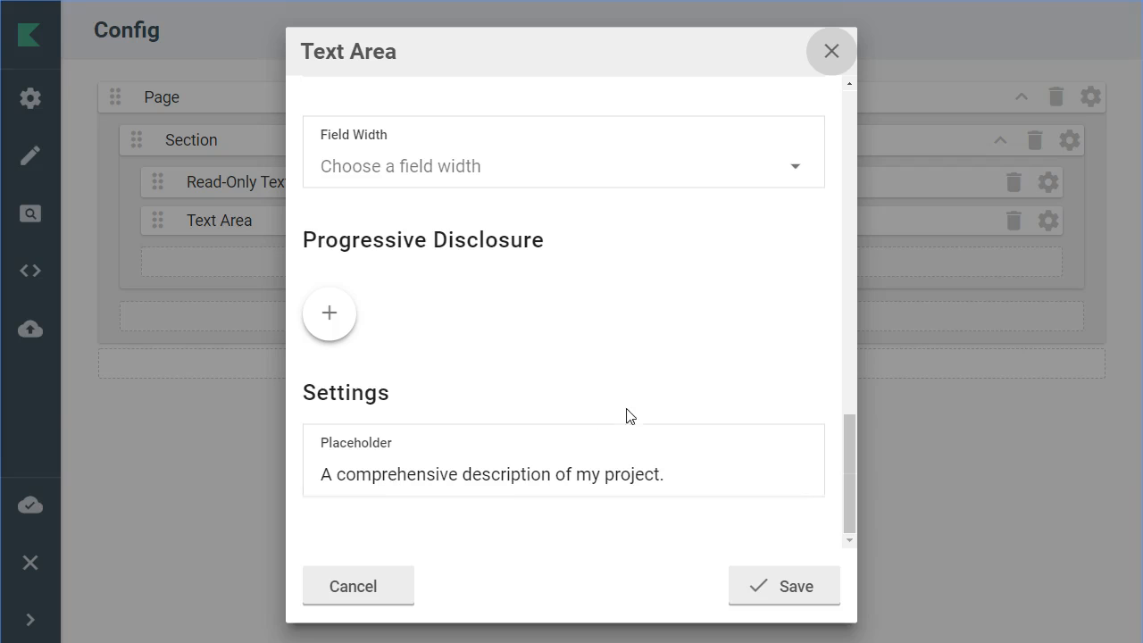
scroll(653, 370, up, 10)
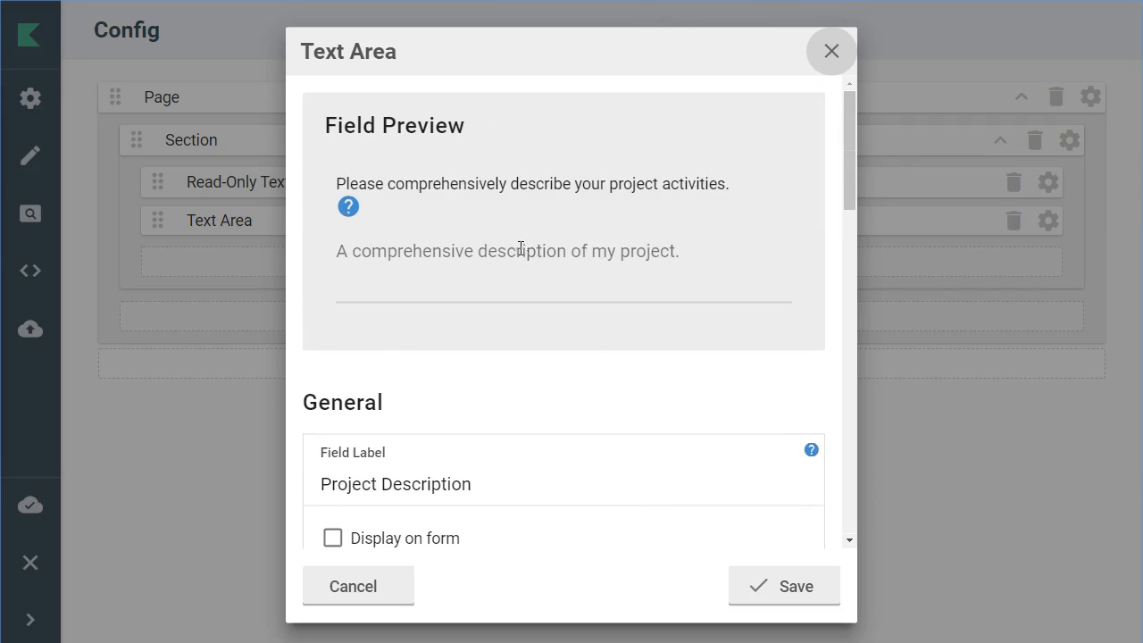
click(419, 256)
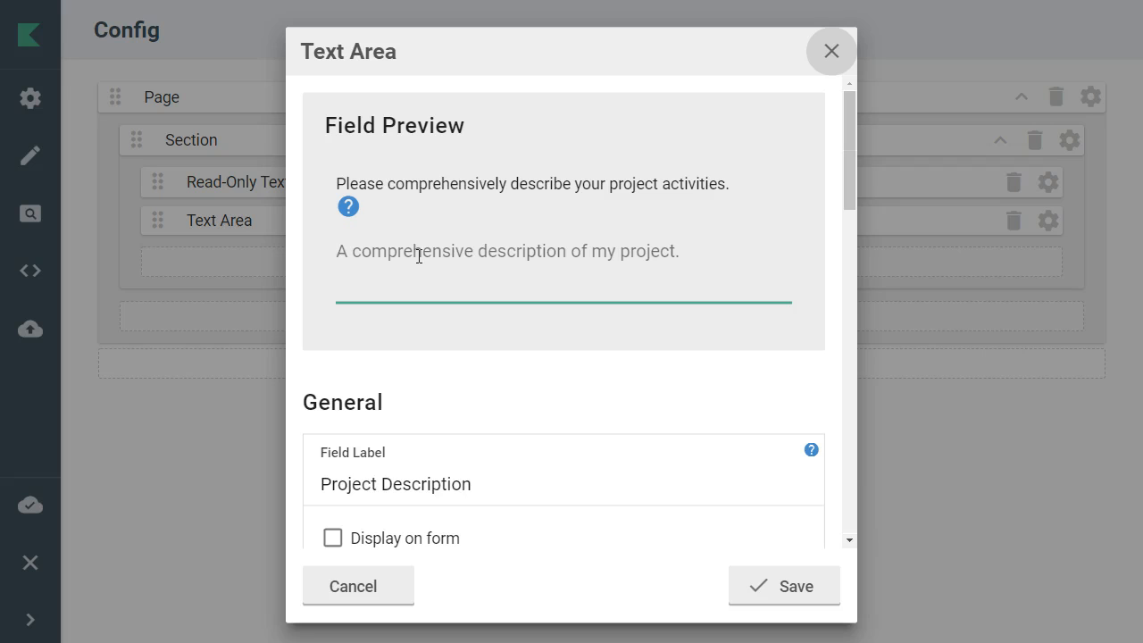
text(A)
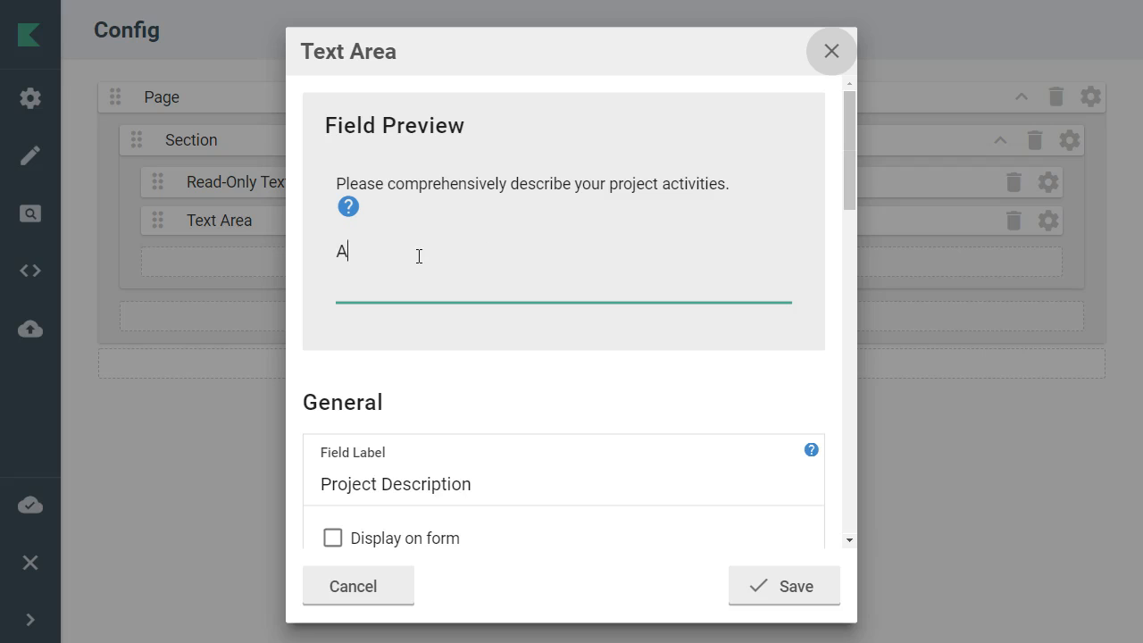
text(nd as soon as I start typing)
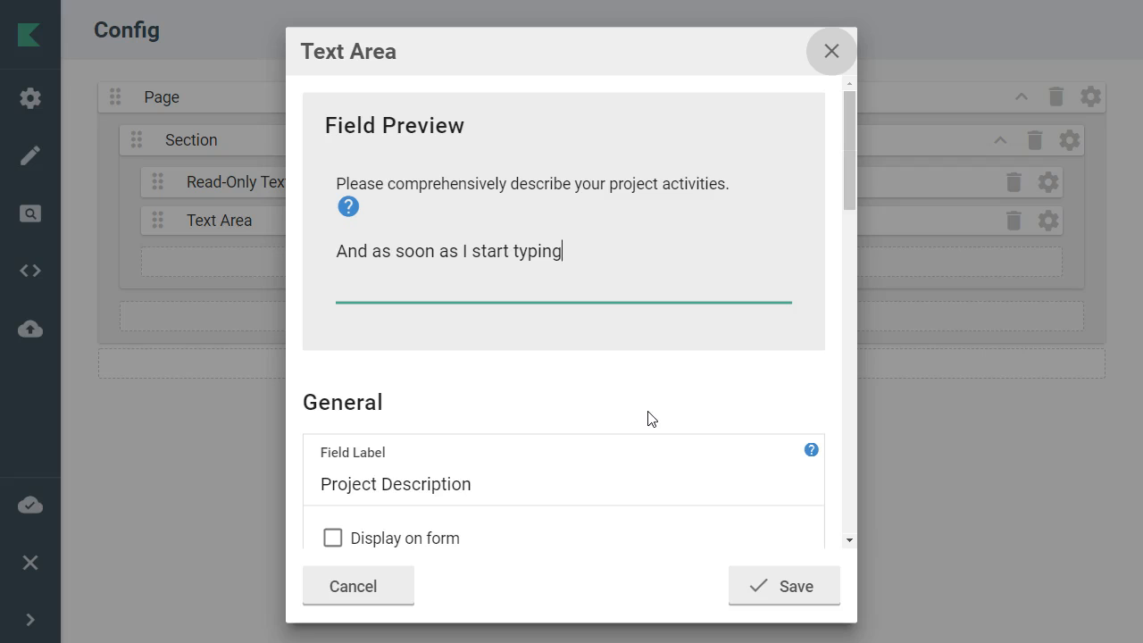
click(782, 599)
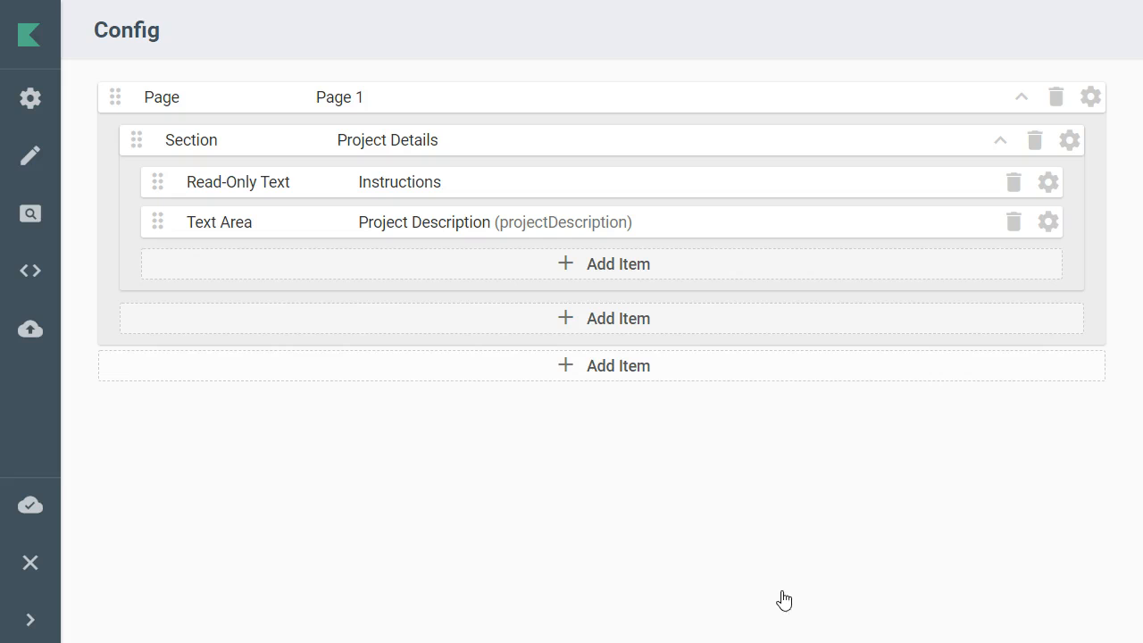
Step: Open Add Item in Project Details and scroll through the available element types
click(632, 264)
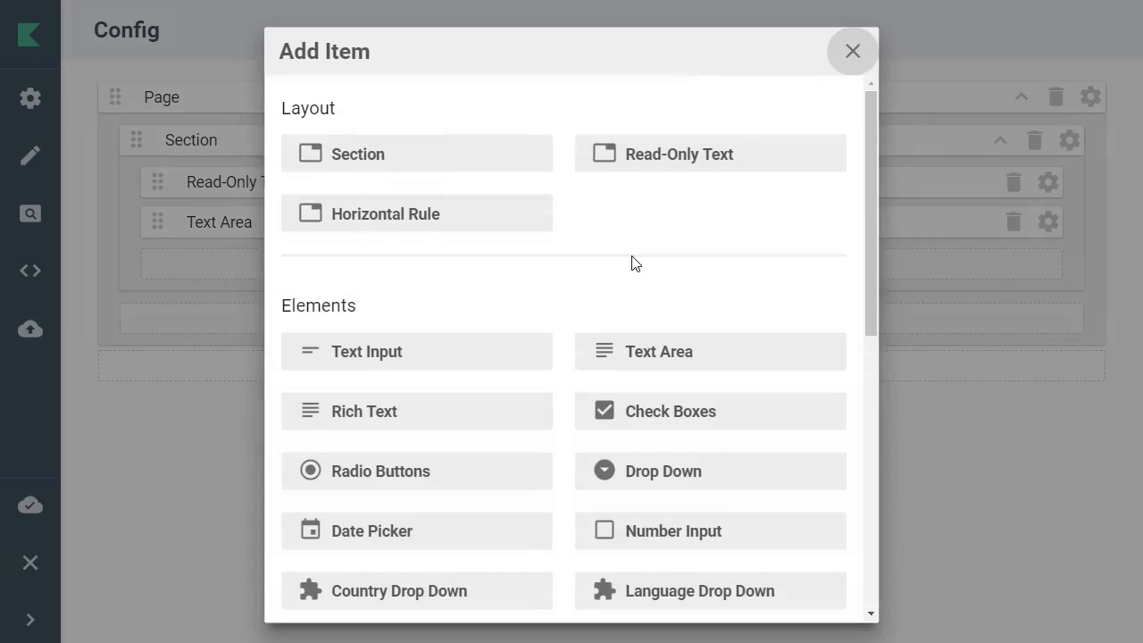
scroll(633, 263, down, 2)
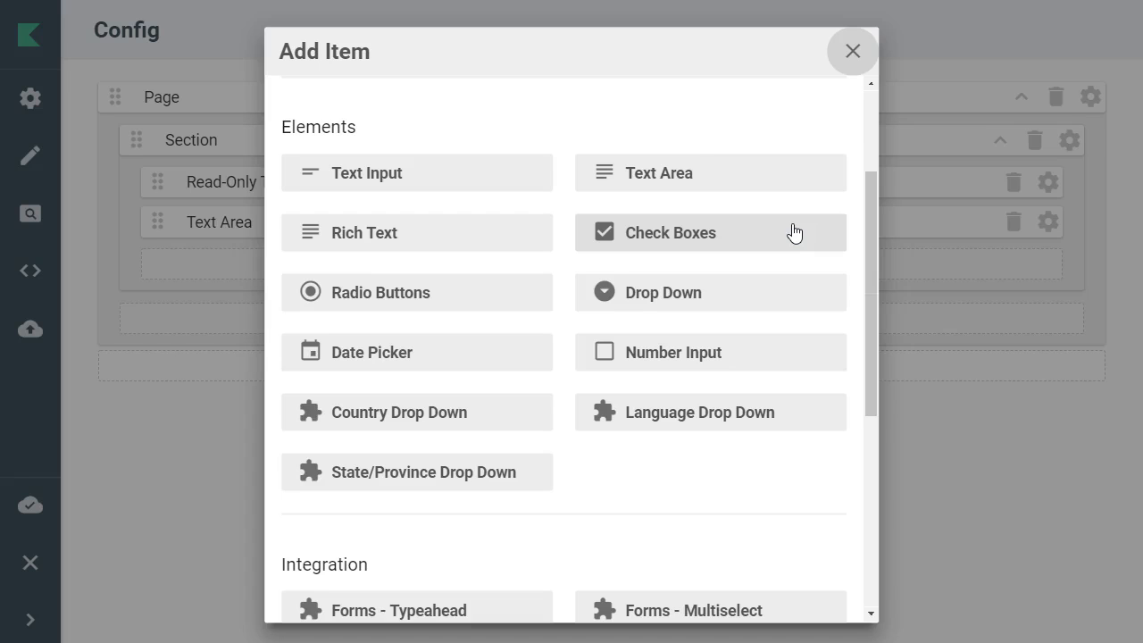
Step: Add a Radio Buttons field labelled 'Project Restricted?' with its short label hidden on the form
click(406, 294)
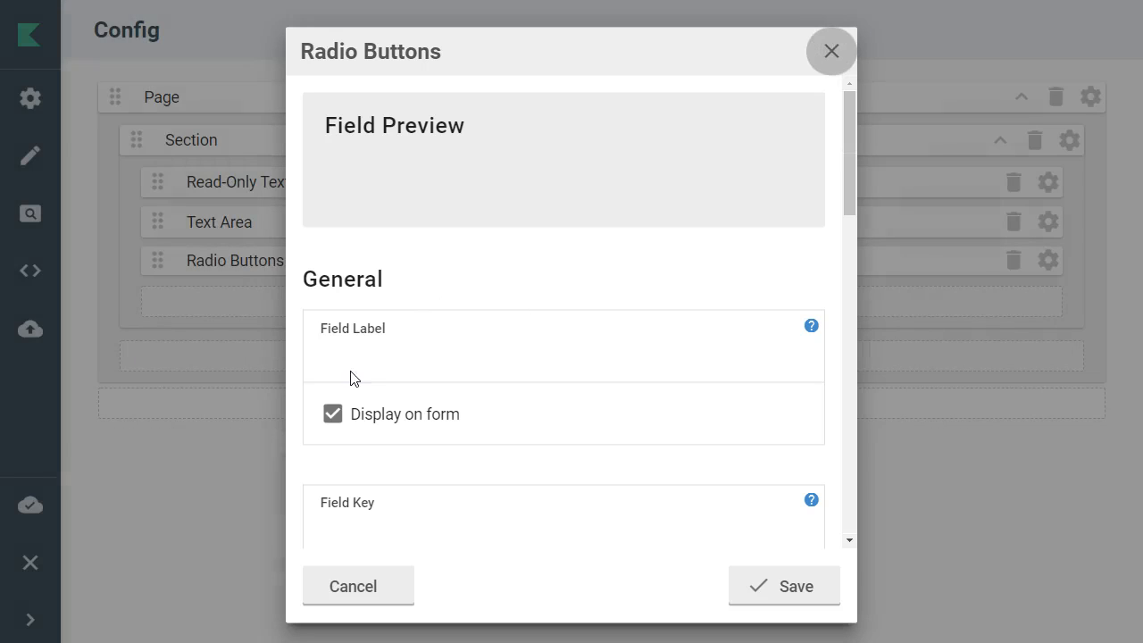
click(404, 366)
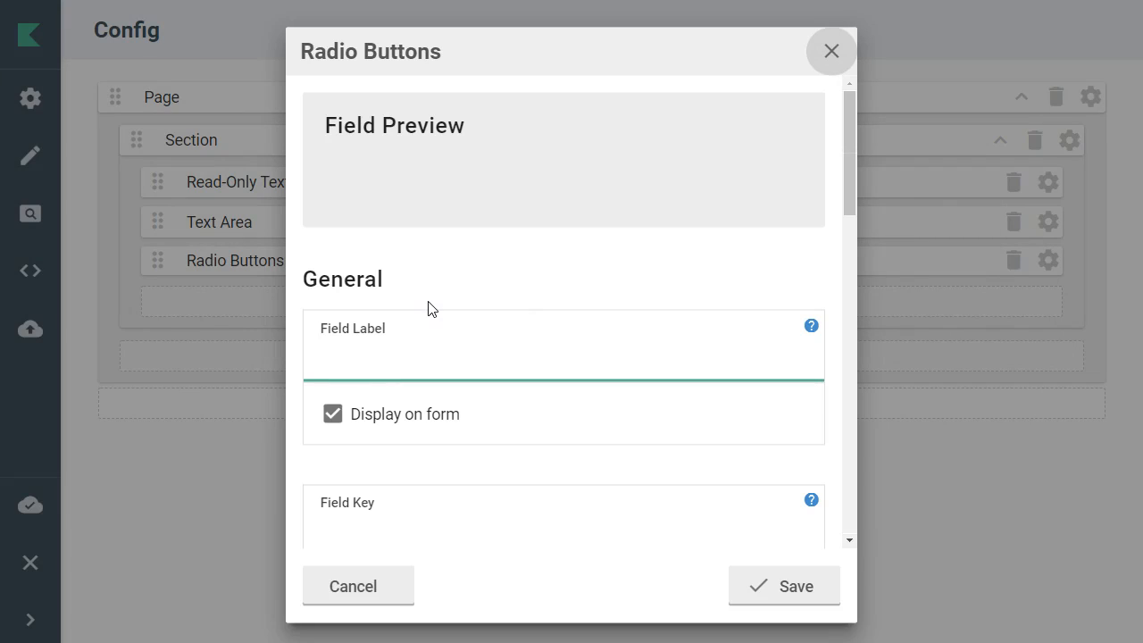
text(Project R)
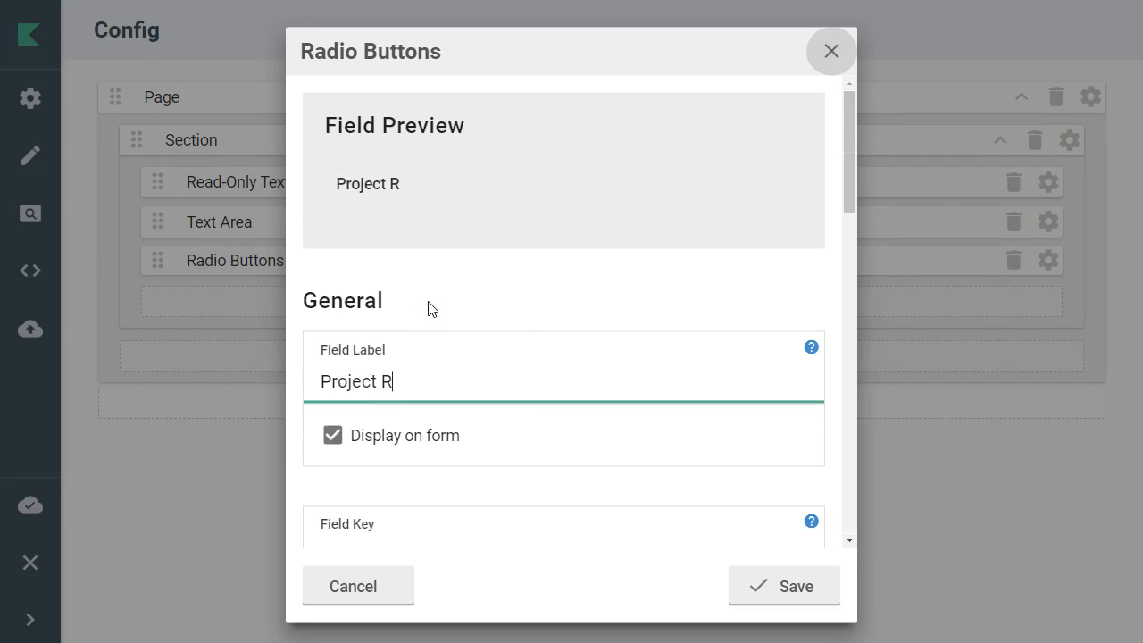
text(estrcit)
key(BackSpace)
key(BackSpace)
key(BackSpace)
text(icted?)
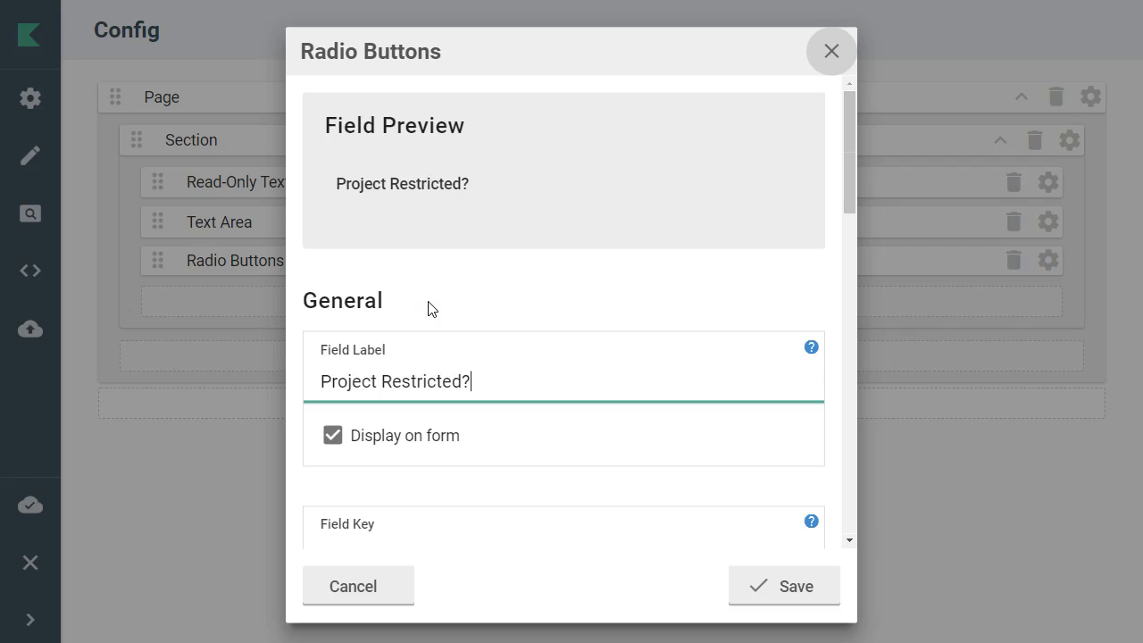
click(403, 436)
scroll(526, 349, down, 5)
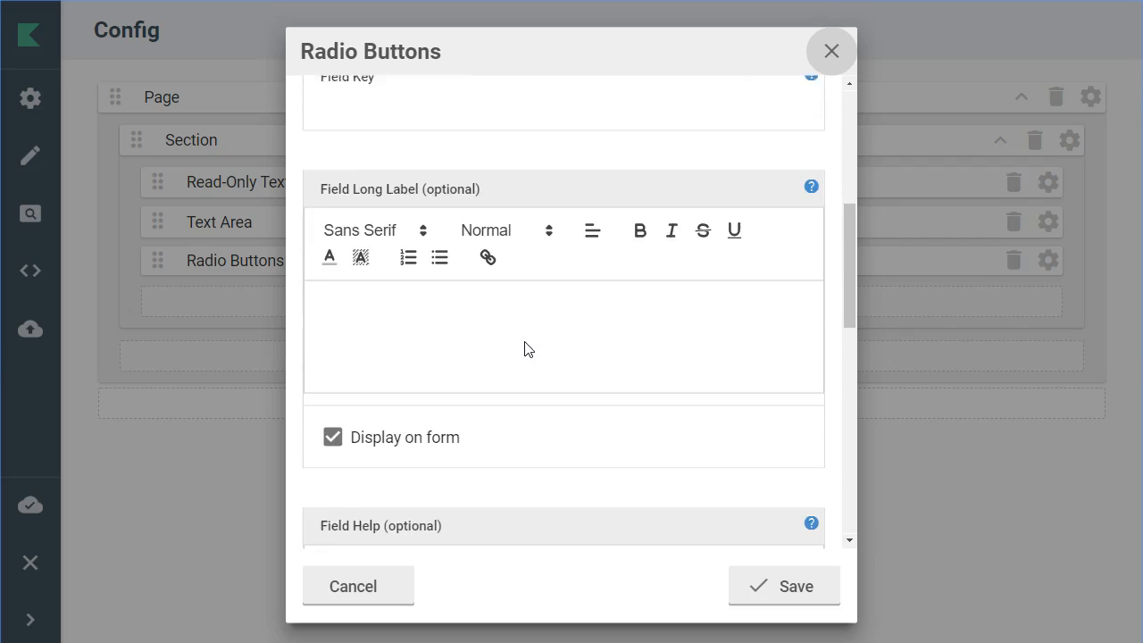
Step: Set the long label 'Is your project subject to the restricted categories defined in university policy C.1'
click(526, 341)
text(Is your poject)
key(BackSpace)
key(BackSpace)
key(BackSpace)
key(BackSpace)
text(roject subject to the)
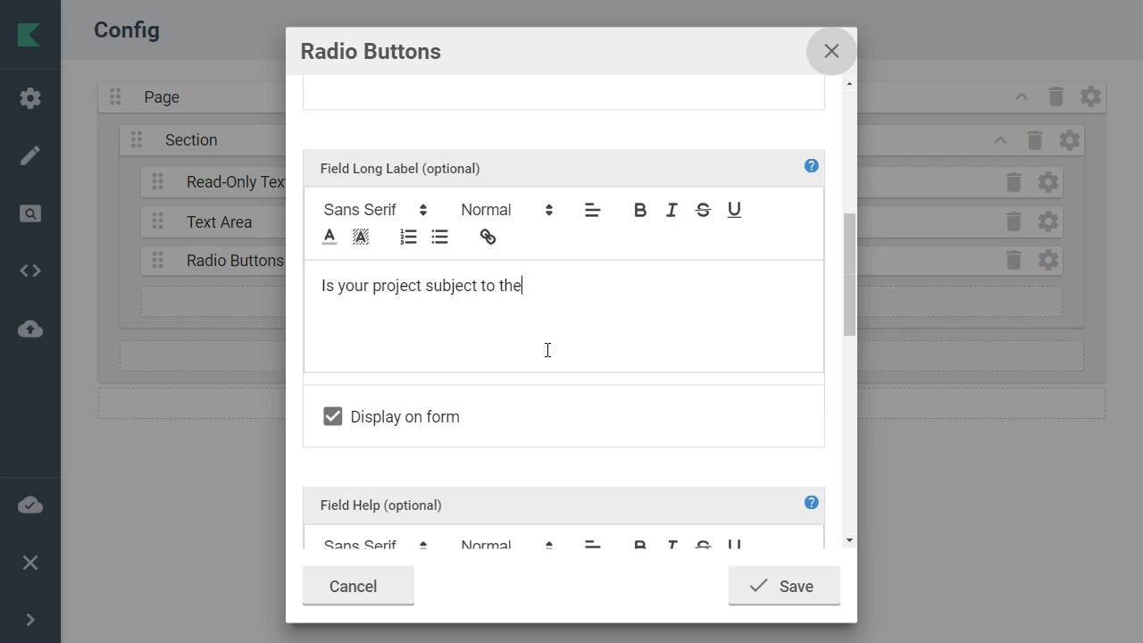
text( restricted categories defined in t)
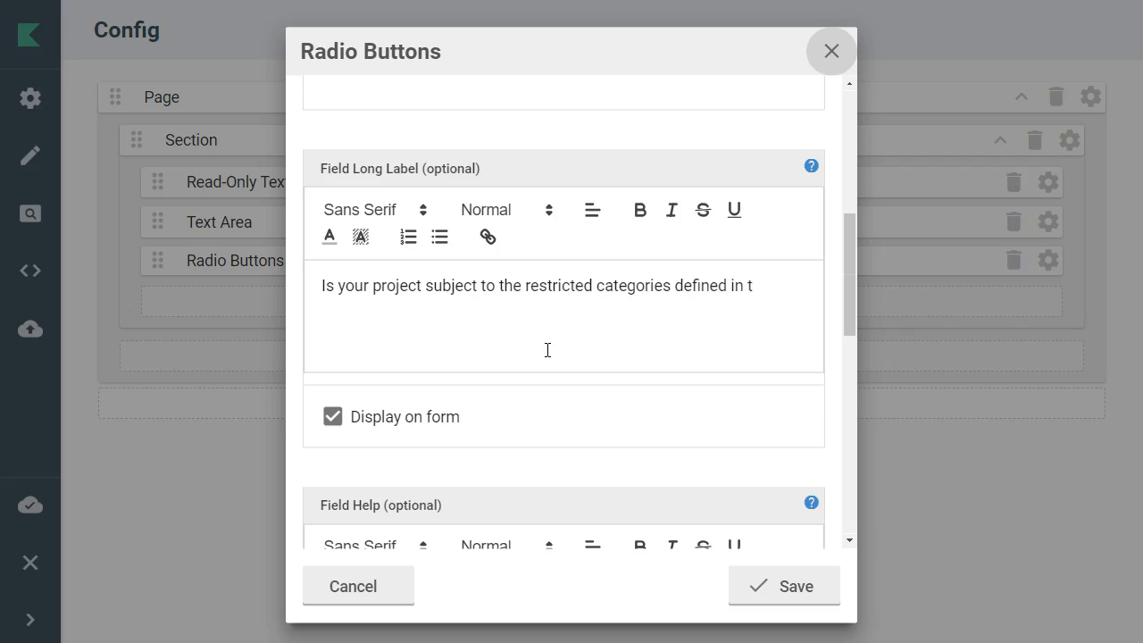
key(BackSpace)
text(university policy C.1)
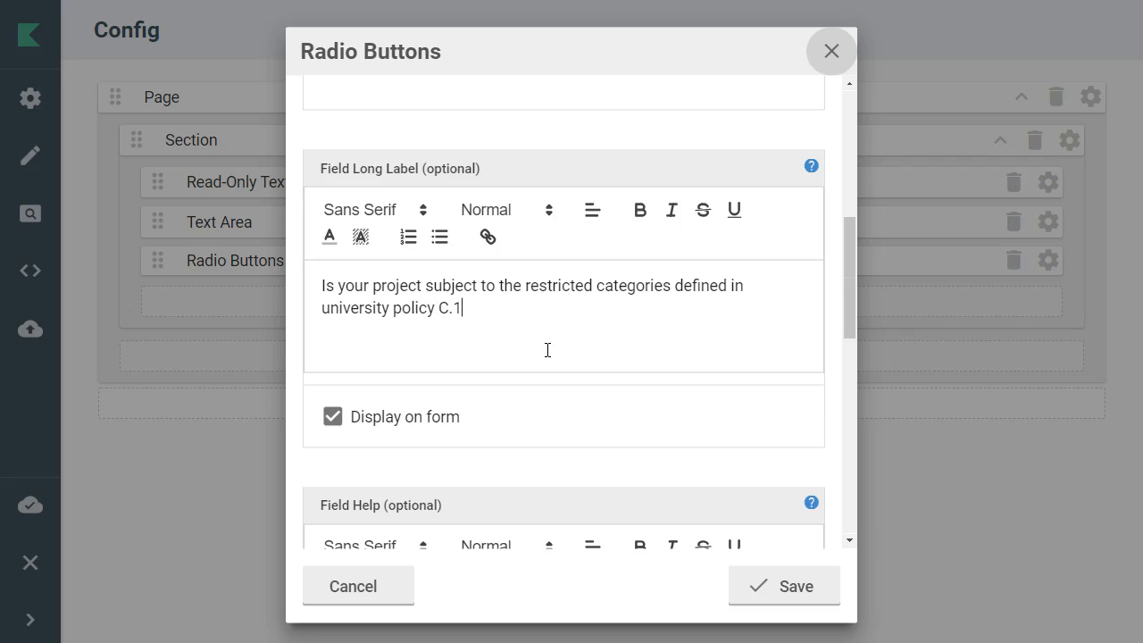
key(shift+Left)
key(shift+Left)
key(shift+Left)
key(shift+Left)
key(shift+Left)
key(shift+Left)
key(shift+Left)
key(shift+Left)
key(shift+Left)
key(shift+Left)
key(shift+Left)
key(shift+Left)
key(shift+Left)
key(shift+Left)
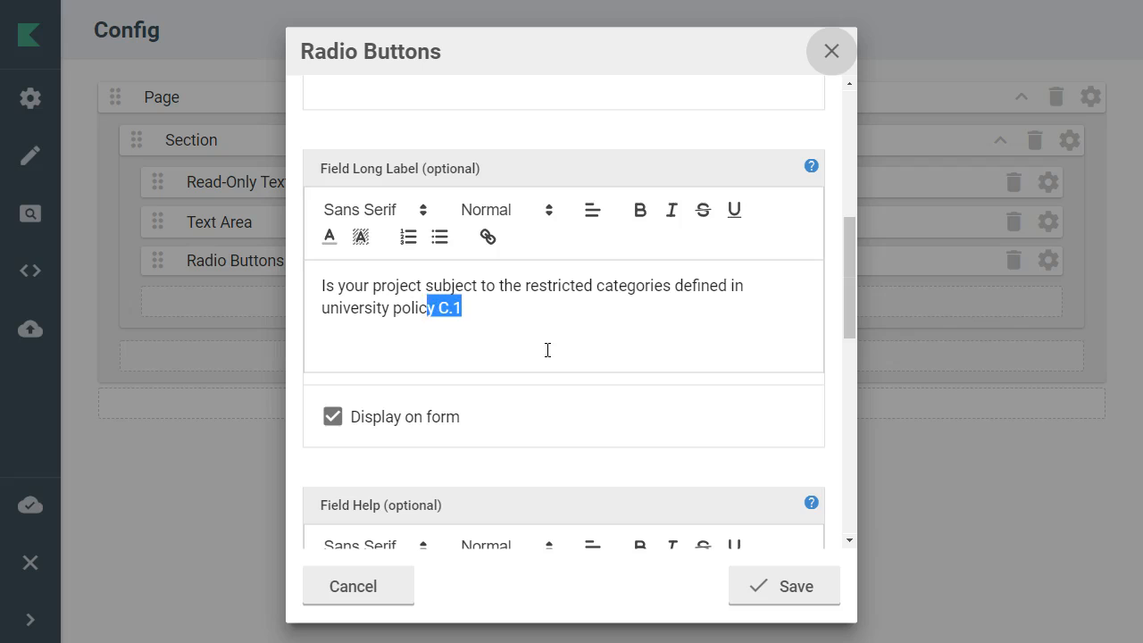
key(shift+Left)
key(shift+Left)
key(shift+Left)
key(shift+Left)
key(shift+Left)
key(shift+Left)
key(shift+Left)
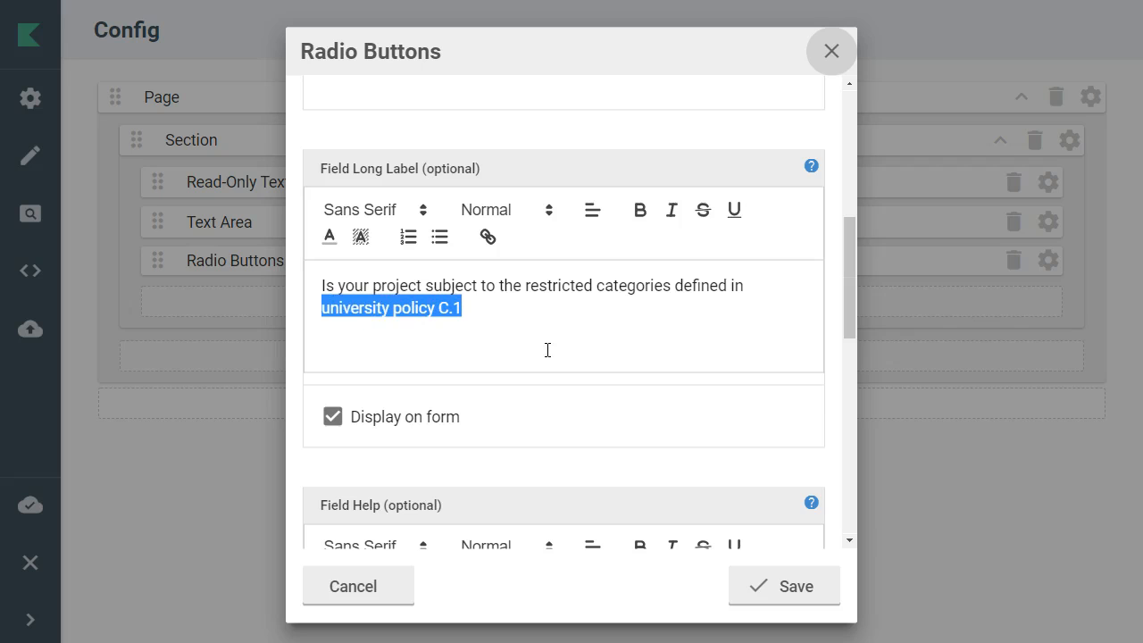
click(484, 250)
text(htt)
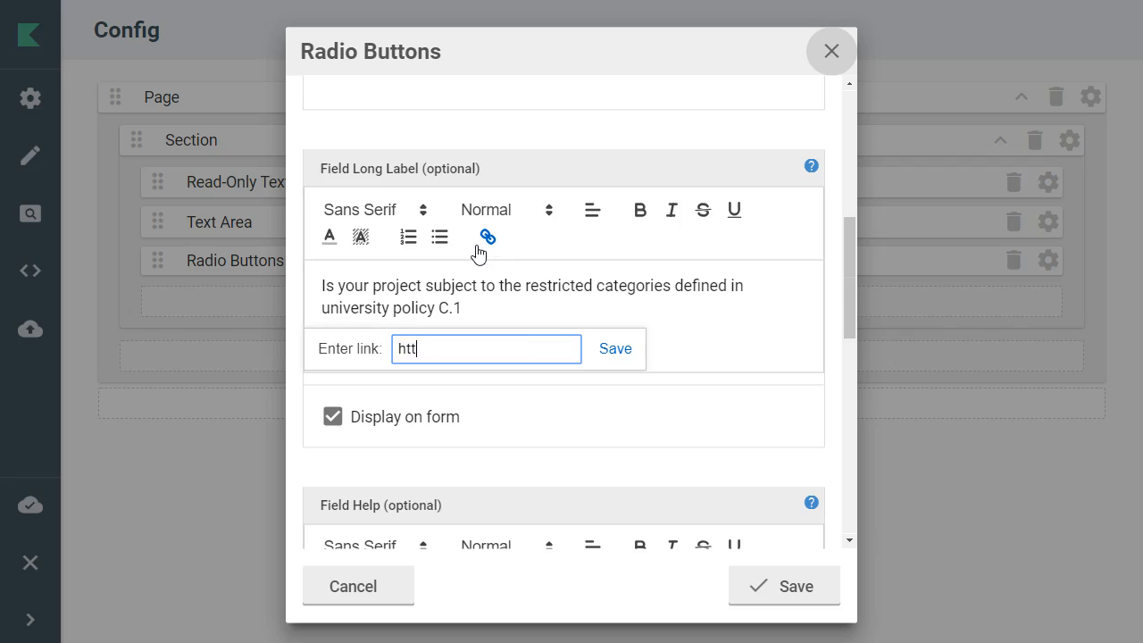
text(p://www.university.edu)
text(/policy)
text(c1.htm)
text(l)
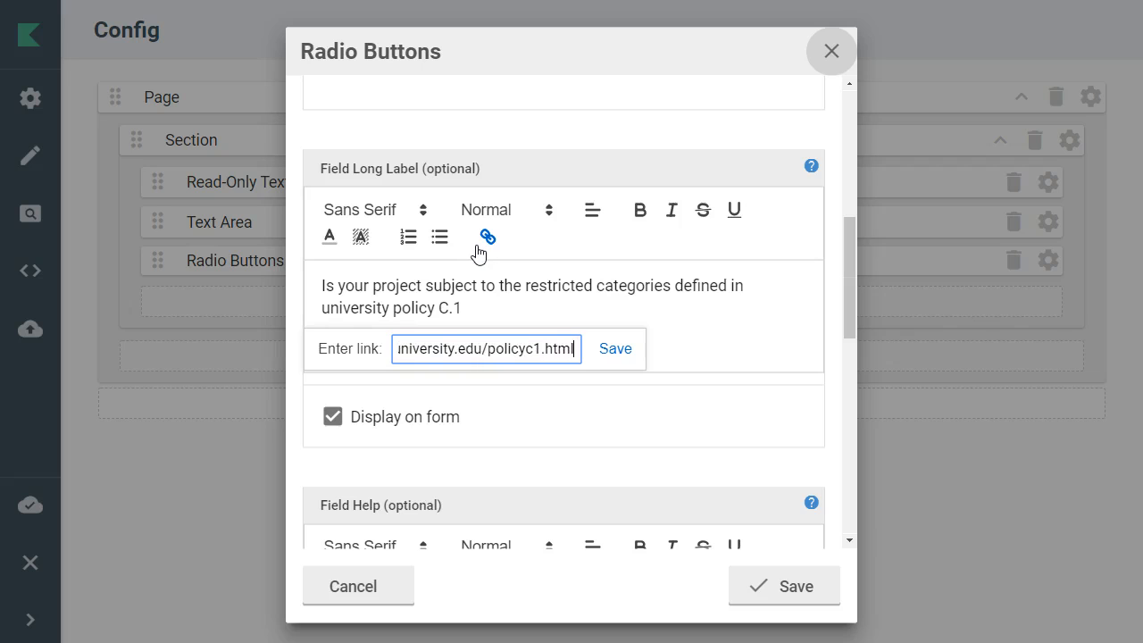
click(618, 356)
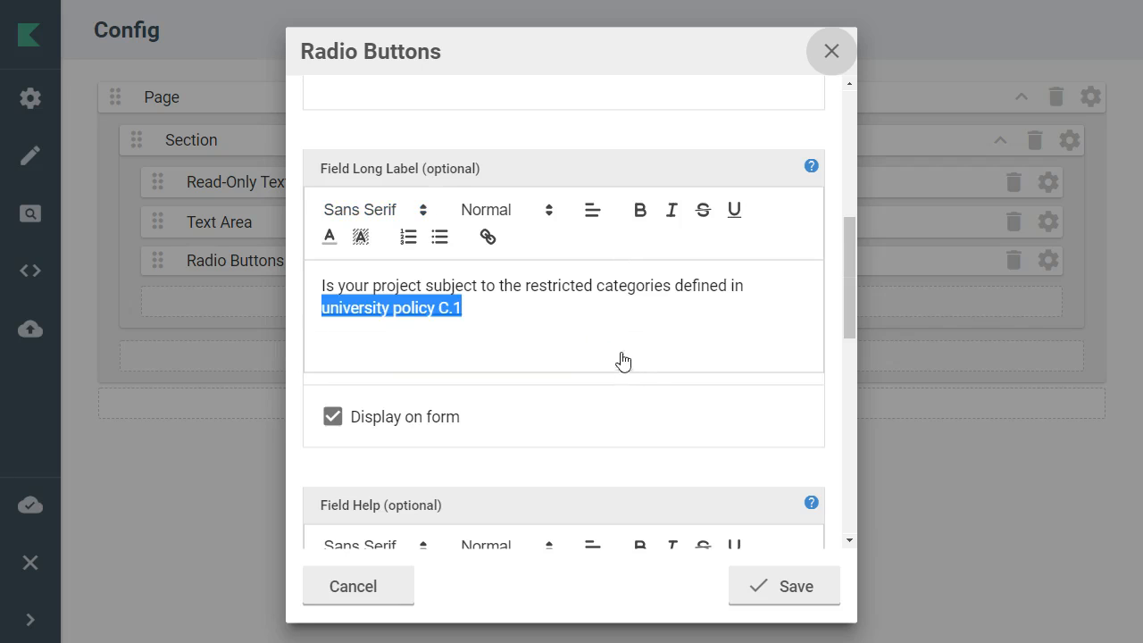
click(631, 330)
Step: Add a first empty option row to the radio field's Options
scroll(628, 321, down, 4)
scroll(628, 321, down, 5)
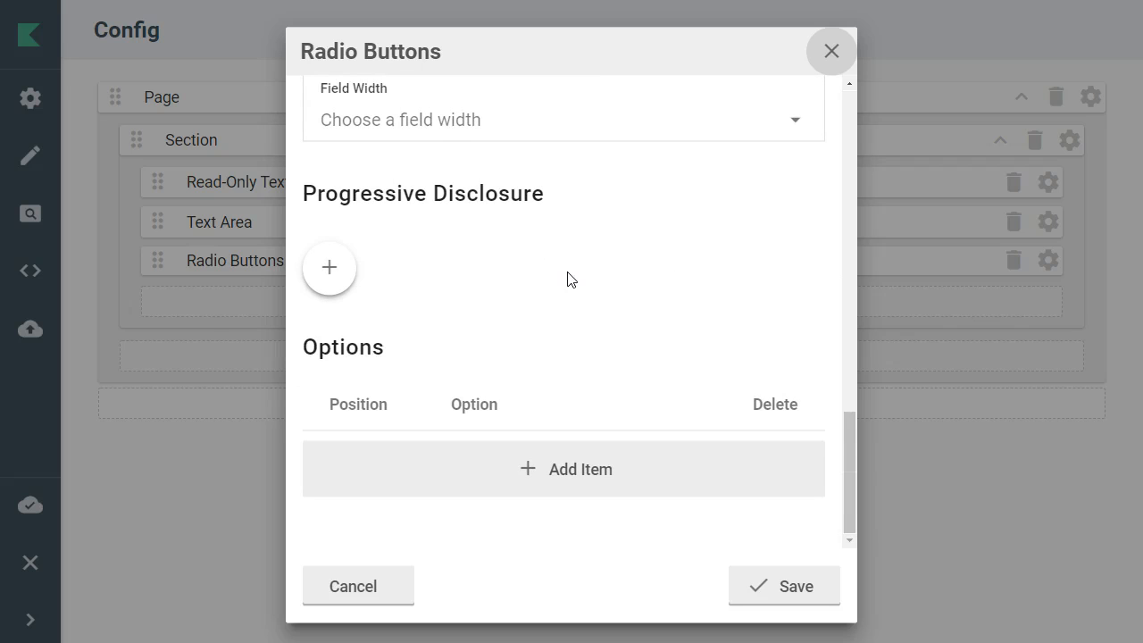
click(579, 464)
Step: Add a second option row, enter Yes and No as the options, and save the radio field
scroll(613, 376, down, 1)
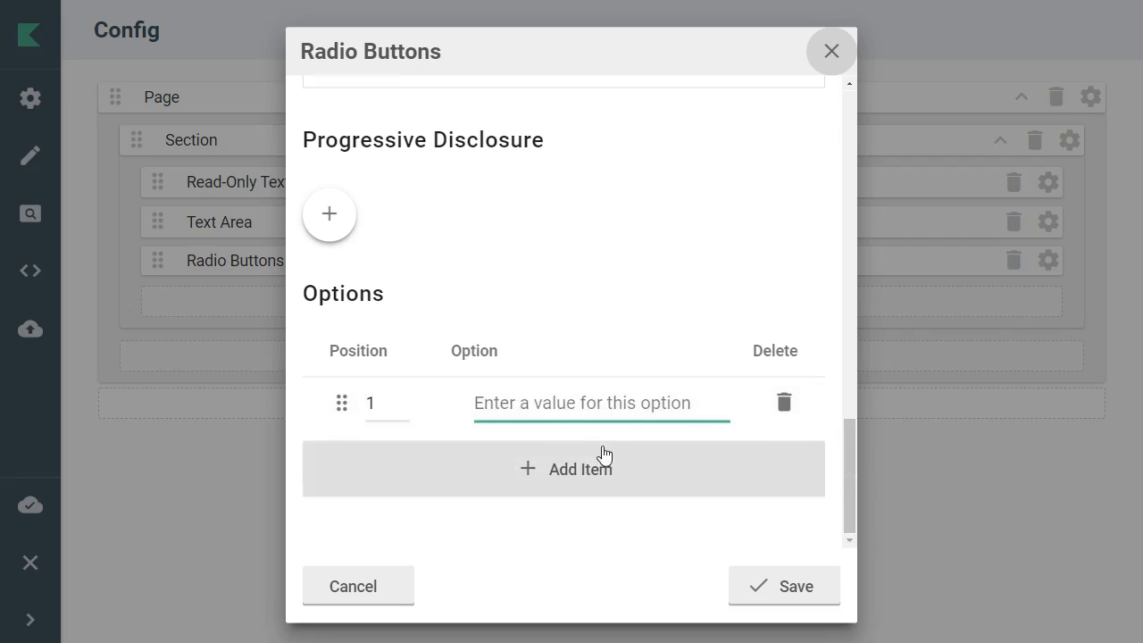
click(602, 455)
click(581, 414)
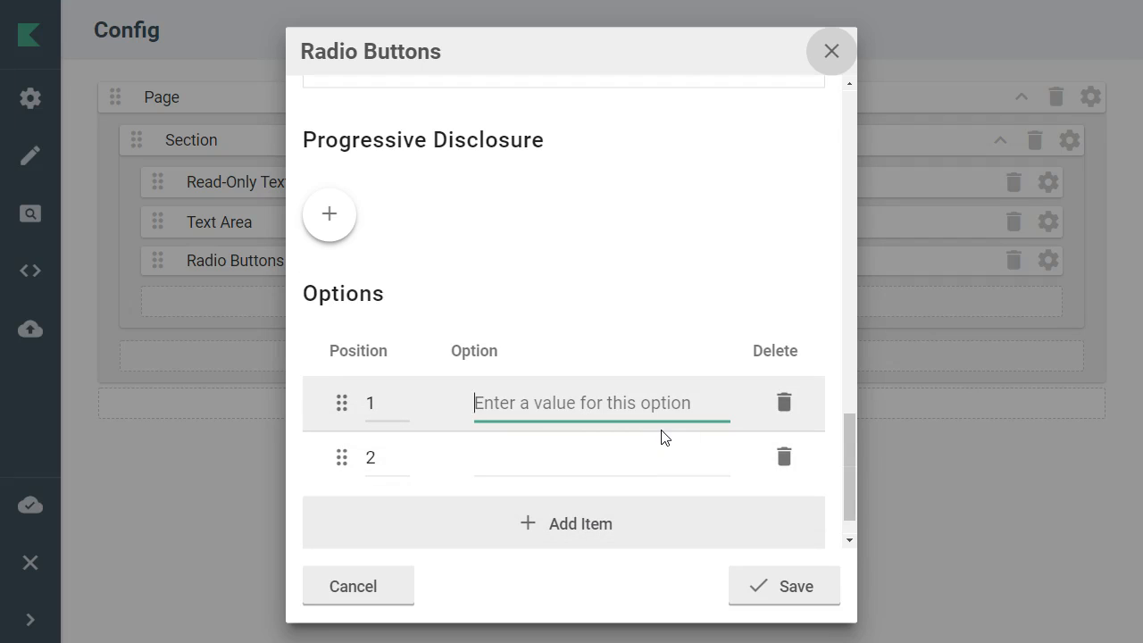
text(Yes)
key(Tab)
key(Tab)
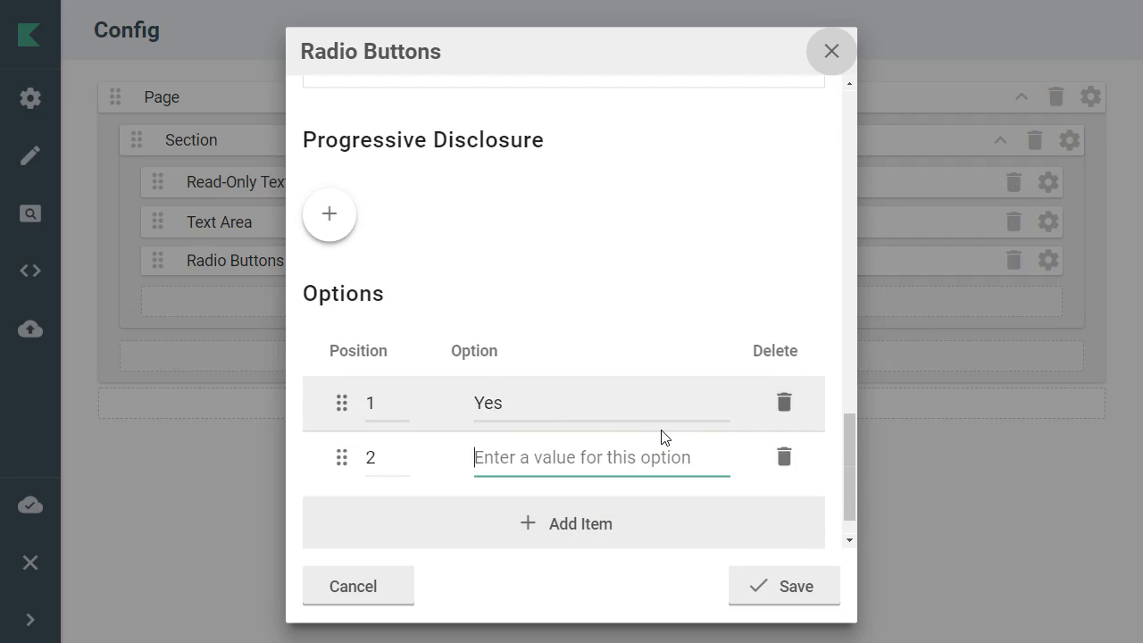
text(No)
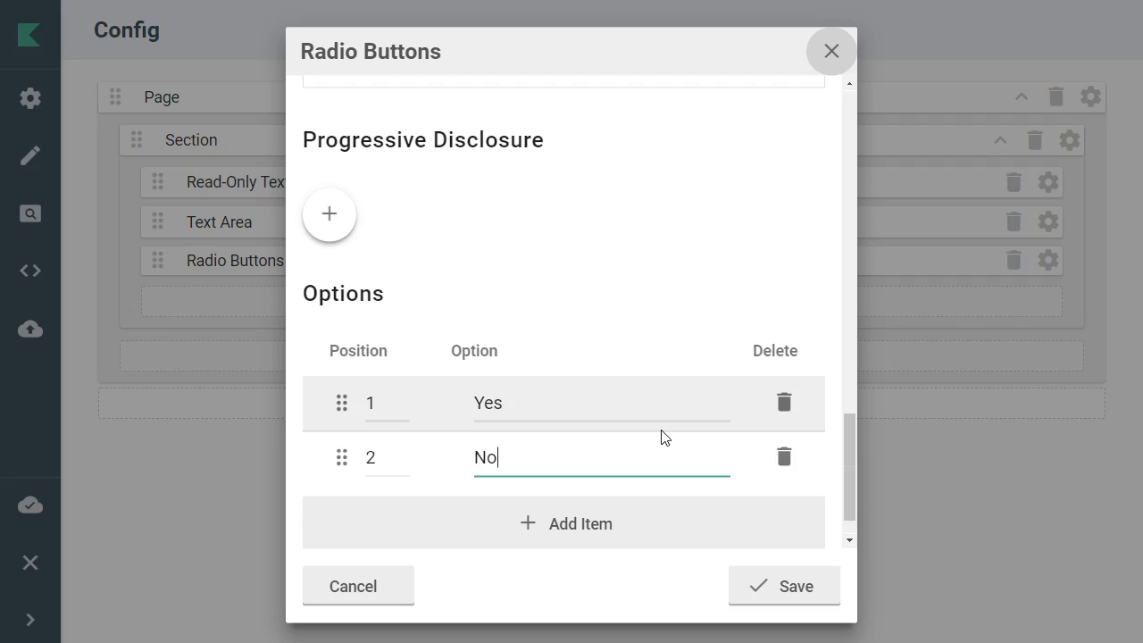
scroll(672, 407, up, 12)
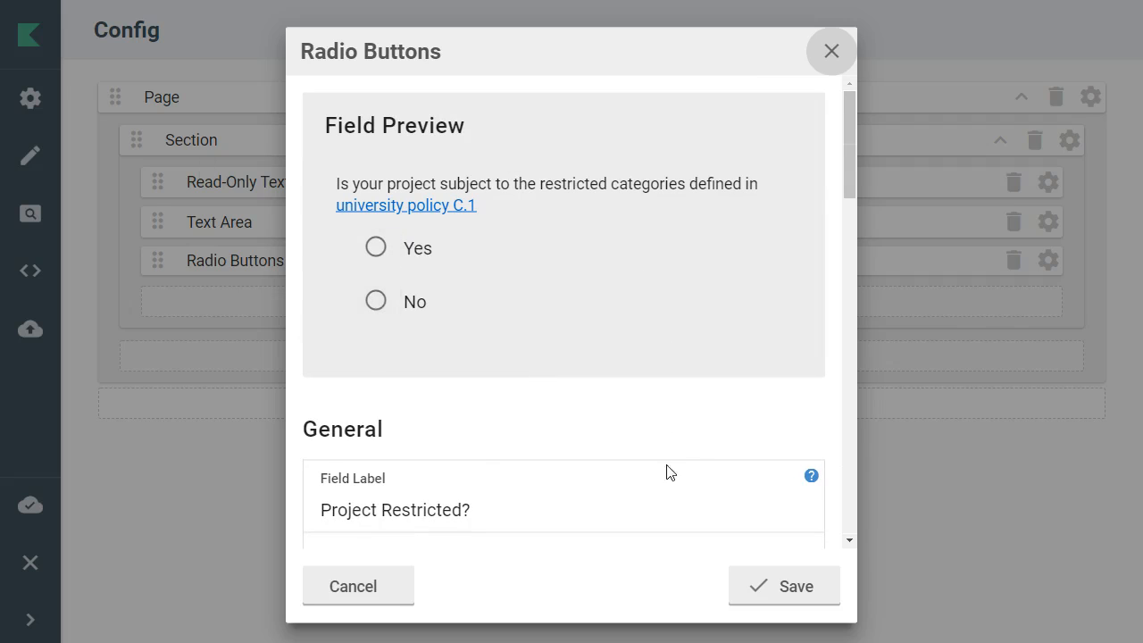
click(795, 601)
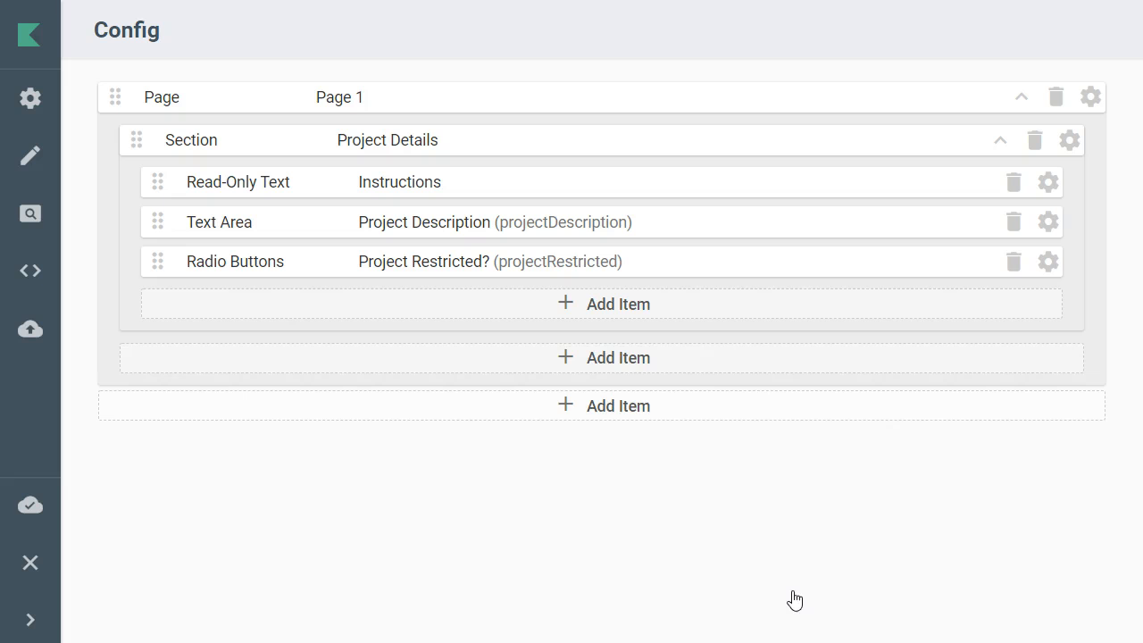
Step: Add a Drop Down labelled 'Category', short label hidden, with long label 'List the category of your project'
click(598, 309)
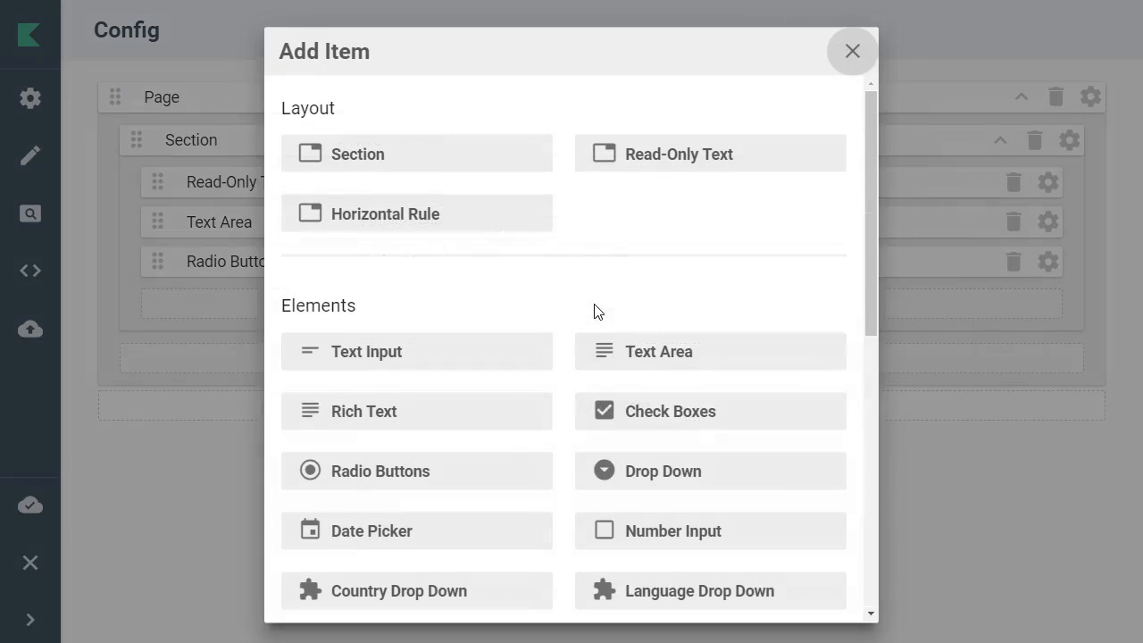
click(658, 483)
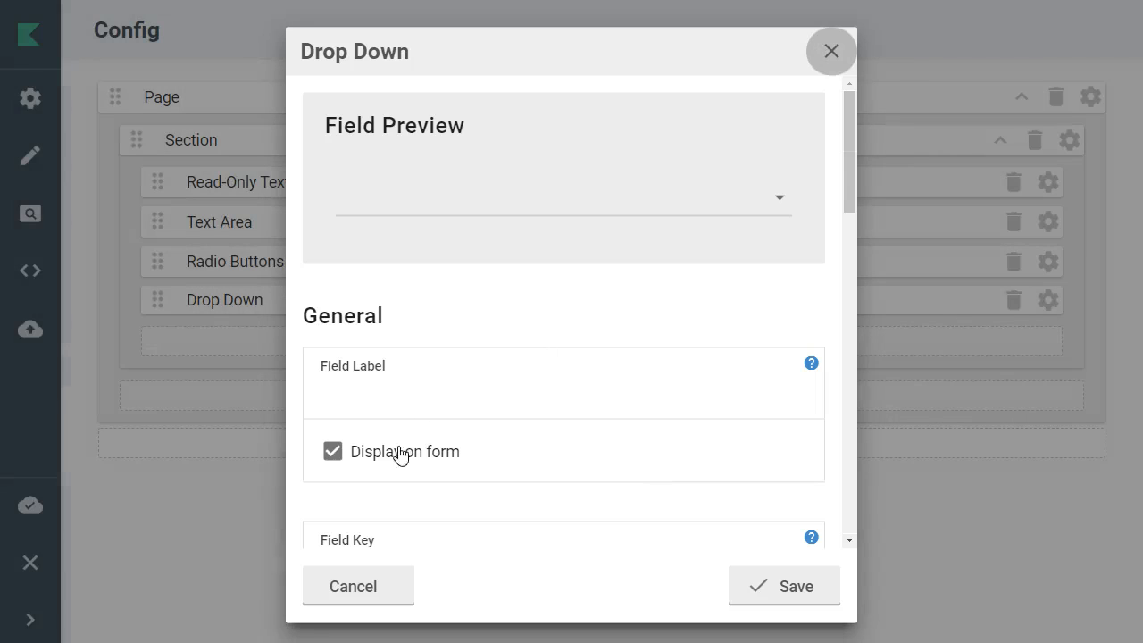
click(392, 401)
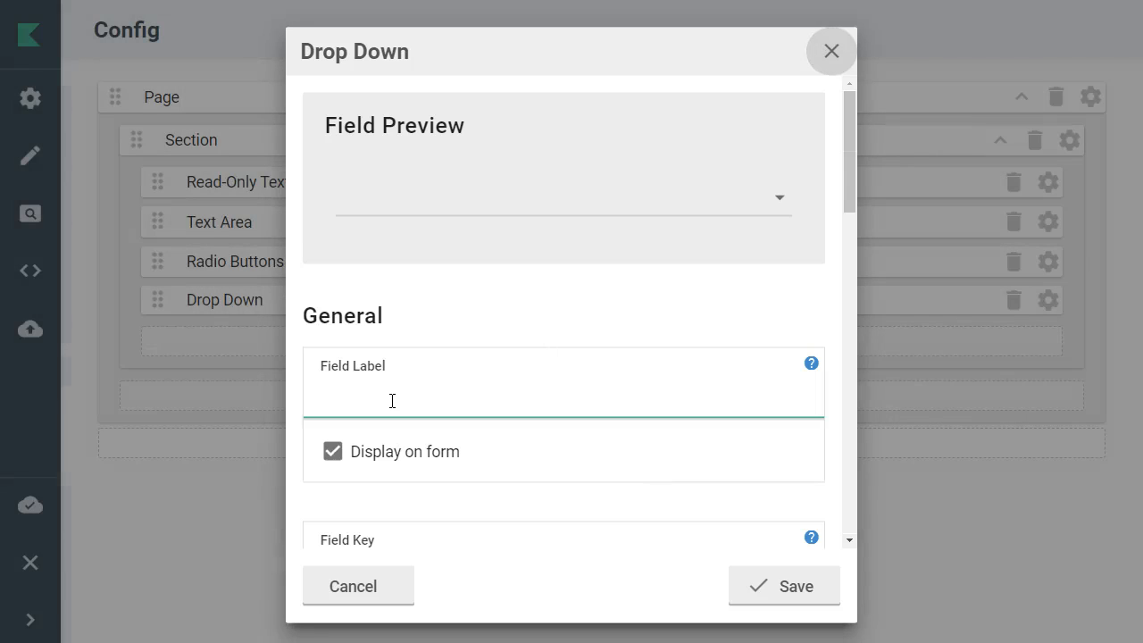
text(Category)
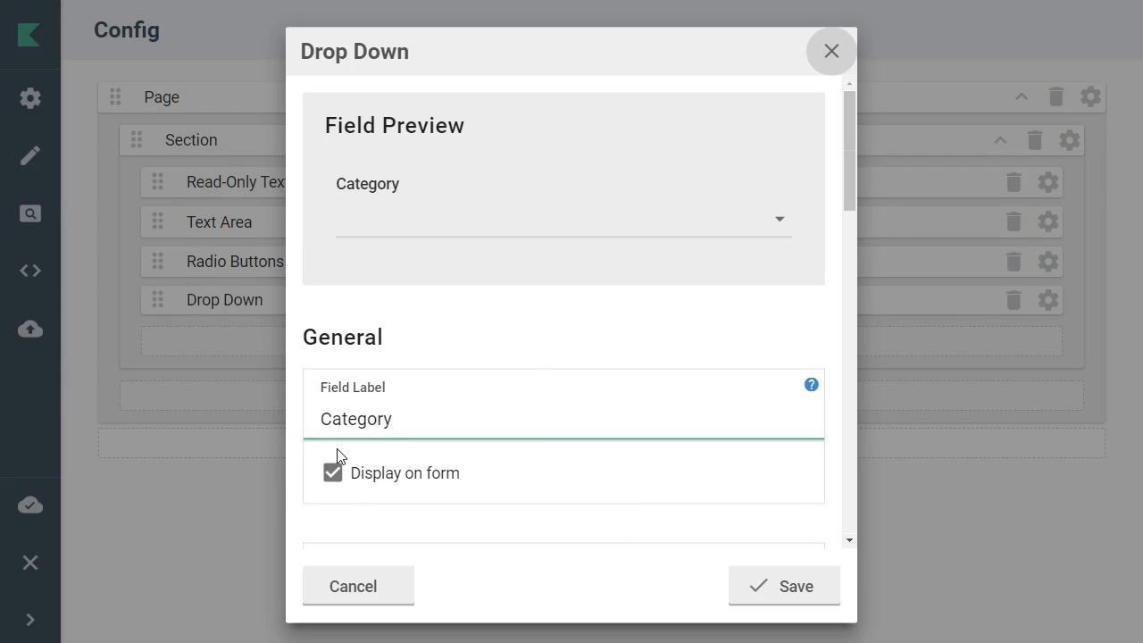
click(336, 476)
scroll(529, 357, down, 4)
click(449, 438)
text(List the)
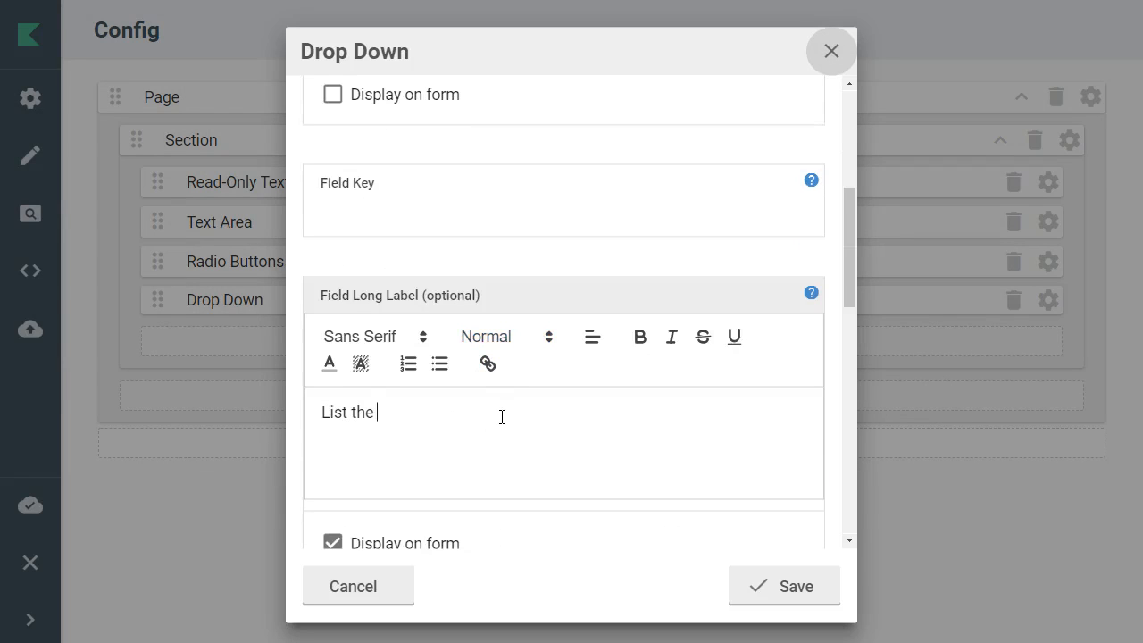
text( category of your project.)
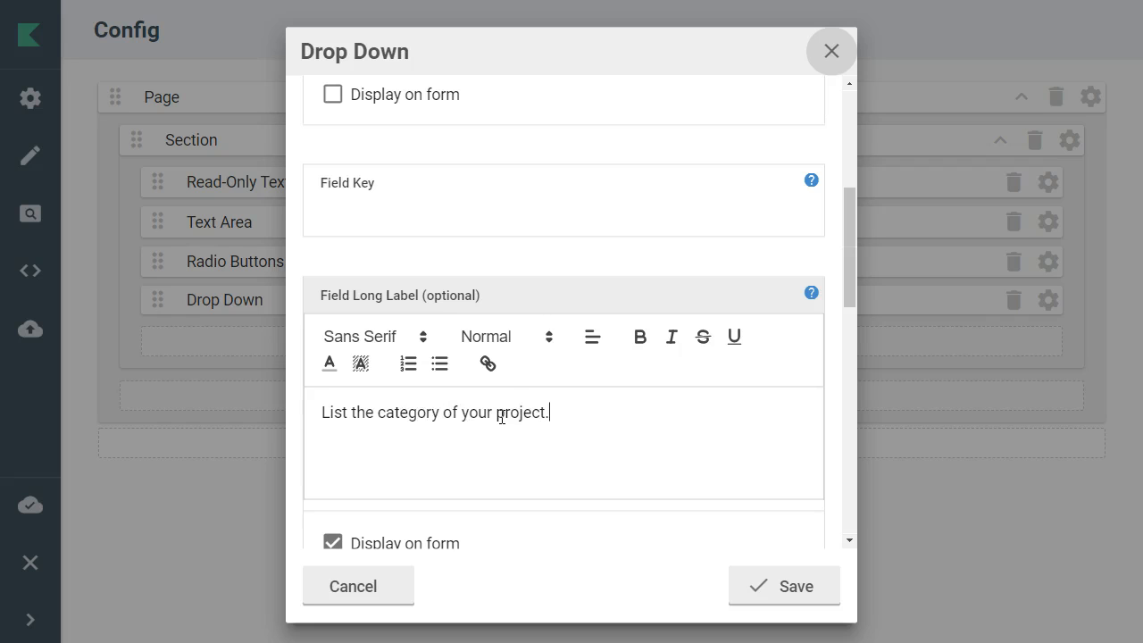
scroll(569, 378, down, 7)
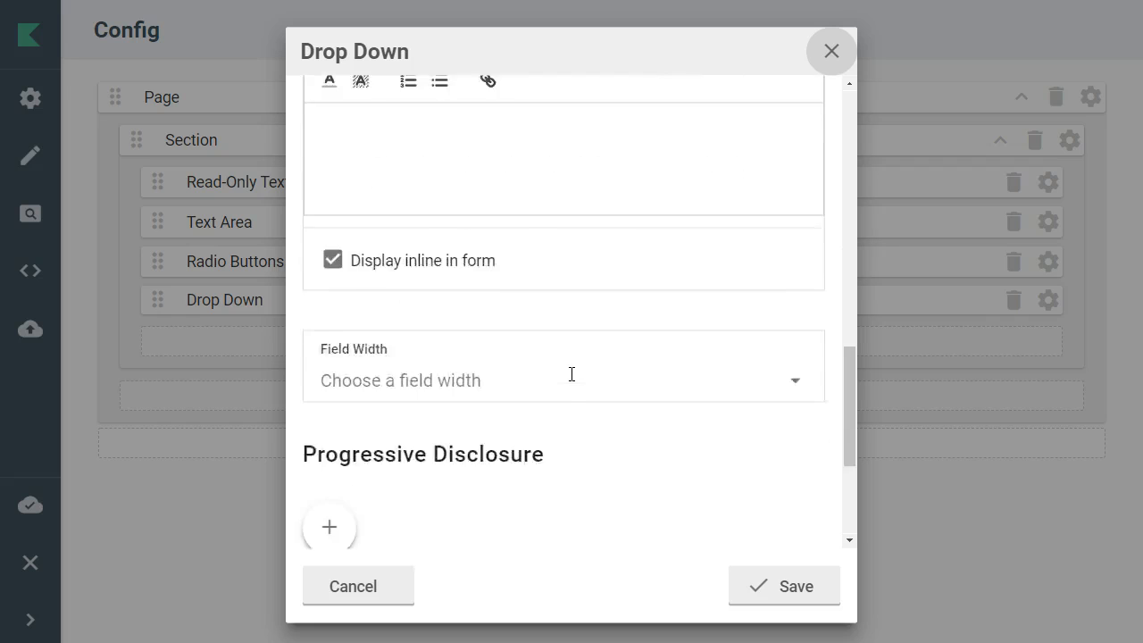
scroll(572, 379, down, 3)
Step: Add four option rows to the Category drop-down
click(548, 482)
scroll(602, 459, down, 1)
click(602, 459)
scroll(601, 465, down, 1)
click(601, 465)
scroll(602, 467, down, 1)
click(602, 467)
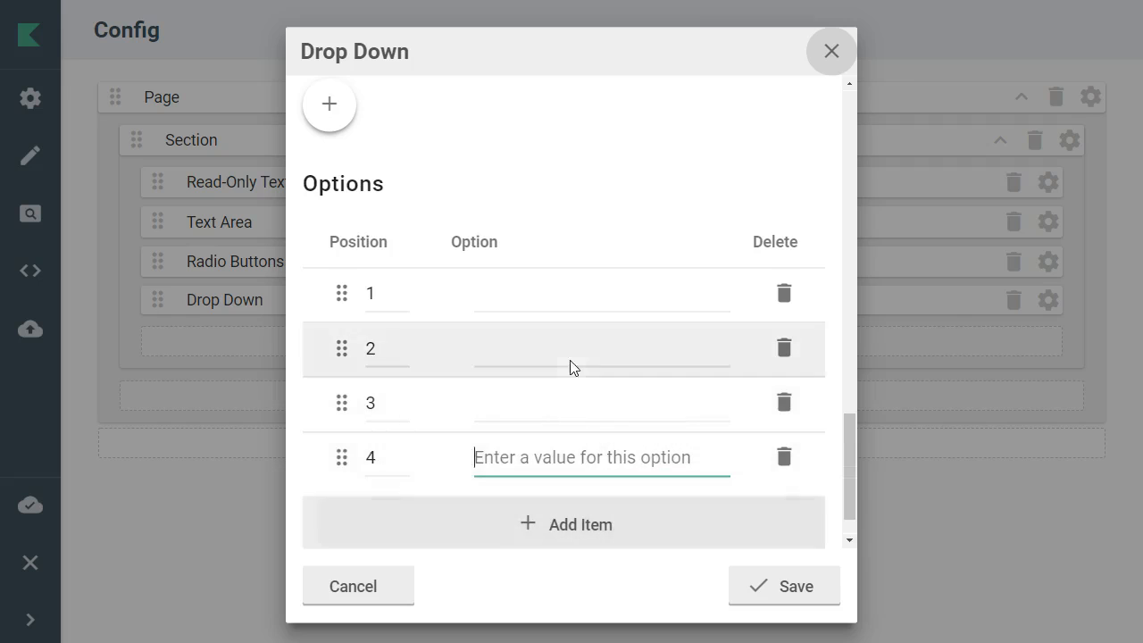
Step: Fill the options with Category A, Category B, Category C and Category D, then save the drop-down
click(566, 302)
text(Category A)
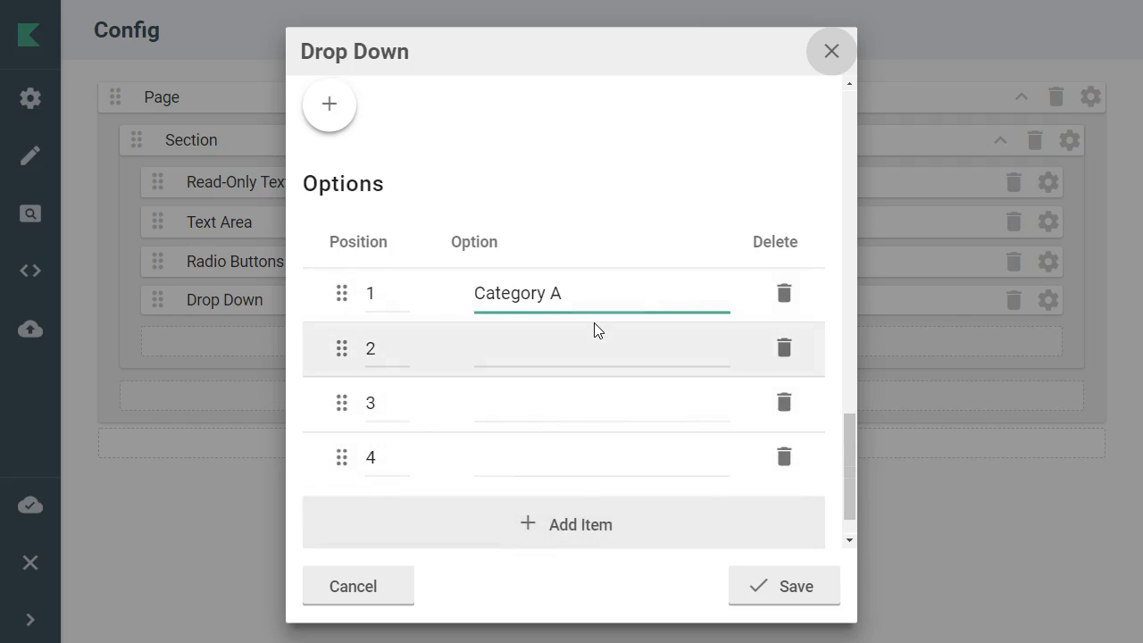
key(Tab)
key(Tab)
text(Category B)
key(Tab)
key(Tab)
text(Category C)
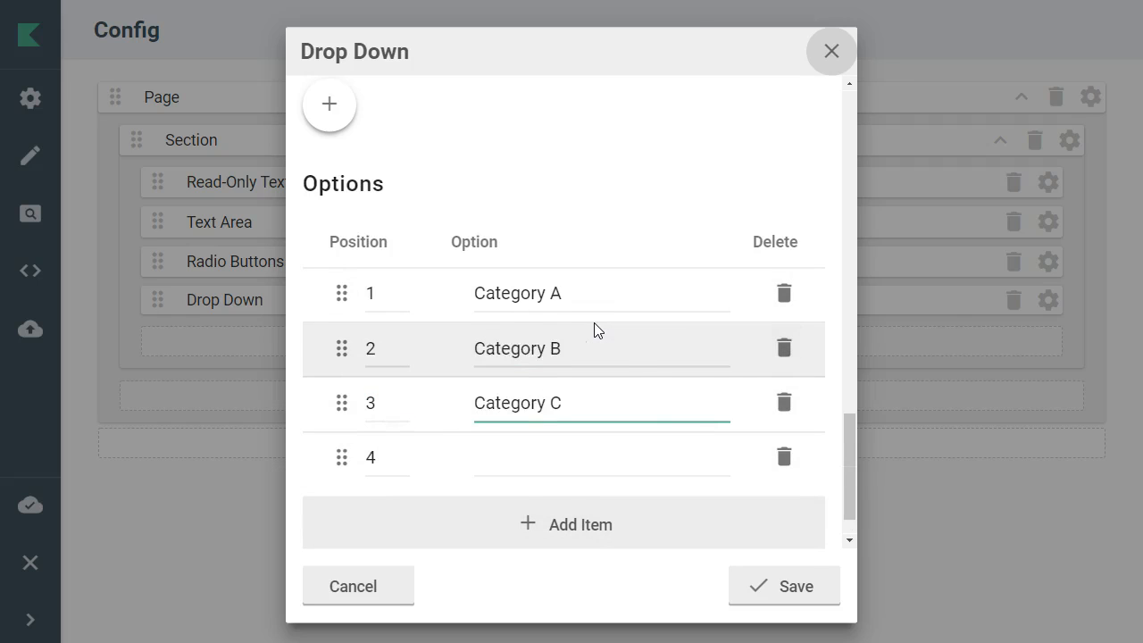
key(Tab)
key(Tab)
text(C)
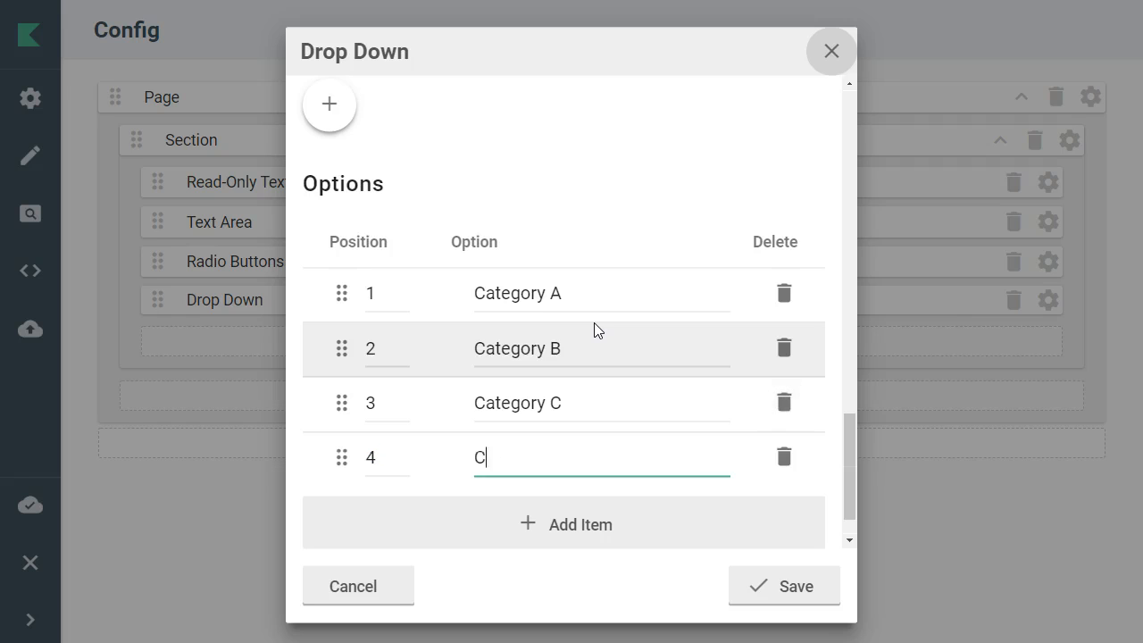
text(ategory D)
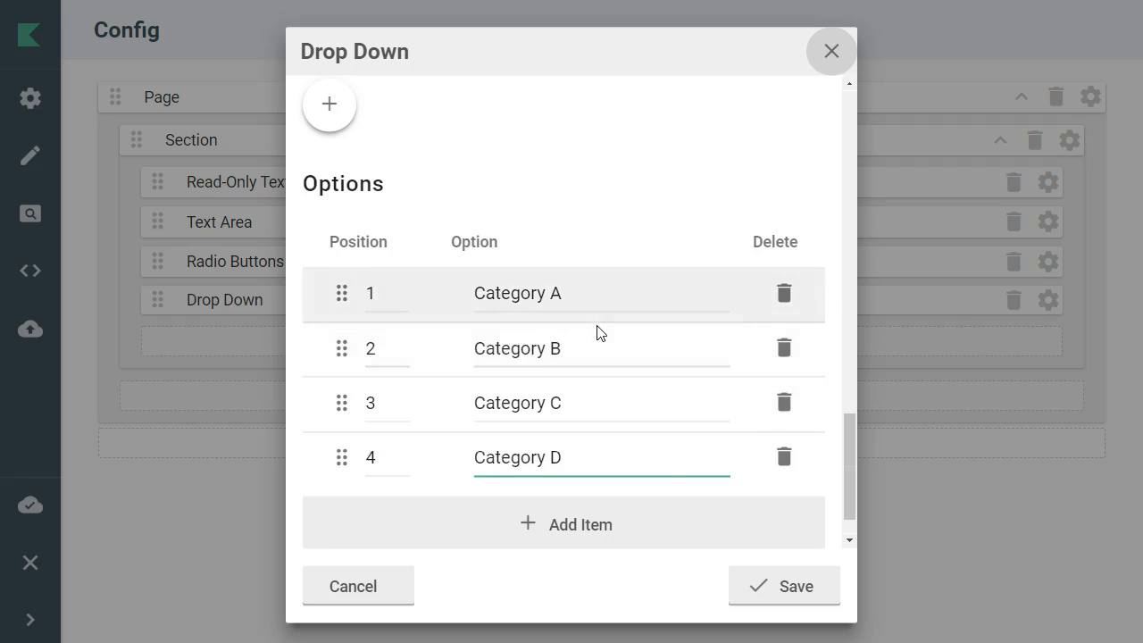
click(787, 594)
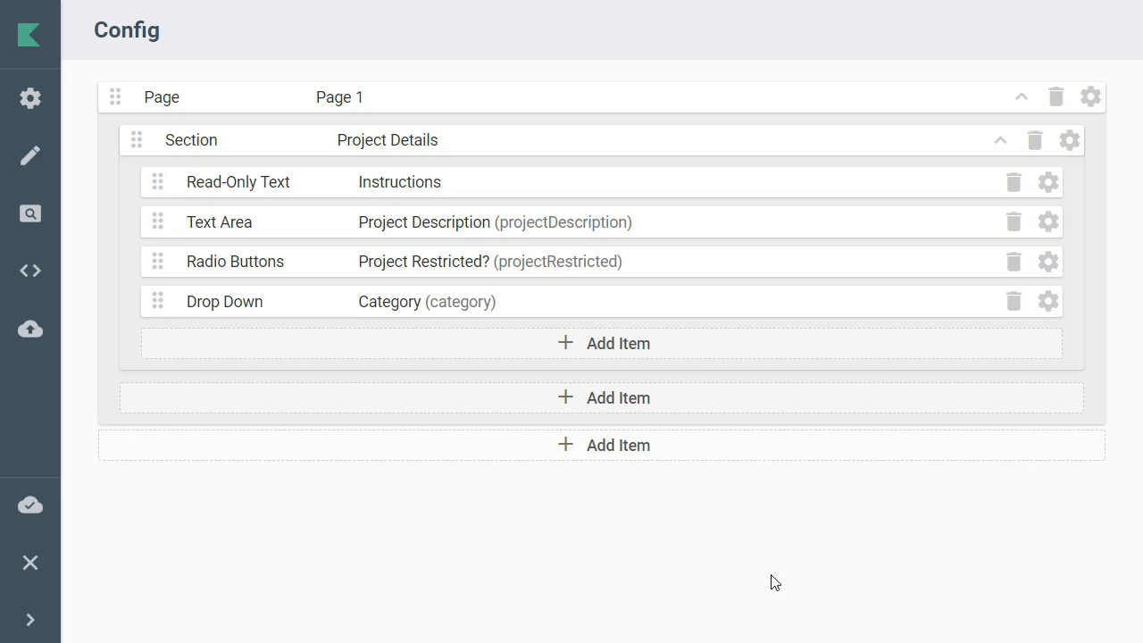
Step: Add a Check Boxes field labelled 'Participating Units' with its short label hidden on the form
click(644, 346)
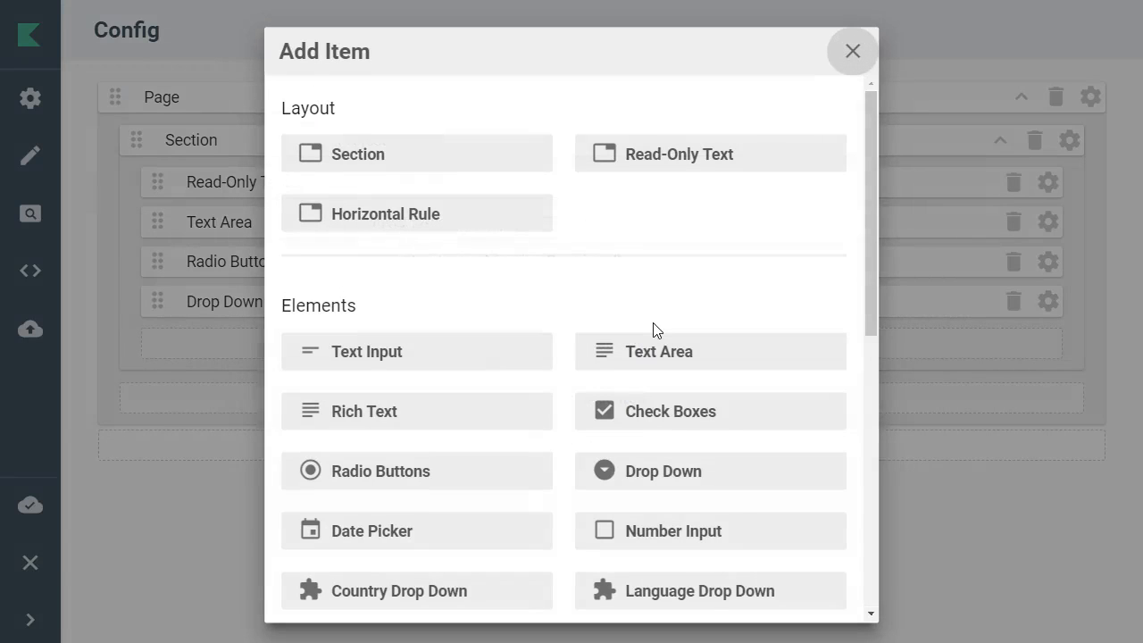
scroll(653, 330, down, 2)
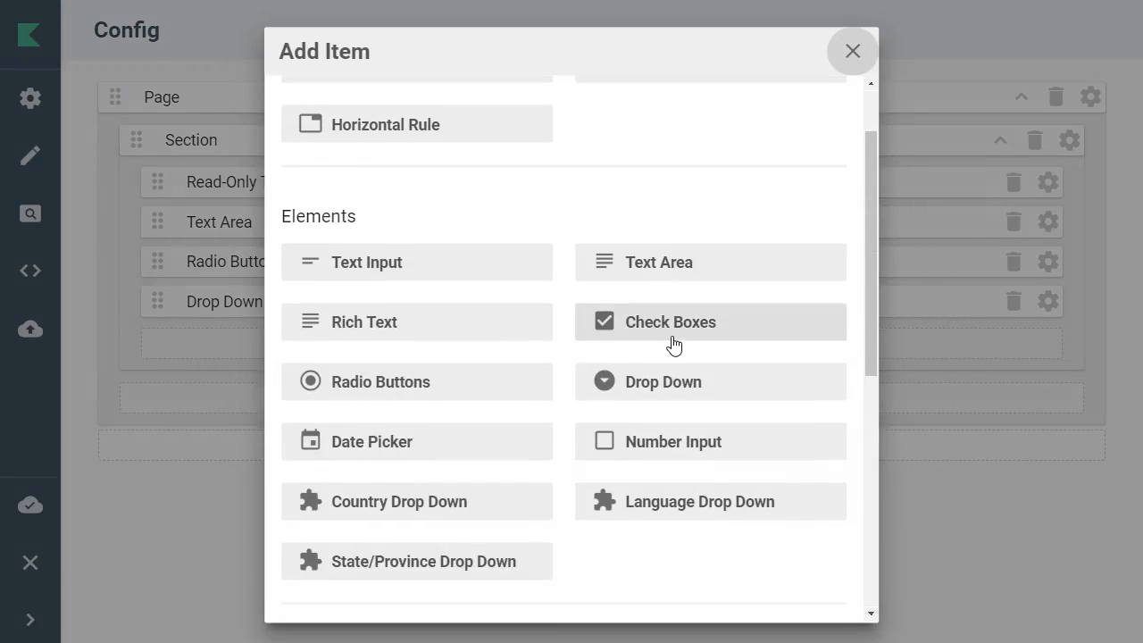
click(673, 339)
click(376, 342)
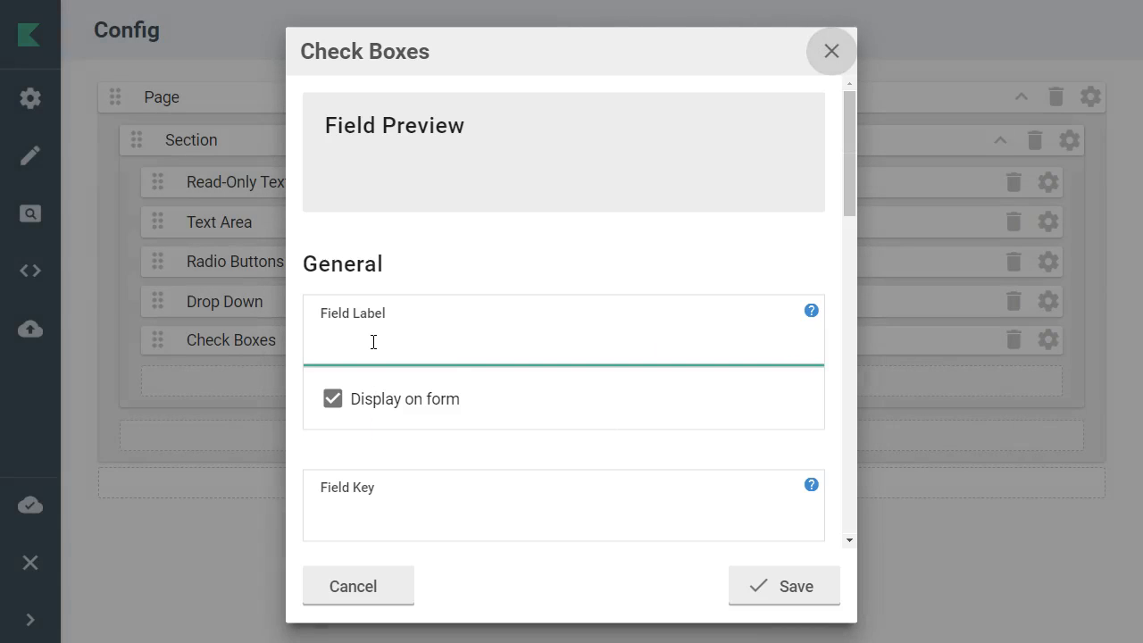
text(Partici)
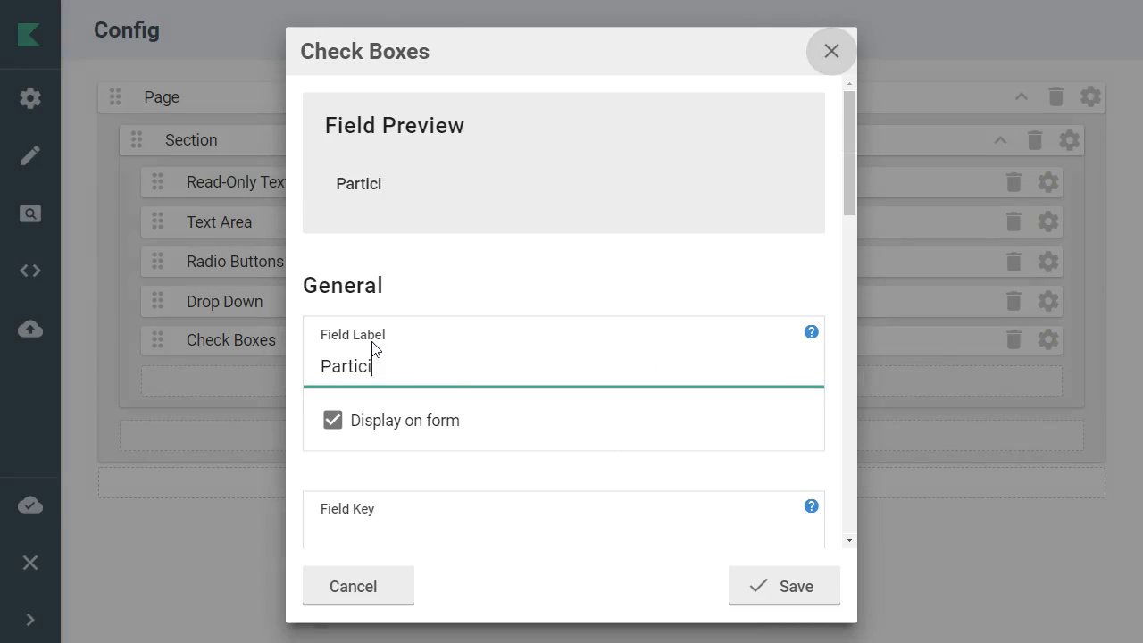
text(pating Units)
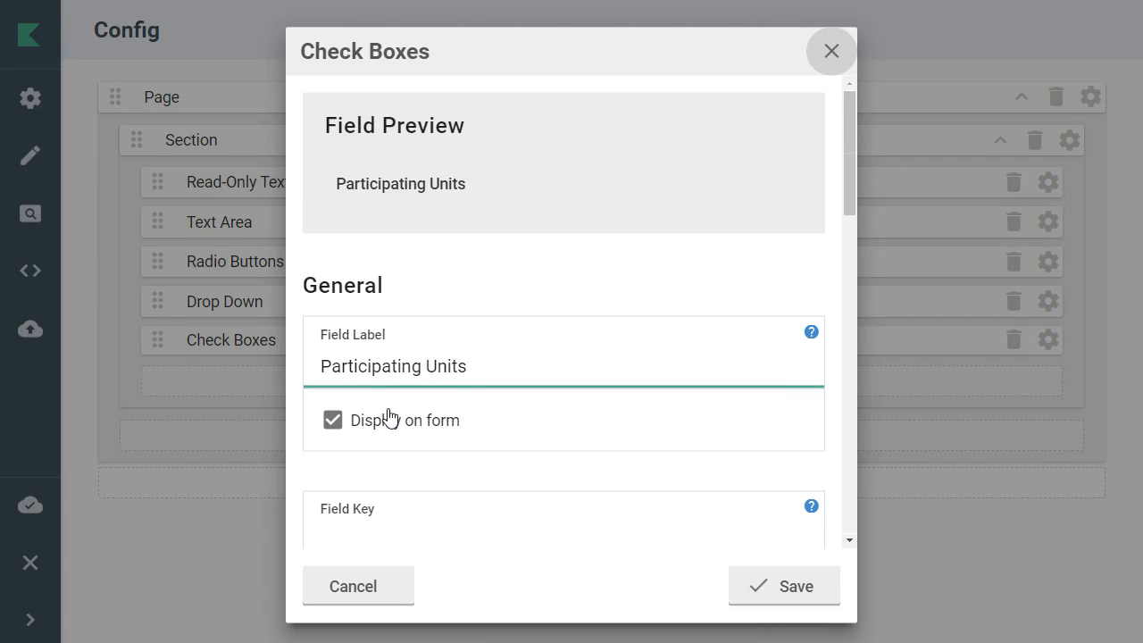
click(389, 417)
Step: Set the long label 'List all units participating in your project' and add a first checkbox option
scroll(536, 322, down, 7)
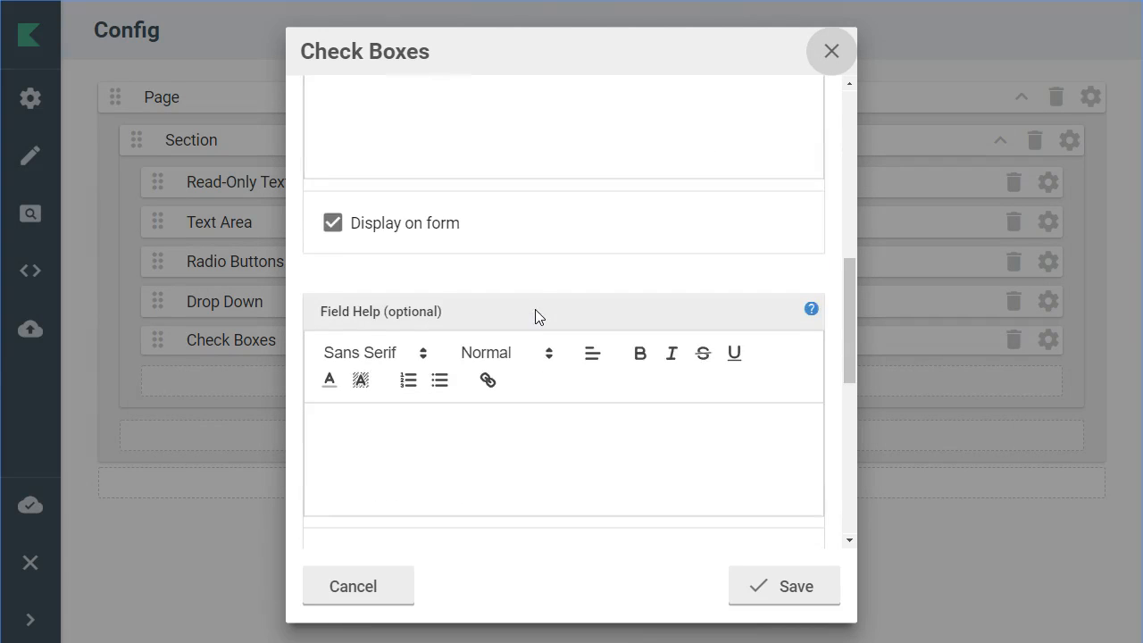
scroll(535, 309, up, 3)
click(513, 296)
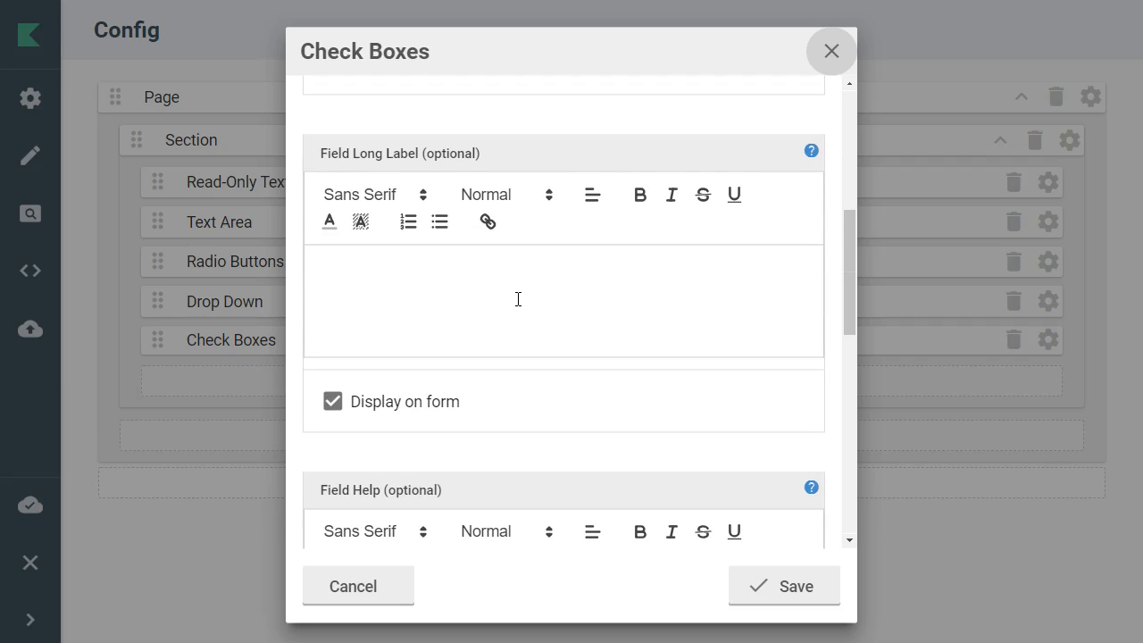
text(List all units participat)
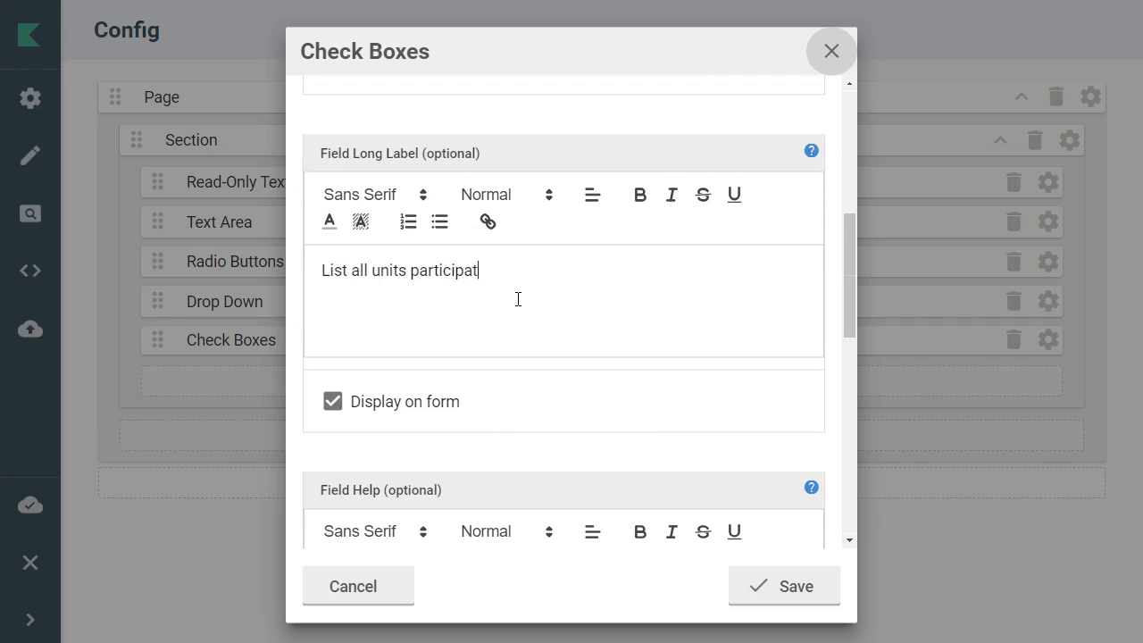
text(ing in your project.)
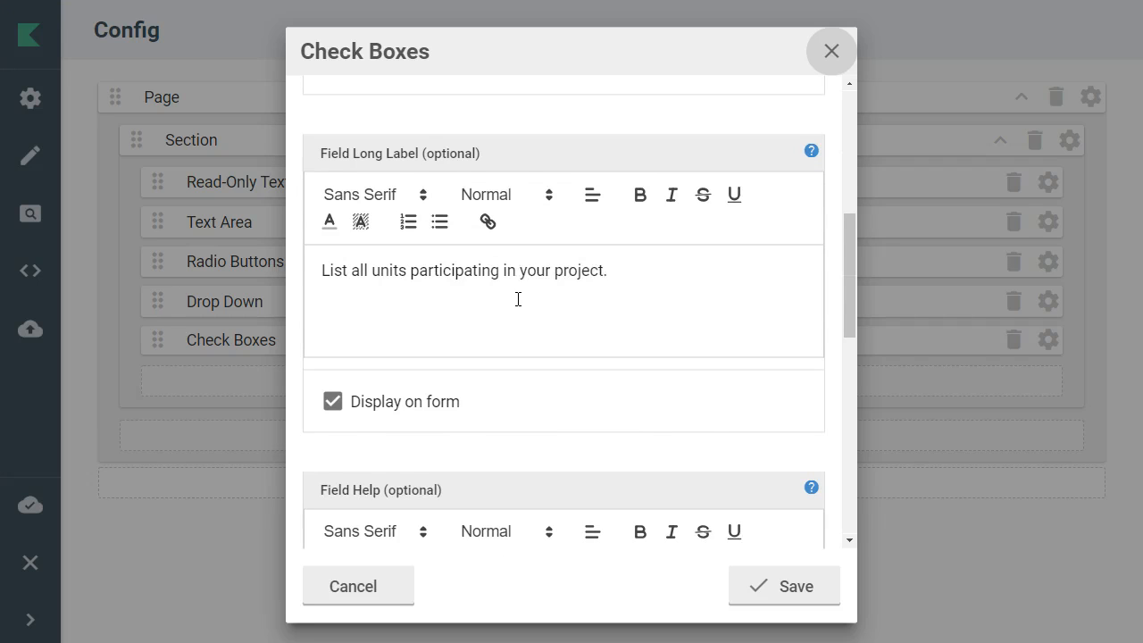
scroll(518, 299, down, 10)
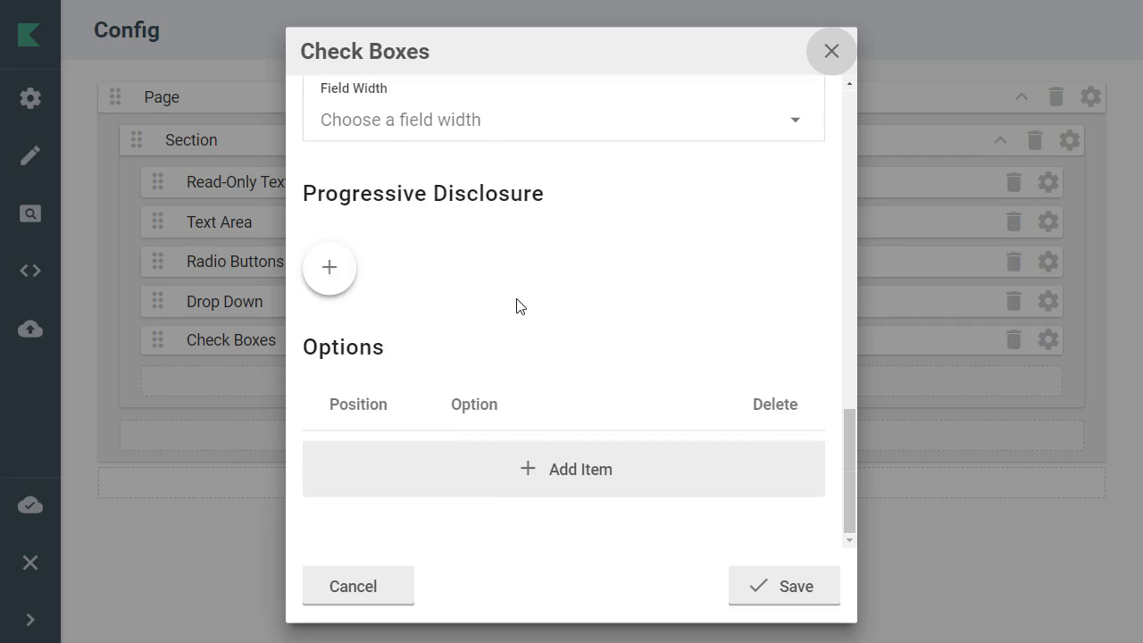
click(524, 470)
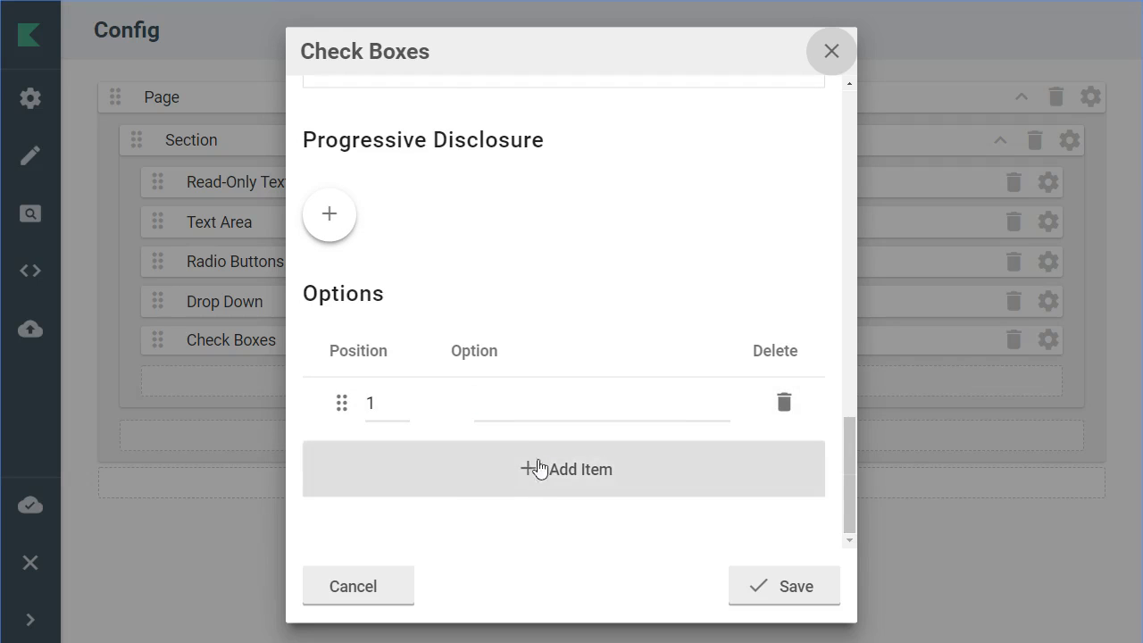
Step: Add four more checkbox option rows and enter Biochemistry and Physics as the first options
click(536, 471)
click(521, 530)
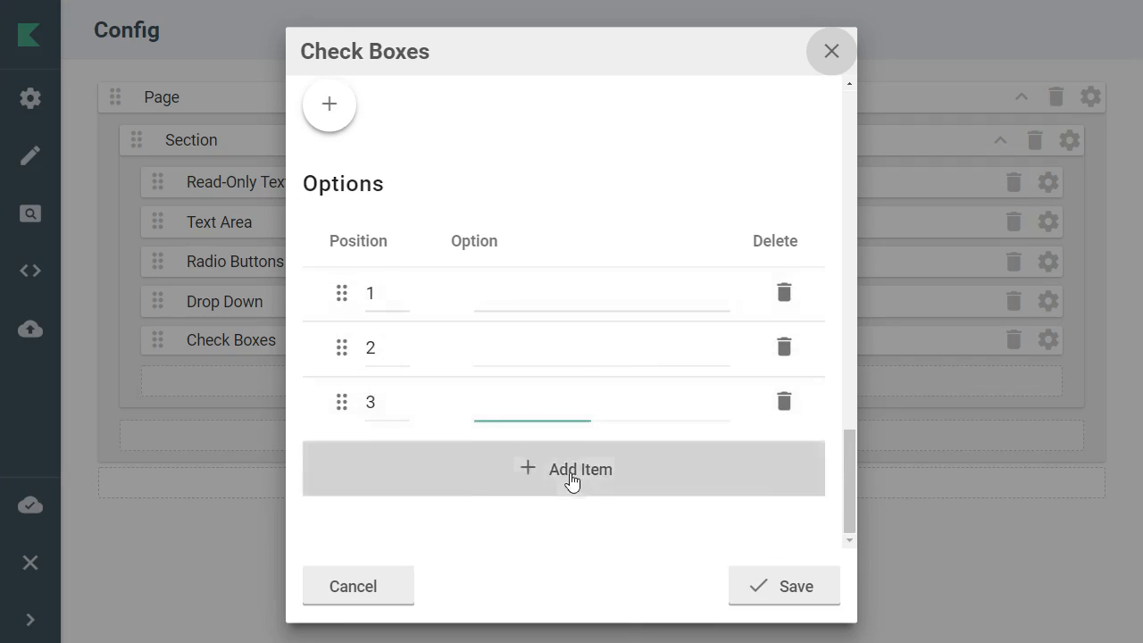
click(571, 483)
click(565, 486)
click(548, 236)
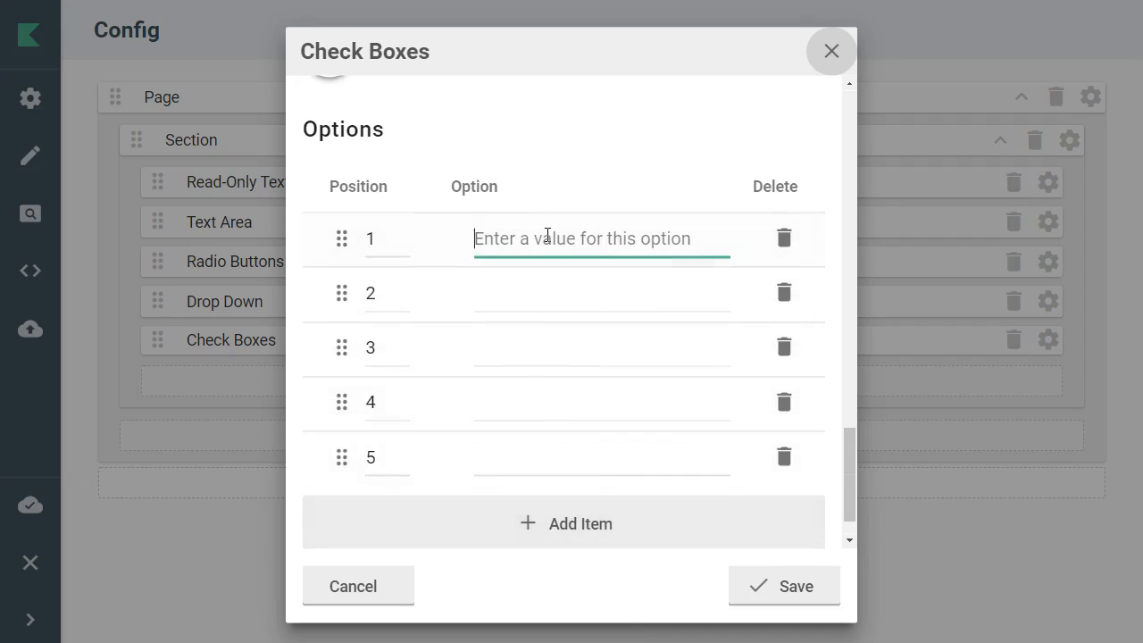
text(Biochemist)
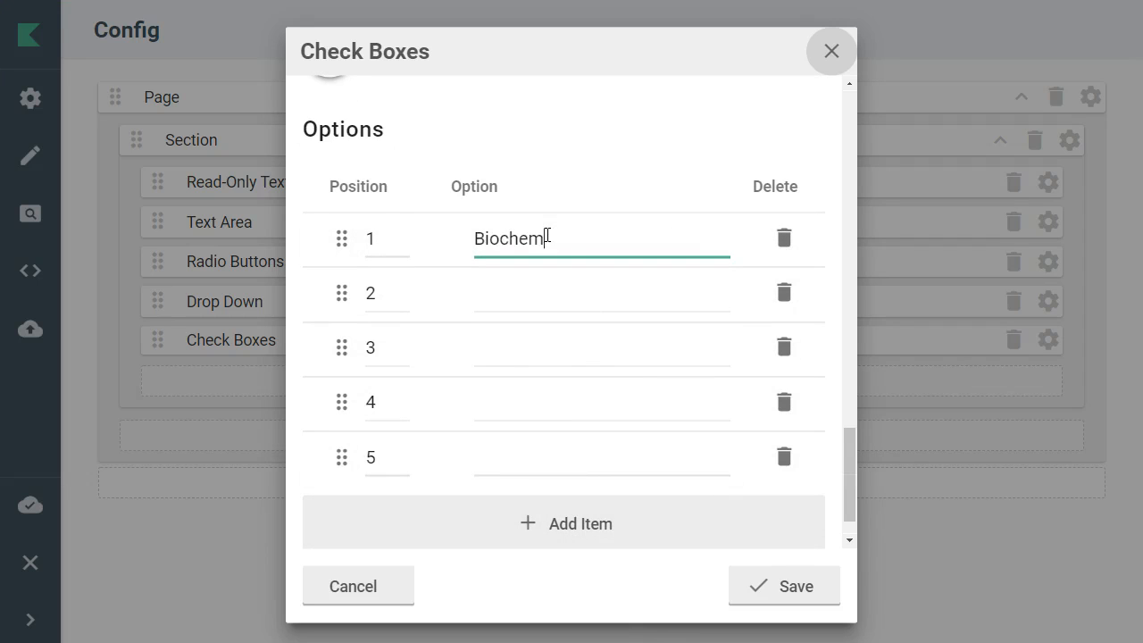
key(Tab)
key(Tab)
key(Tab)
text(Physics)
Step: Fill in Music, Ethnomusicology and Business as the remaining options and save the Participating Units field
key(Tab)
key(Tab)
key(Tab)
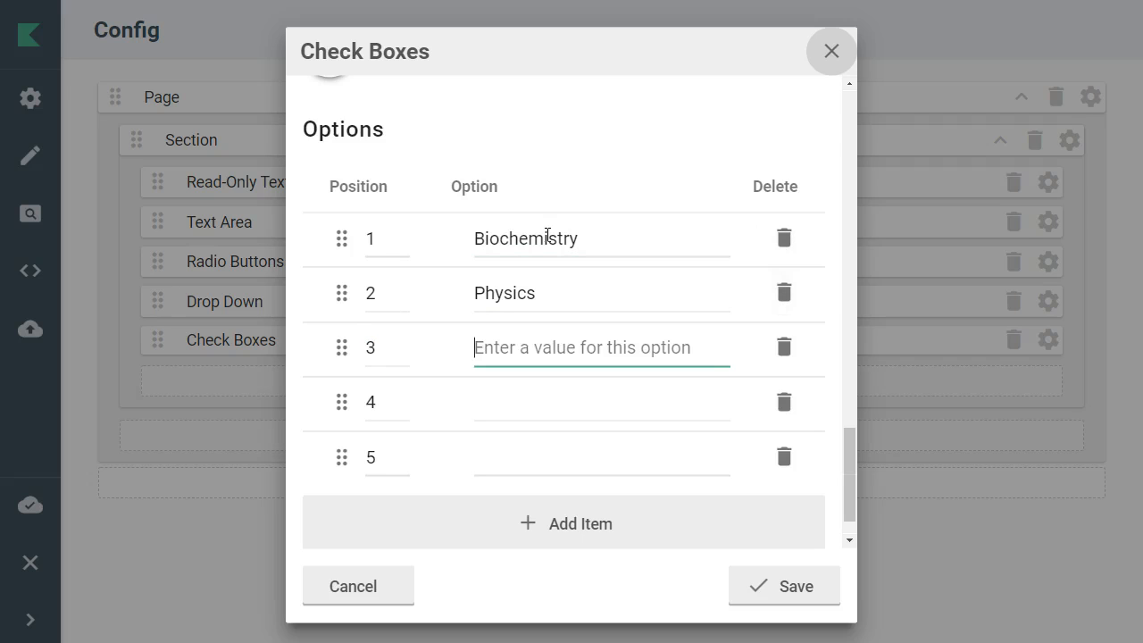
text(Music)
key(Tab)
key(Tab)
key(Tab)
text(Ethno)
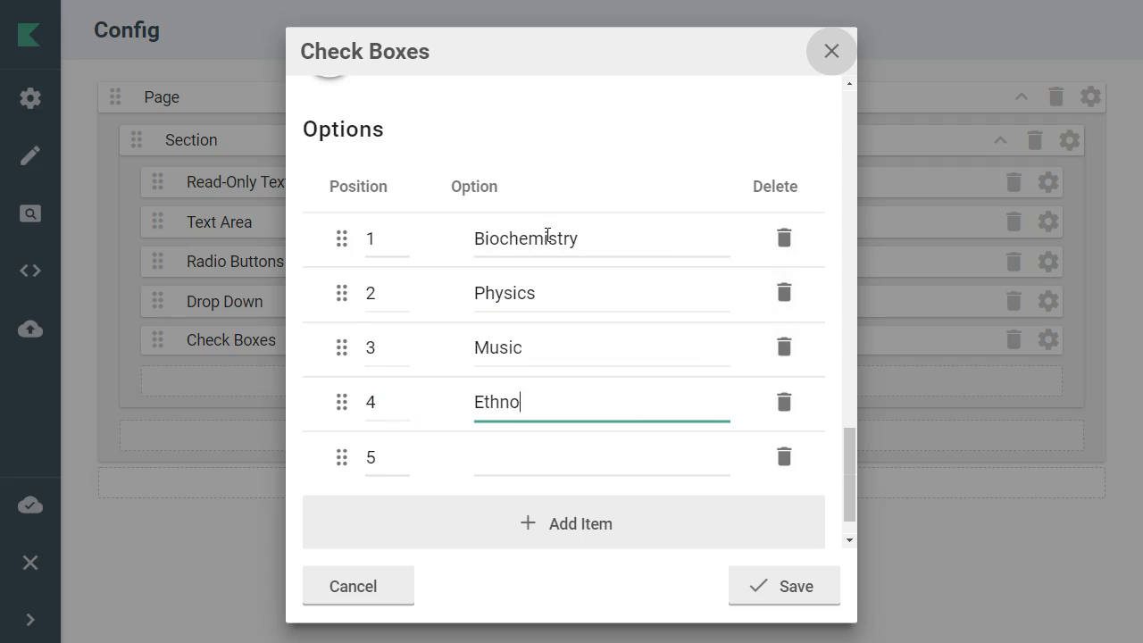
text(musicology)
key(Tab)
key(Tab)
key(Tab)
text(Busine)
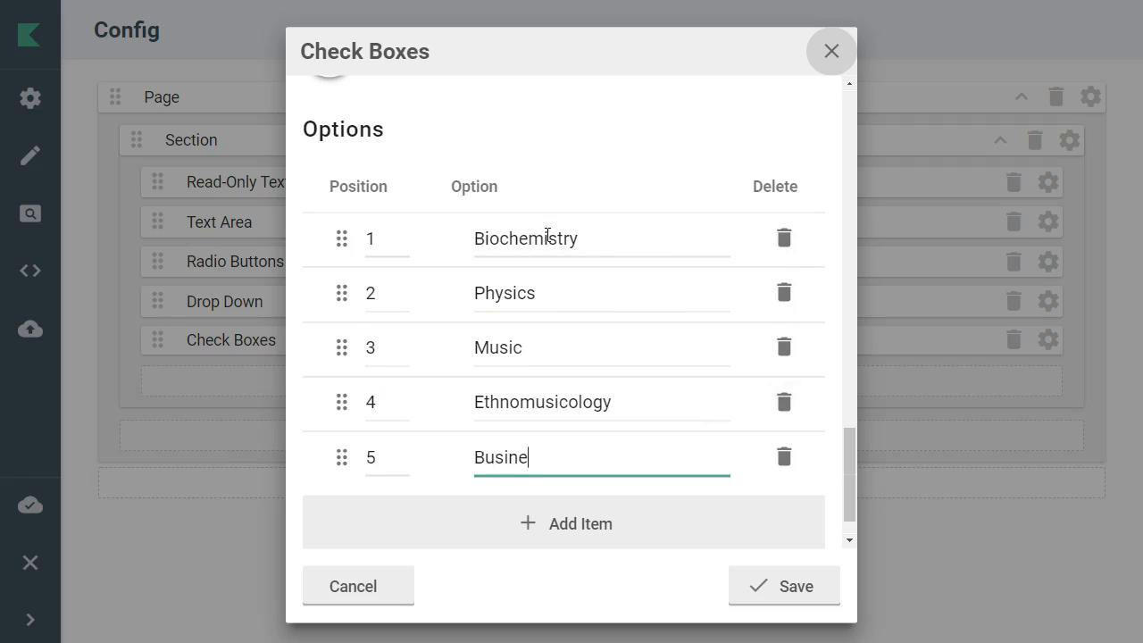
click(796, 592)
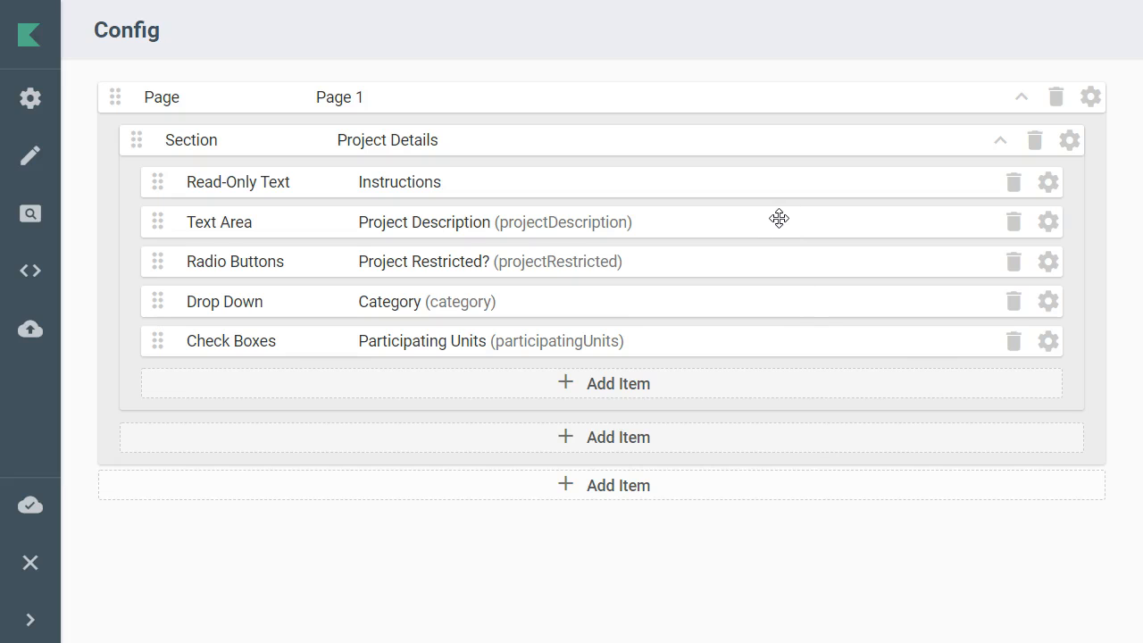
click(596, 386)
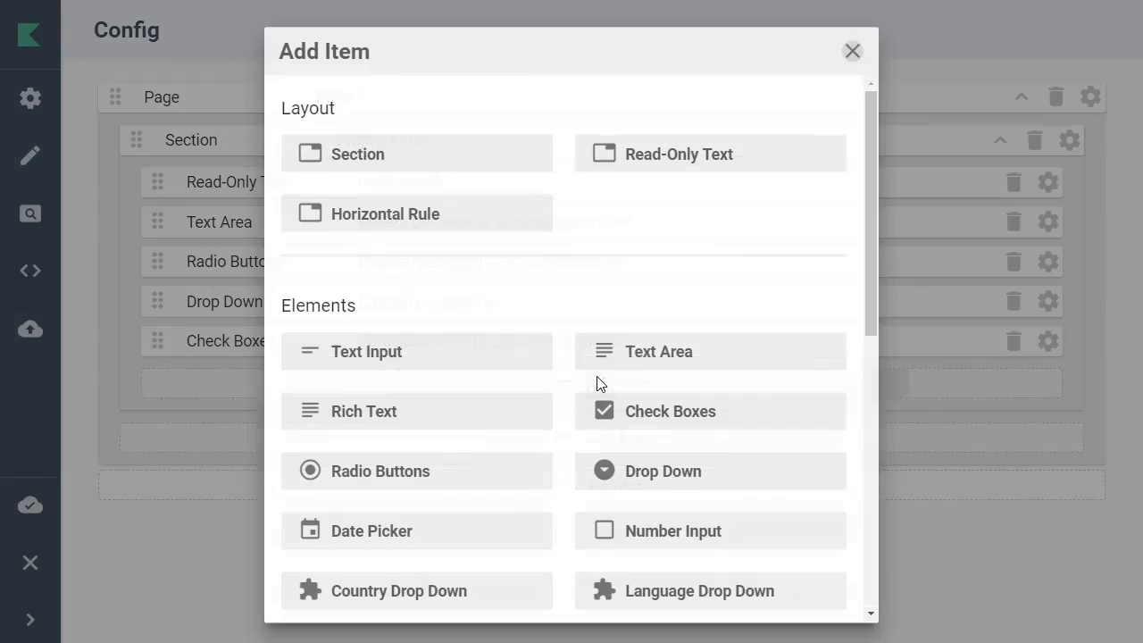
Step: Add a Date Picker field labelled 'Start Date' with its short label hidden from the form
scroll(715, 232, down, 3)
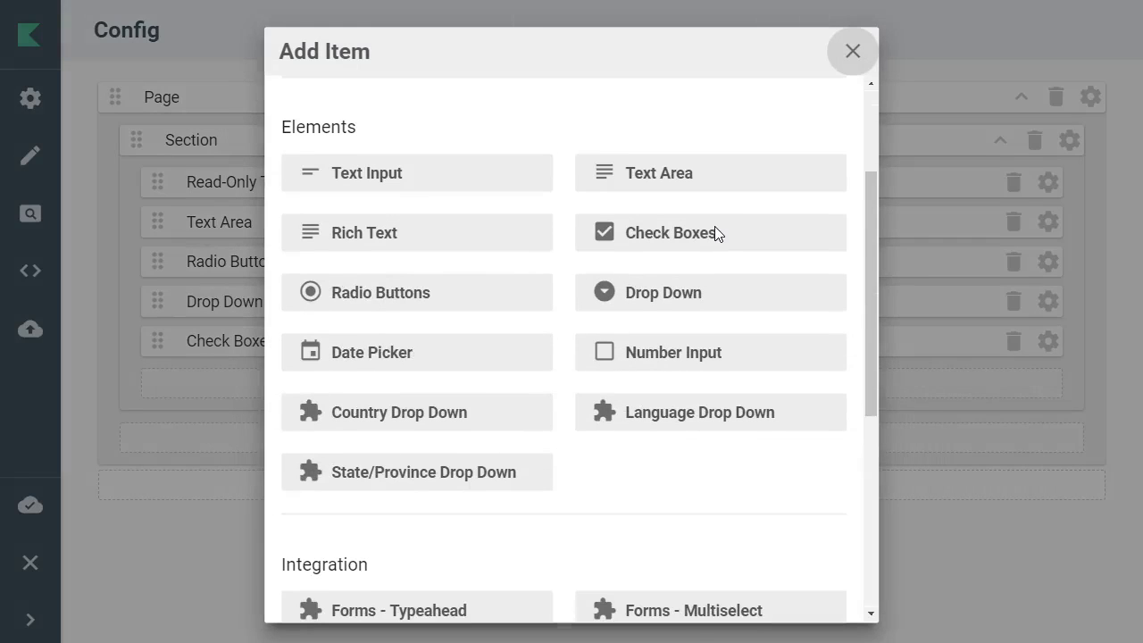
click(404, 375)
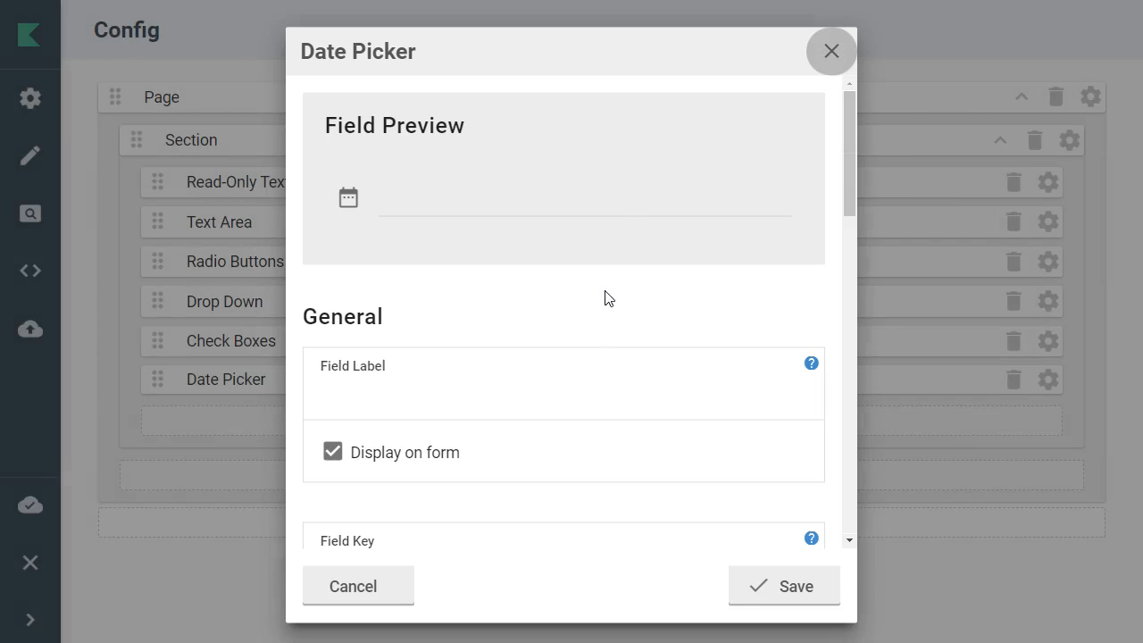
scroll(604, 301, down, 1)
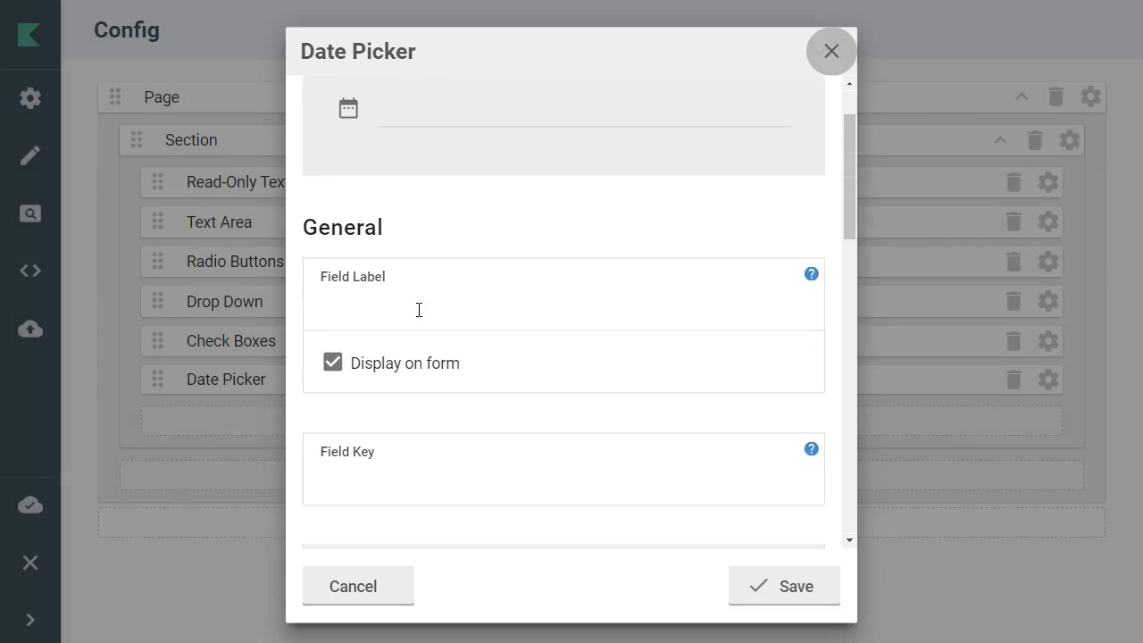
click(419, 309)
text(Start Dat)
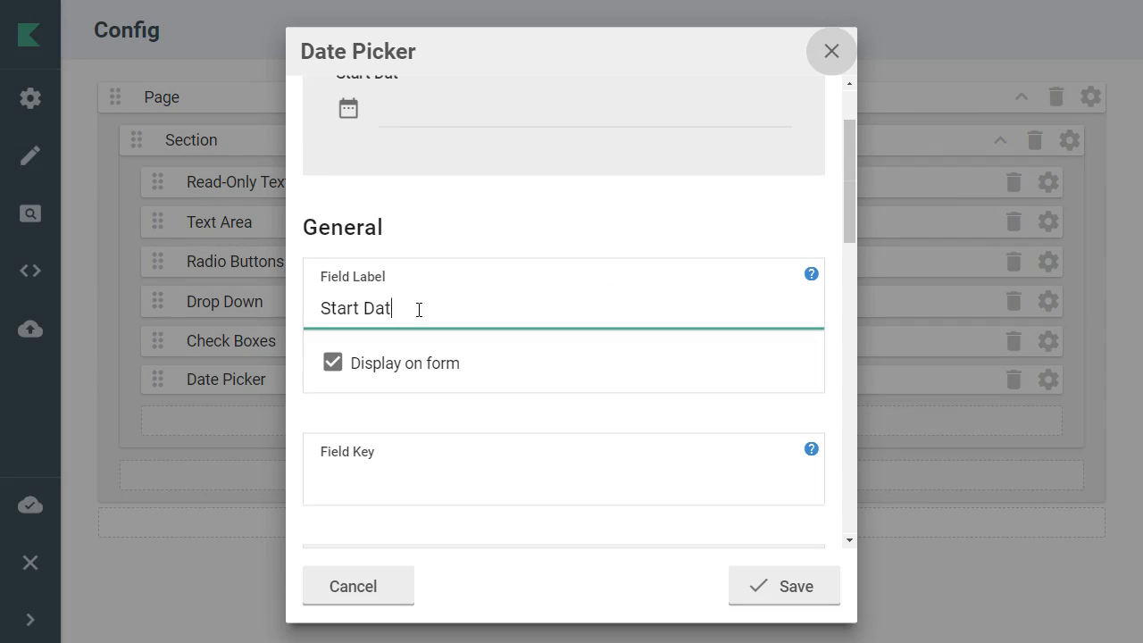
text(e)
click(389, 368)
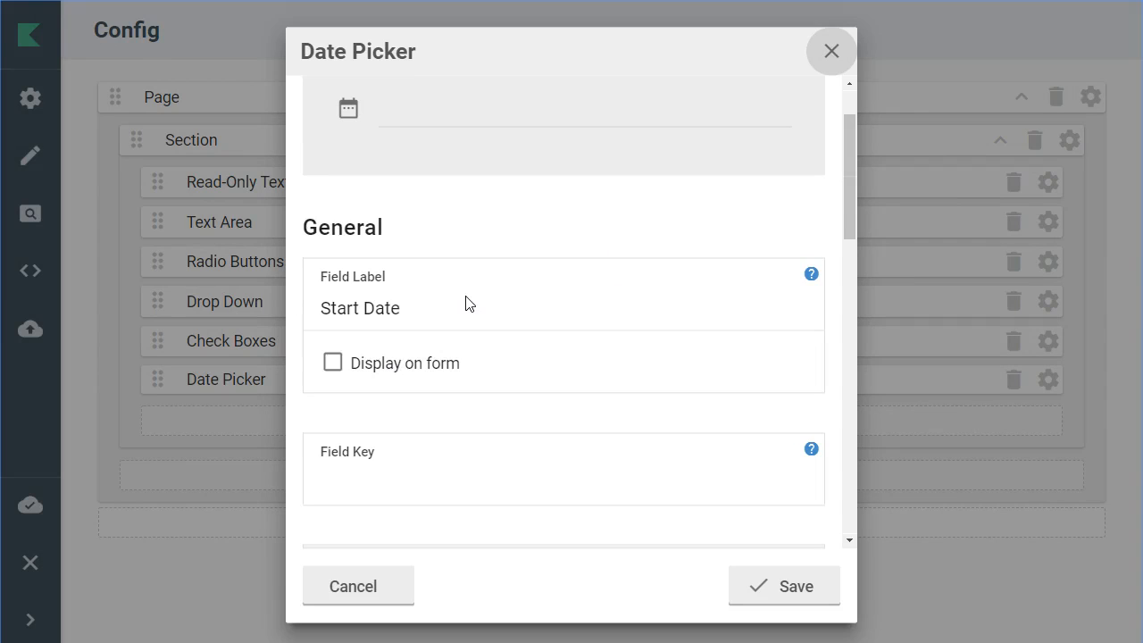
Step: Give Start Date a long label asking when the project will start, then save it
scroll(467, 301, down, 5)
click(473, 272)
text(When will your p)
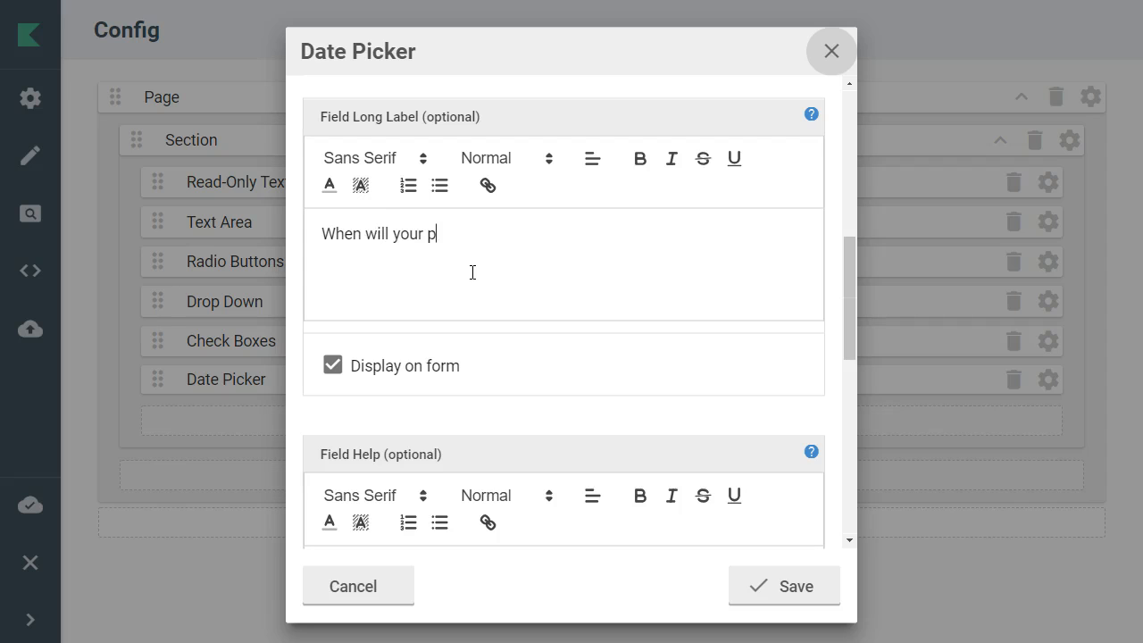
text(roject start?)
scroll(717, 299, down, 10)
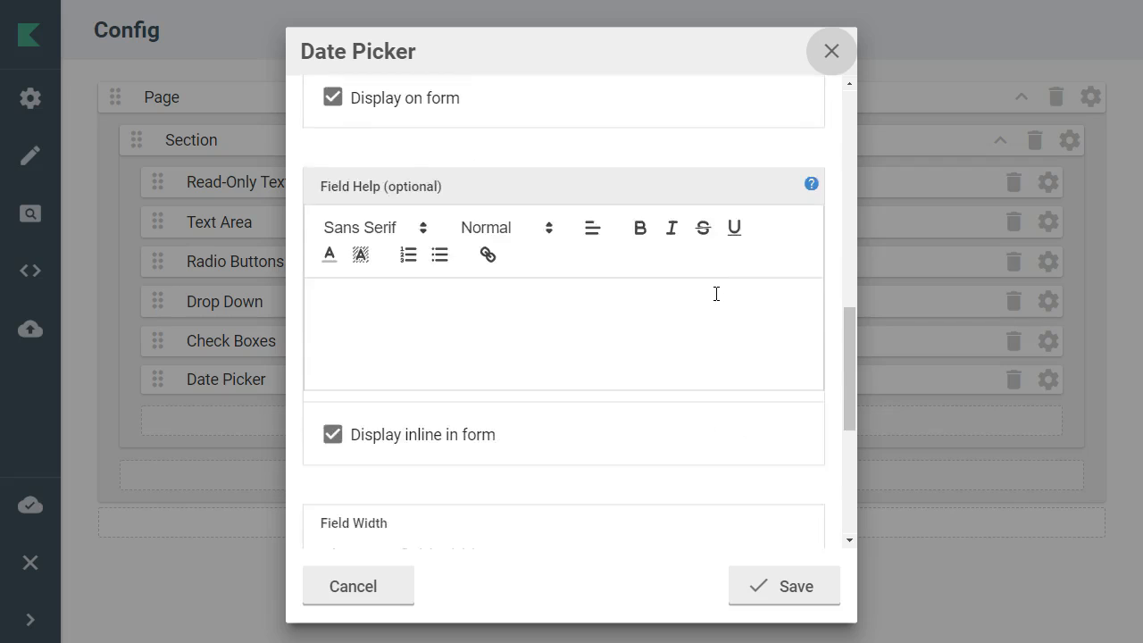
click(384, 476)
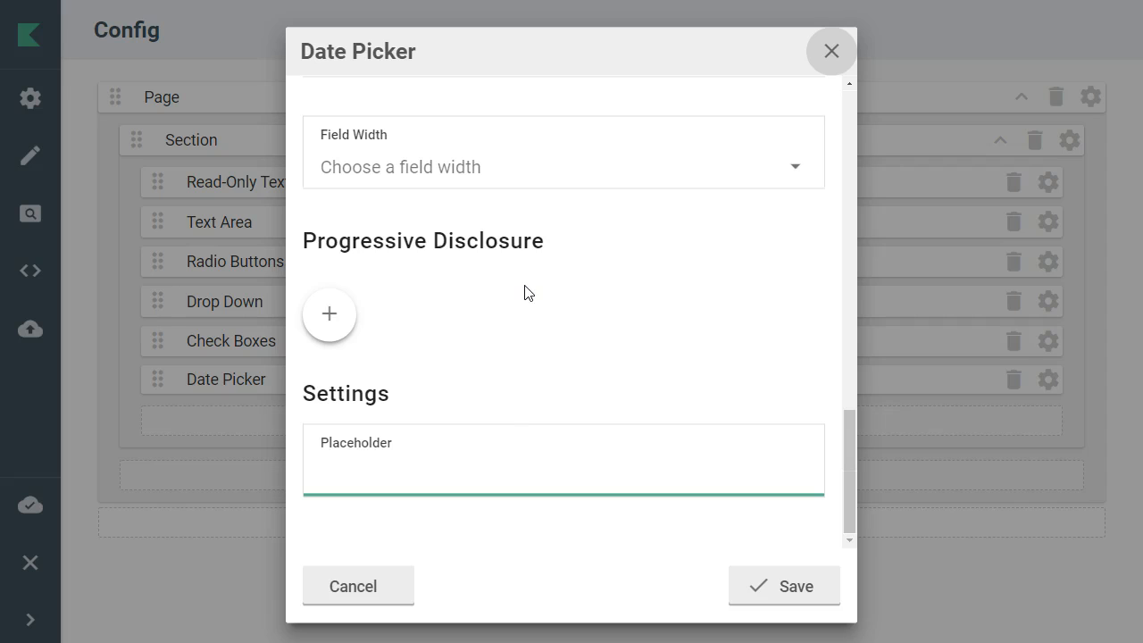
click(820, 583)
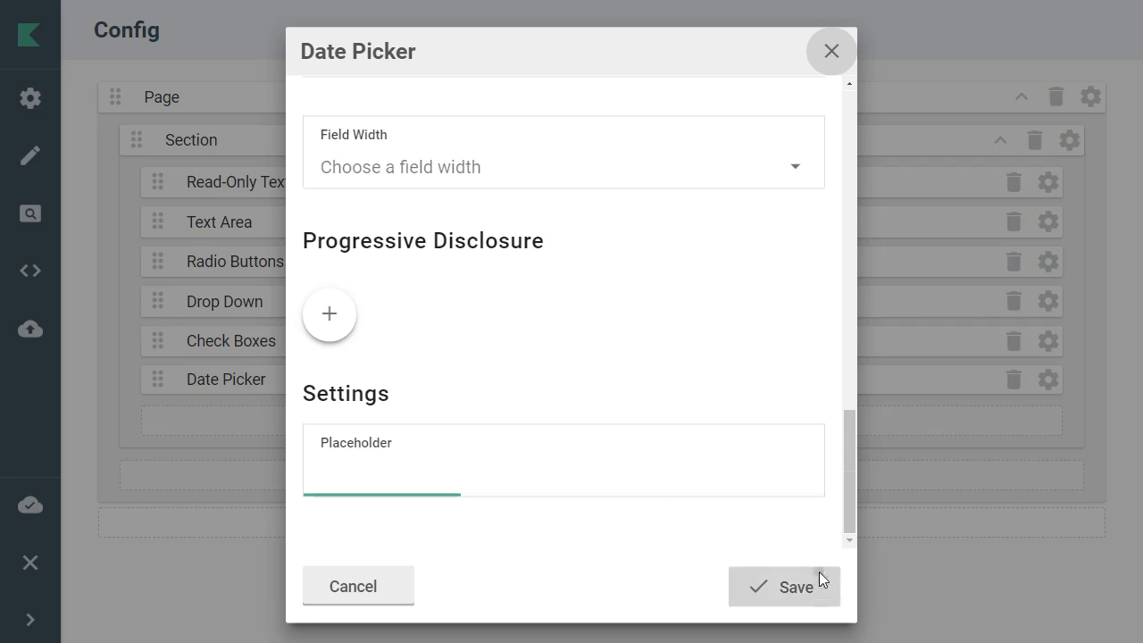
click(585, 426)
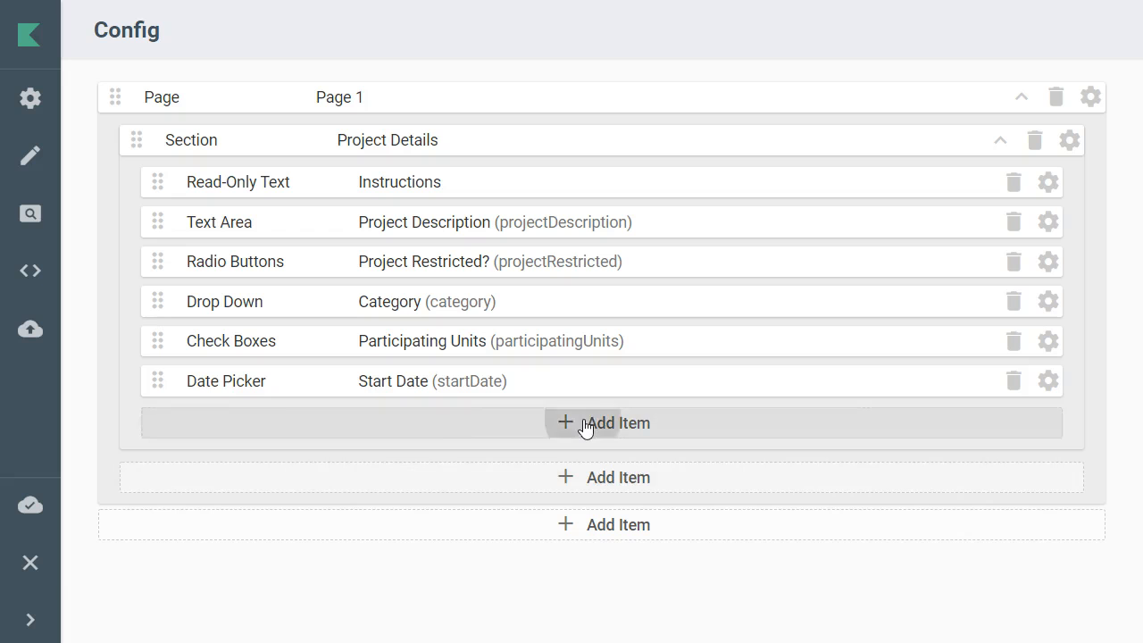
Step: Add a Number Input field labelled 'Duration' with its short label hidden from the form
scroll(603, 305, down, 1)
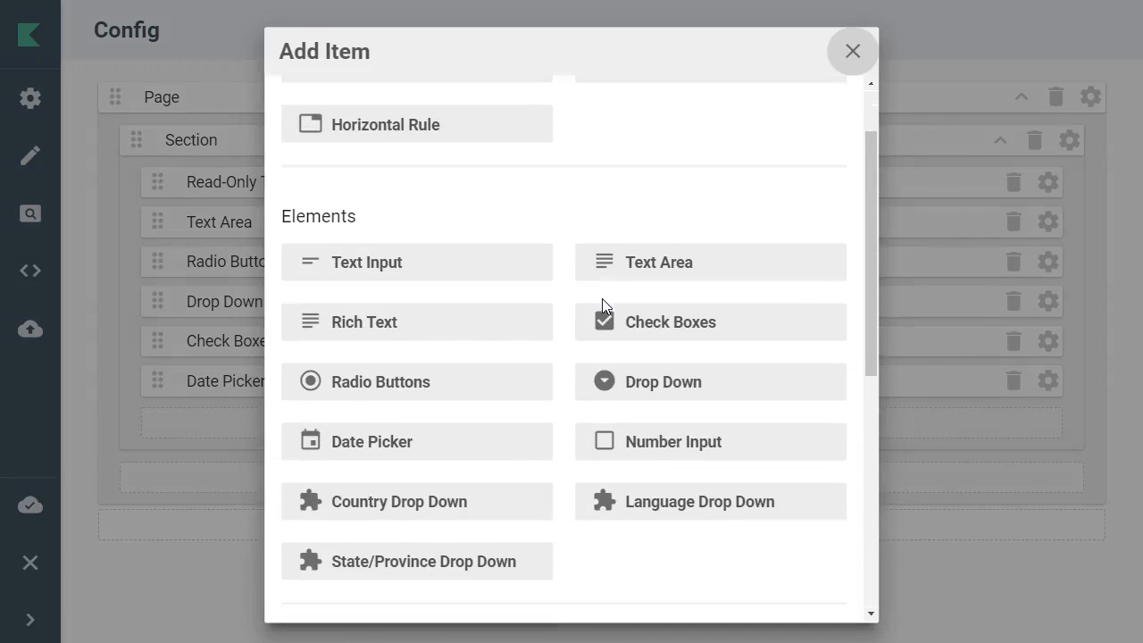
click(646, 444)
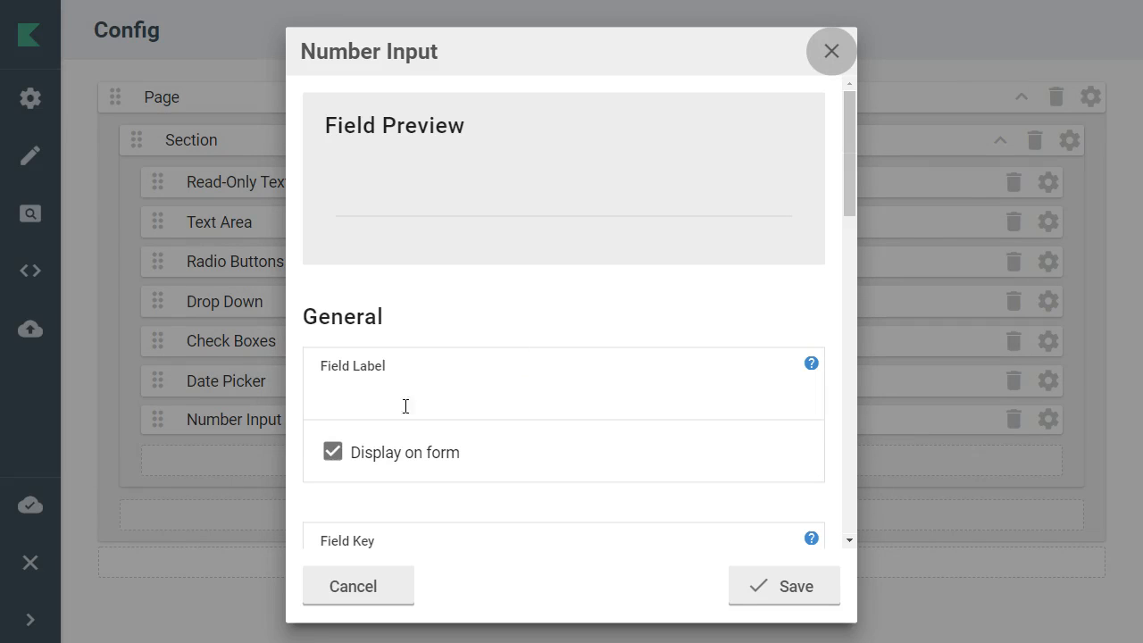
click(368, 401)
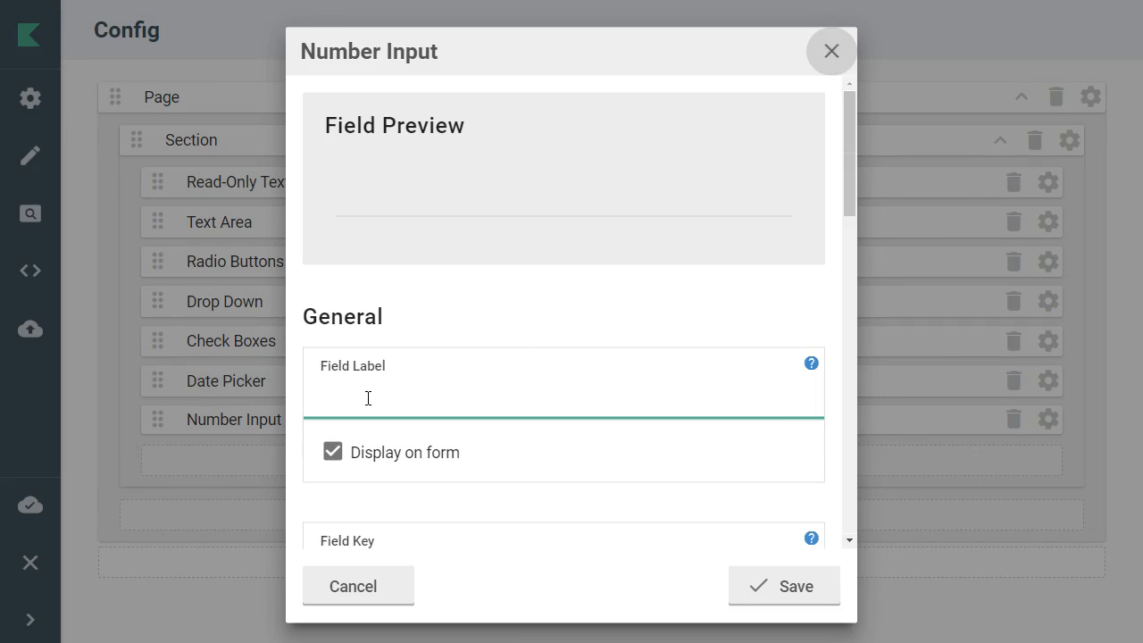
text(How many)
key(BackSpace)
key(BackSpace)
key(BackSpace)
key(BackSpace)
key(BackSpace)
key(BackSpace)
key(BackSpace)
key(BackSpace)
key(BackSpace)
text(Duration)
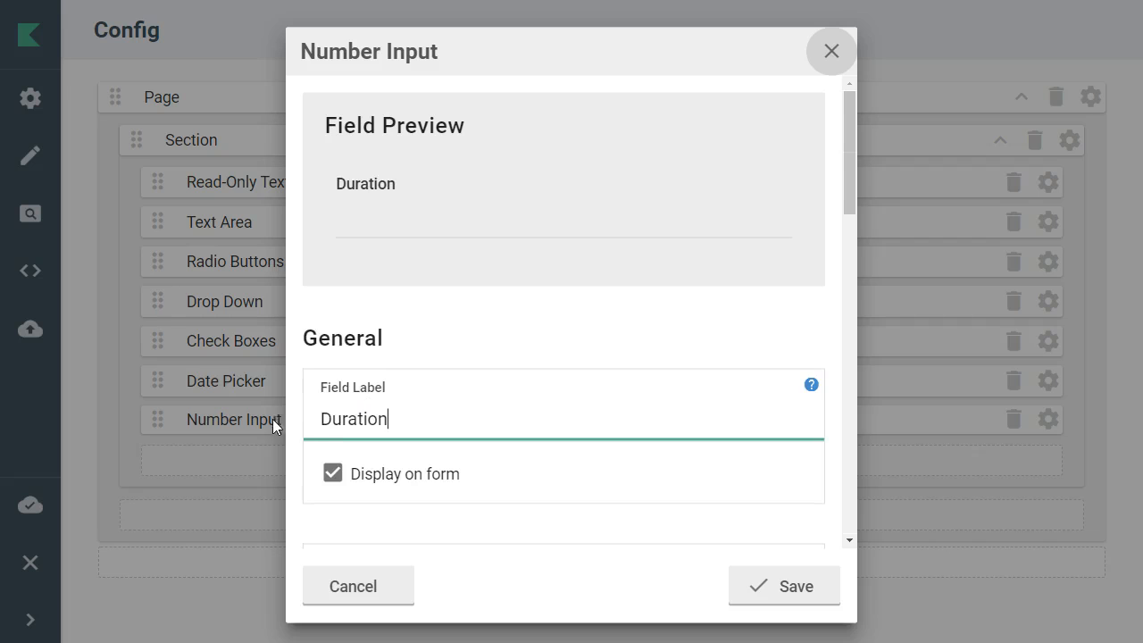
click(388, 474)
Step: Give Duration the long label 'How many months will your project last?', preview it, and save
scroll(523, 352, down, 5)
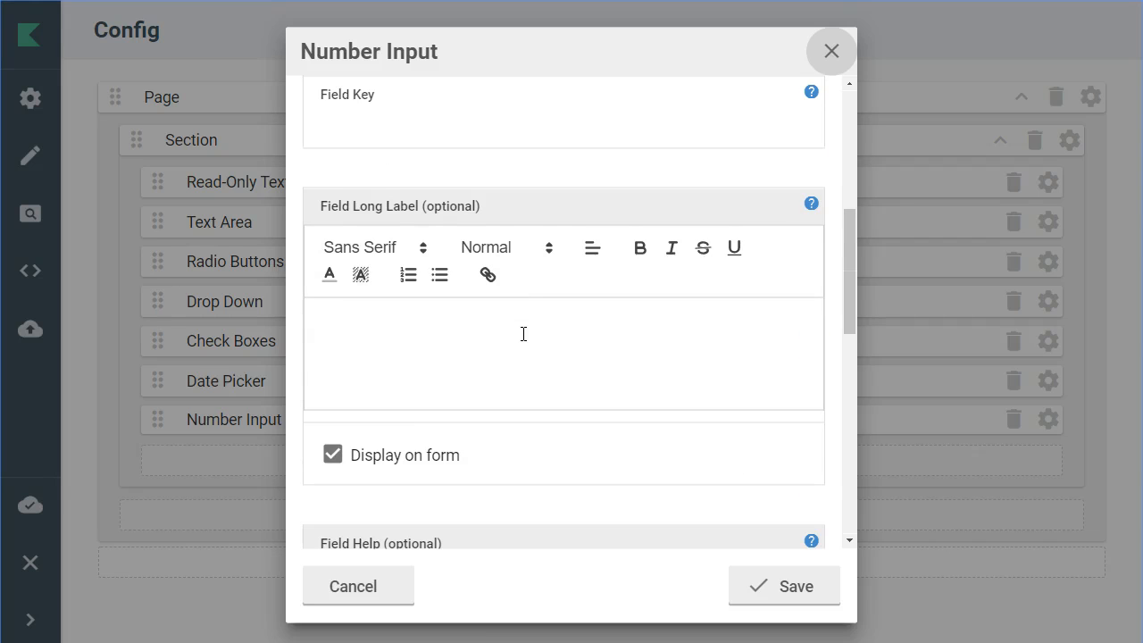
click(408, 355)
text(How)
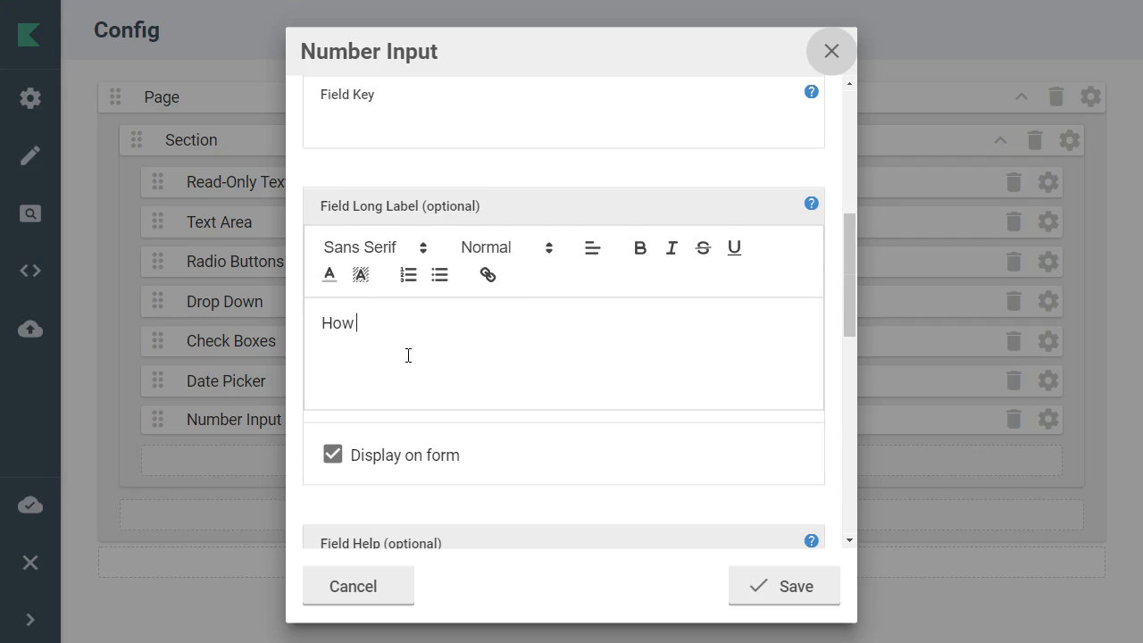
text( many months will your project last?)
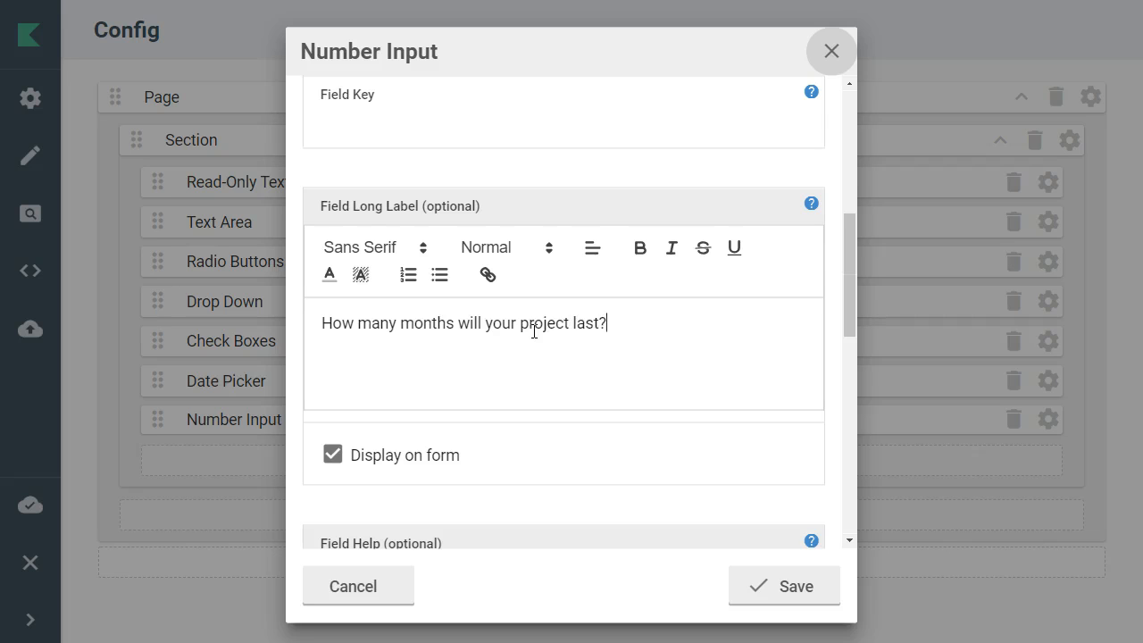
scroll(534, 332, up, 5)
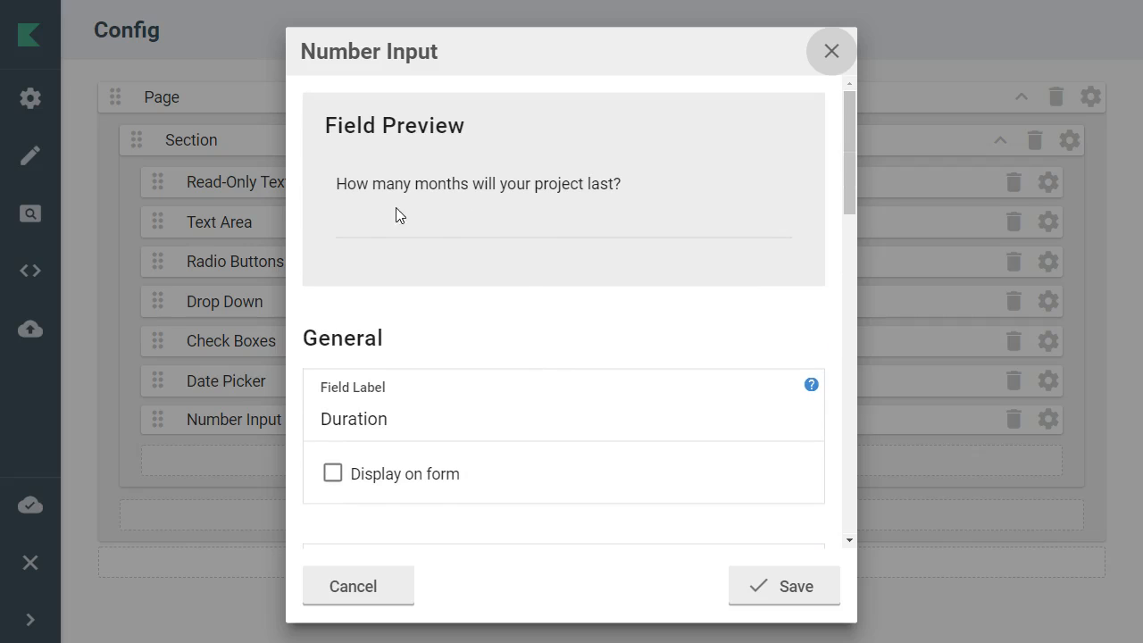
click(784, 222)
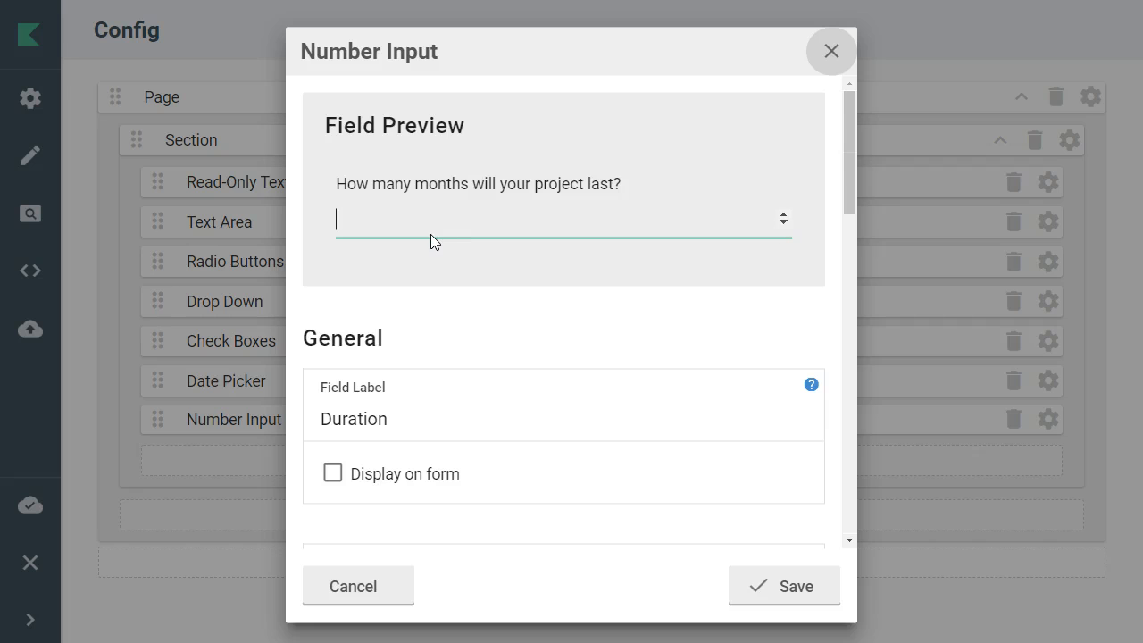
click(785, 589)
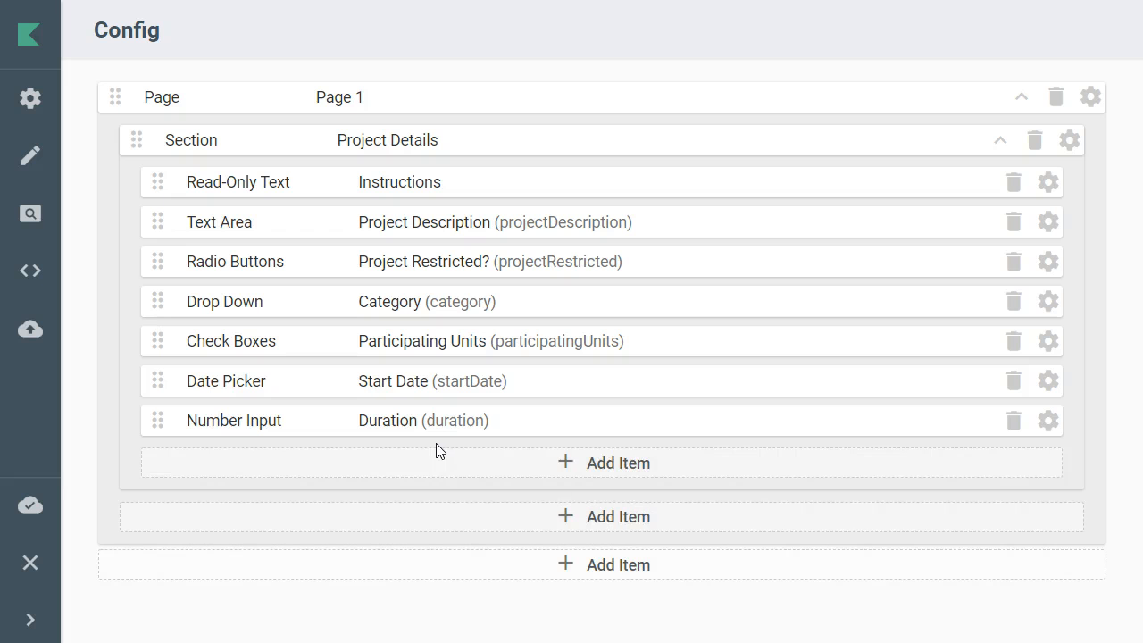
click(30, 159)
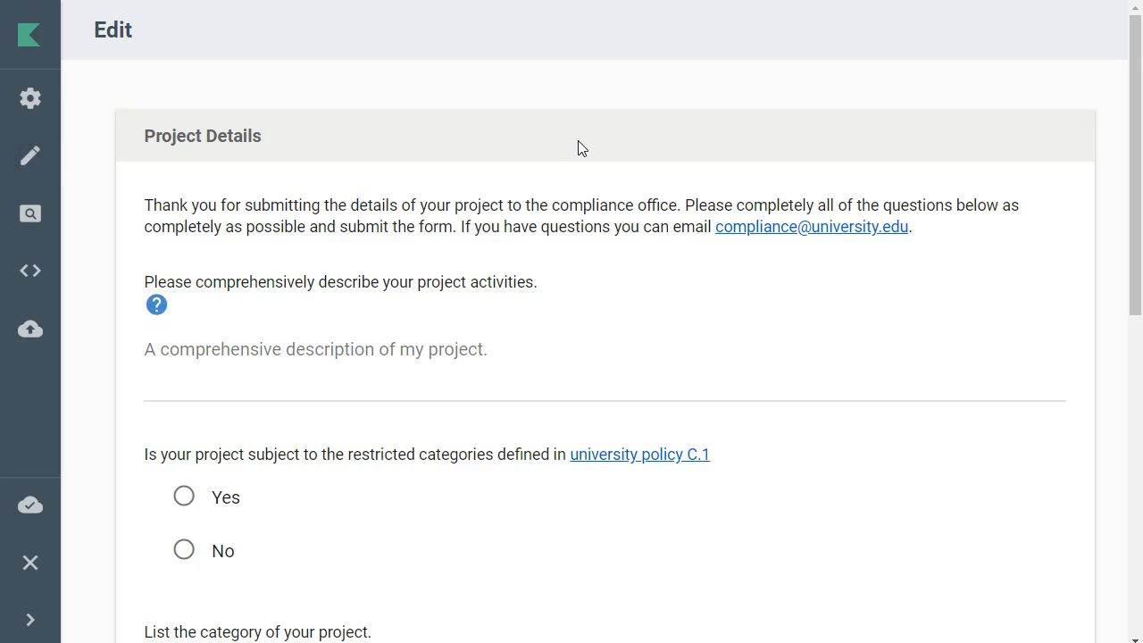
Step: Type 'I can put in a project description' into the preview form's description box
scroll(578, 147, down, 5)
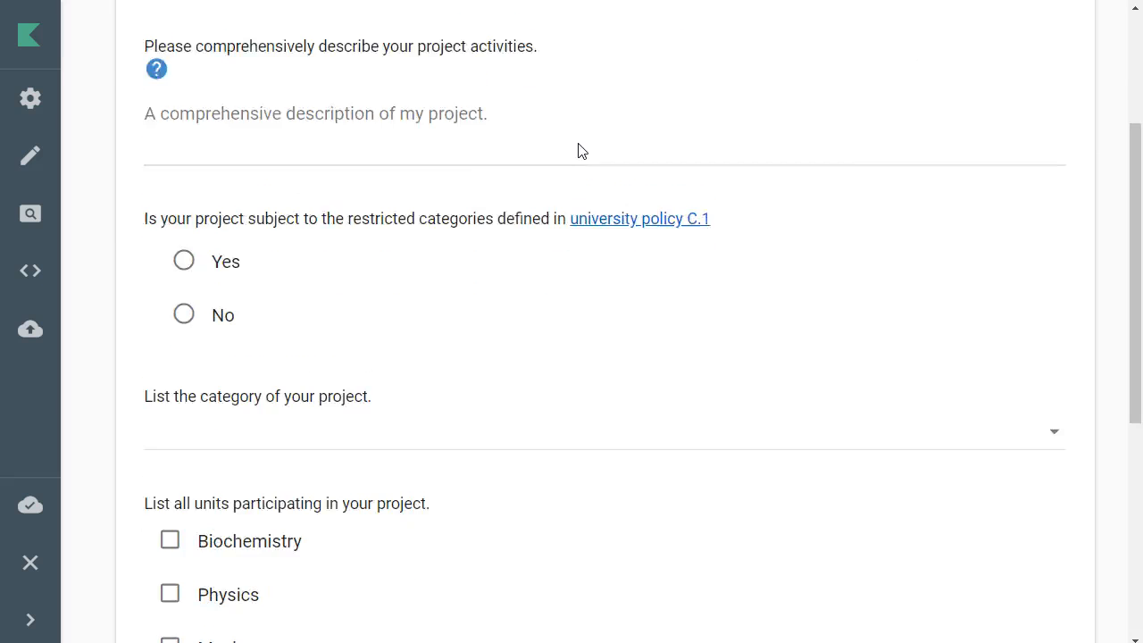
scroll(578, 147, up, 5)
mouse_move(158, 320)
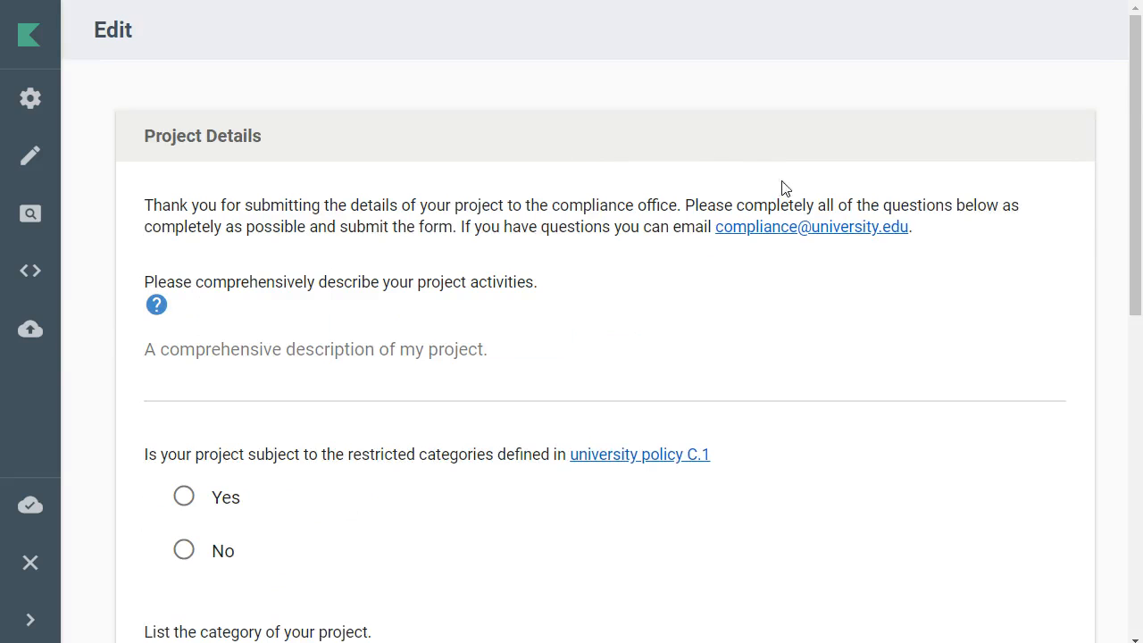
click(259, 361)
text(I can pu)
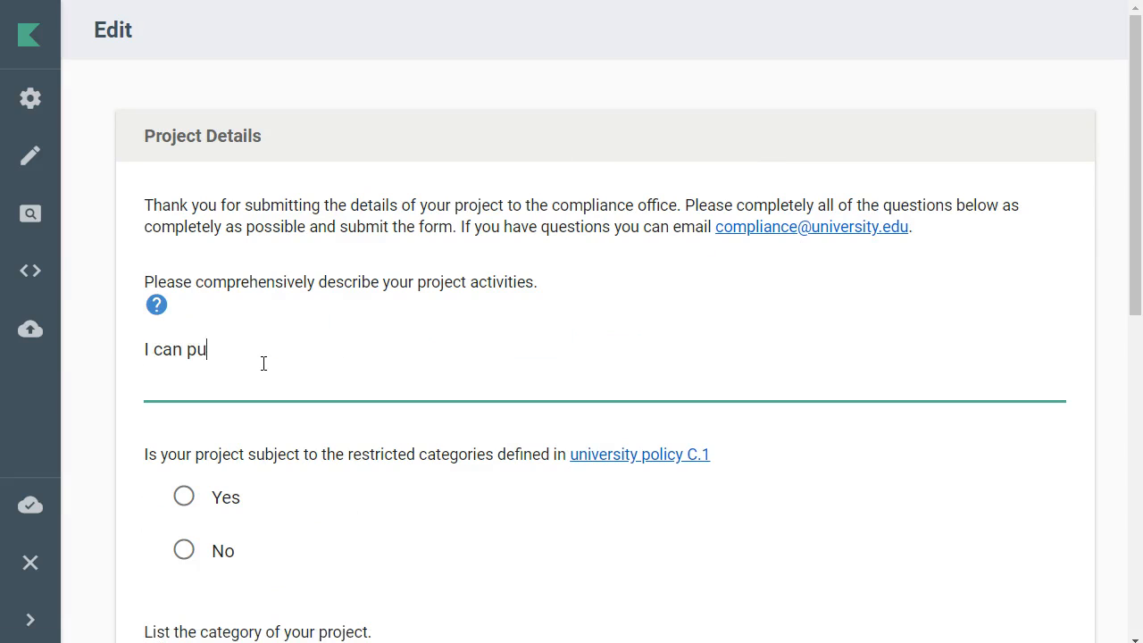
text(t in a project description)
Step: Answer Yes to the restricted question after briefly trying No
scroll(365, 343, down, 2)
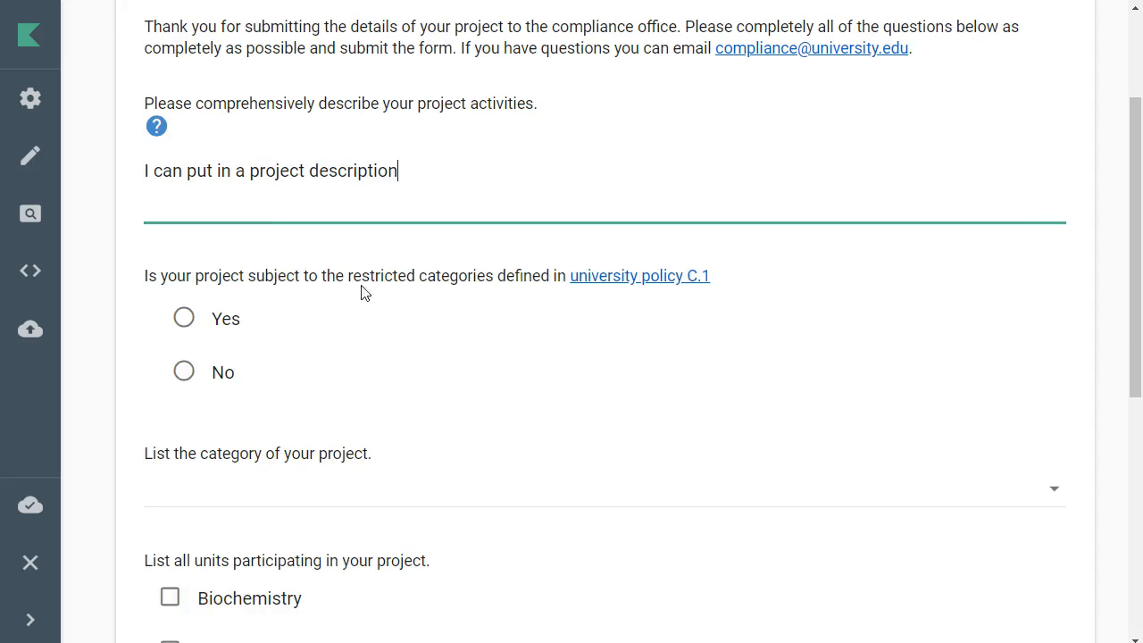
click(180, 328)
click(185, 371)
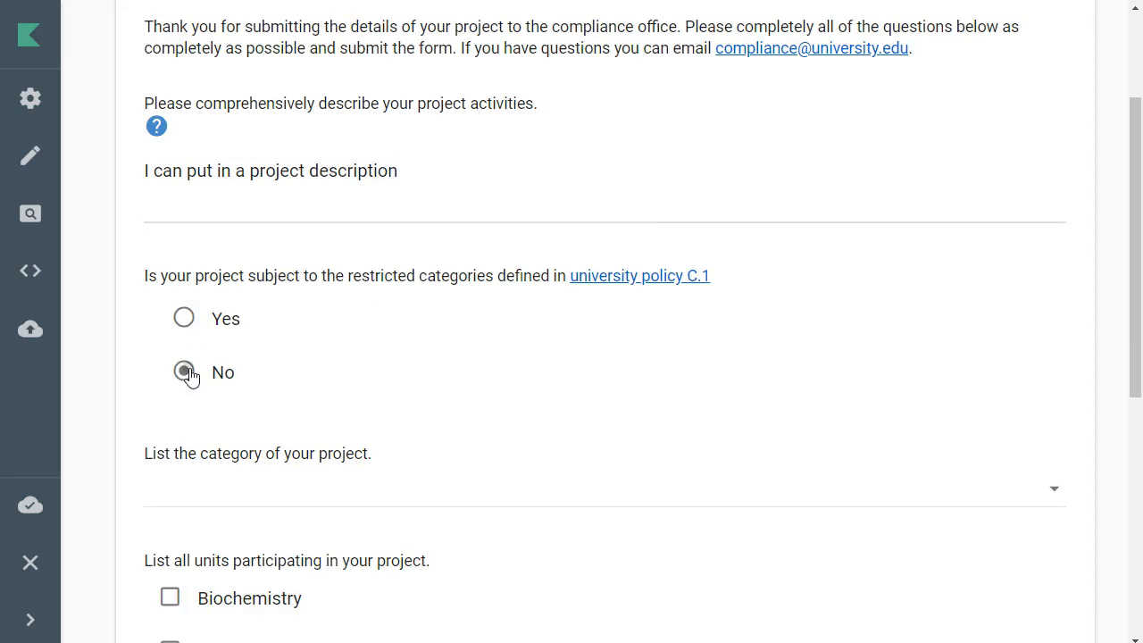
click(199, 316)
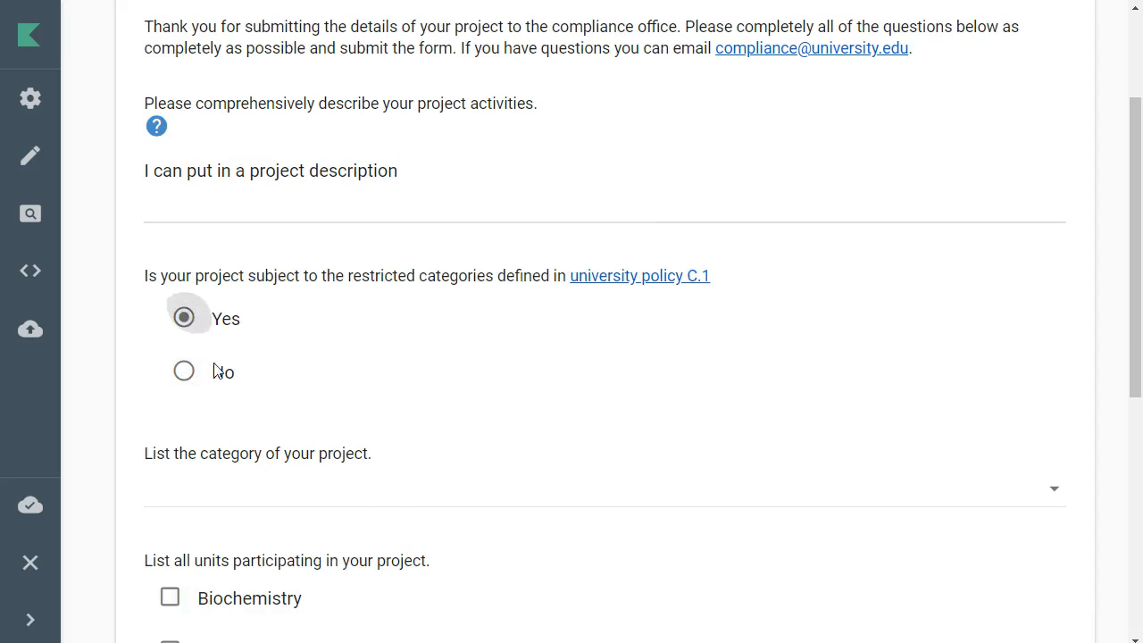
scroll(478, 275, down, 2)
click(231, 317)
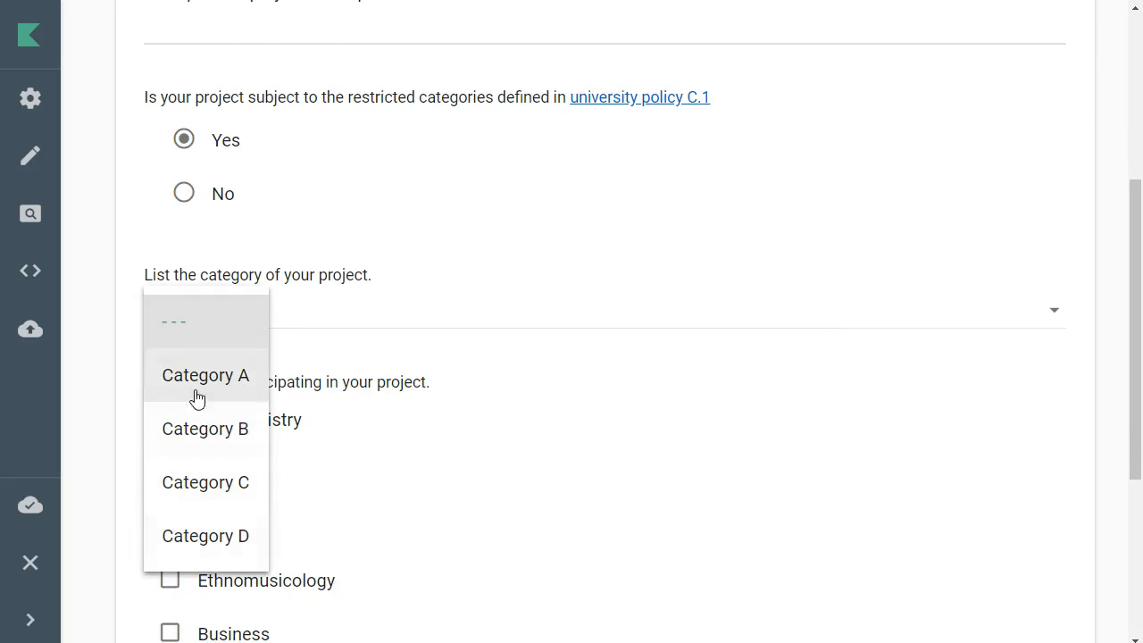
Step: Choose Category C and tick Physics and Ethnomusicology as participating units
click(247, 500)
scroll(444, 358, down, 2)
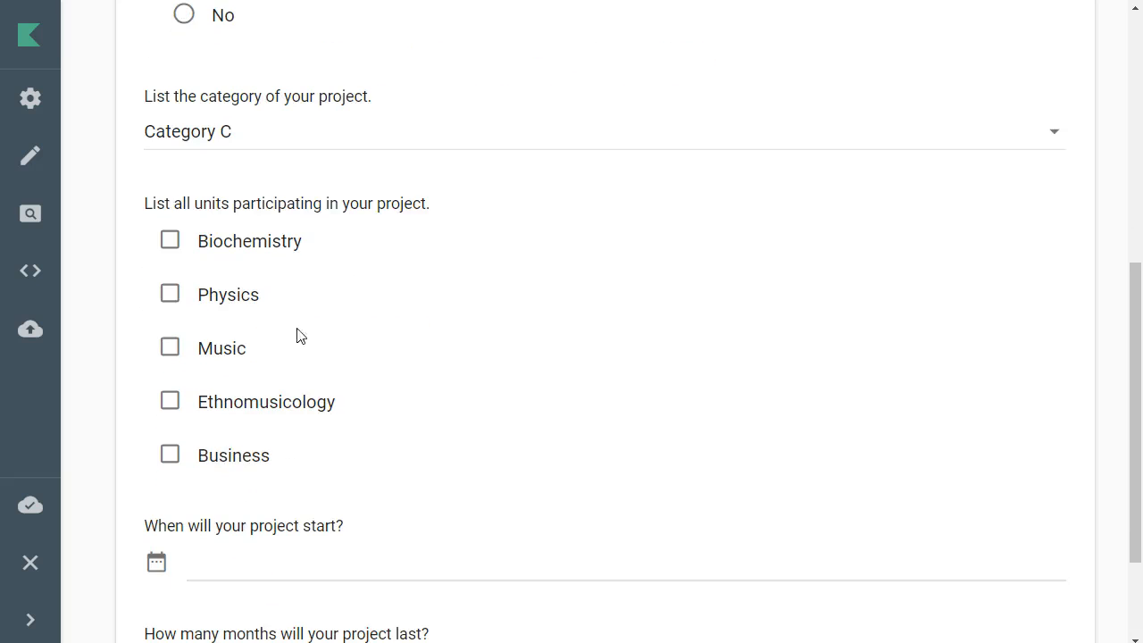
click(172, 296)
click(171, 409)
Step: Set the start date to September 14, 2018 and enter 56723 as the duration in months
scroll(442, 340, down, 2)
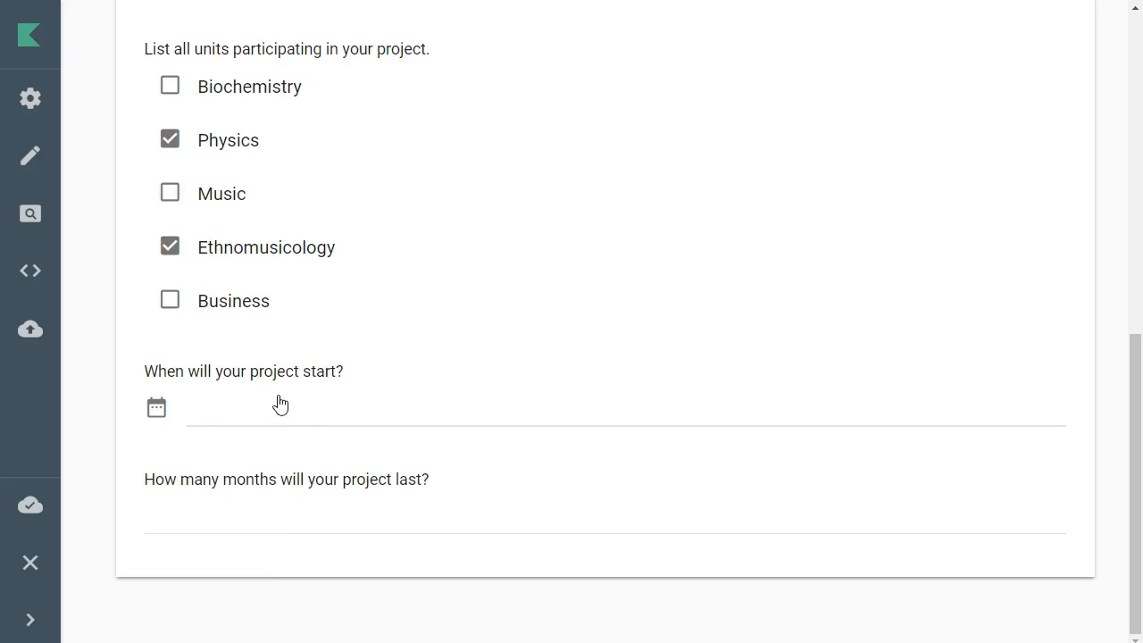
click(279, 405)
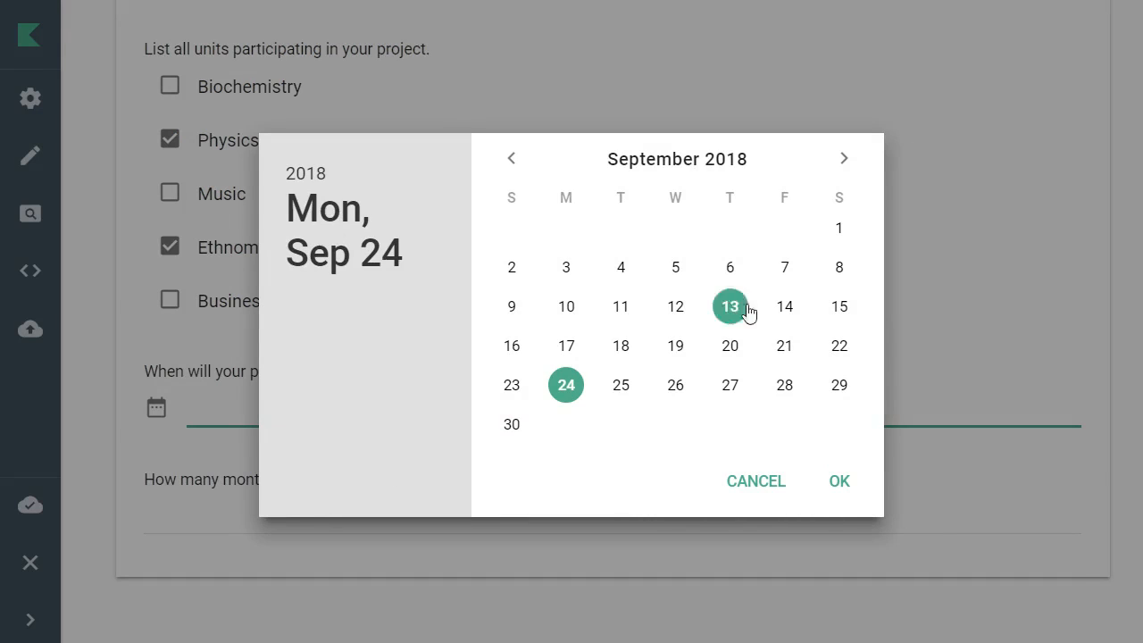
click(785, 309)
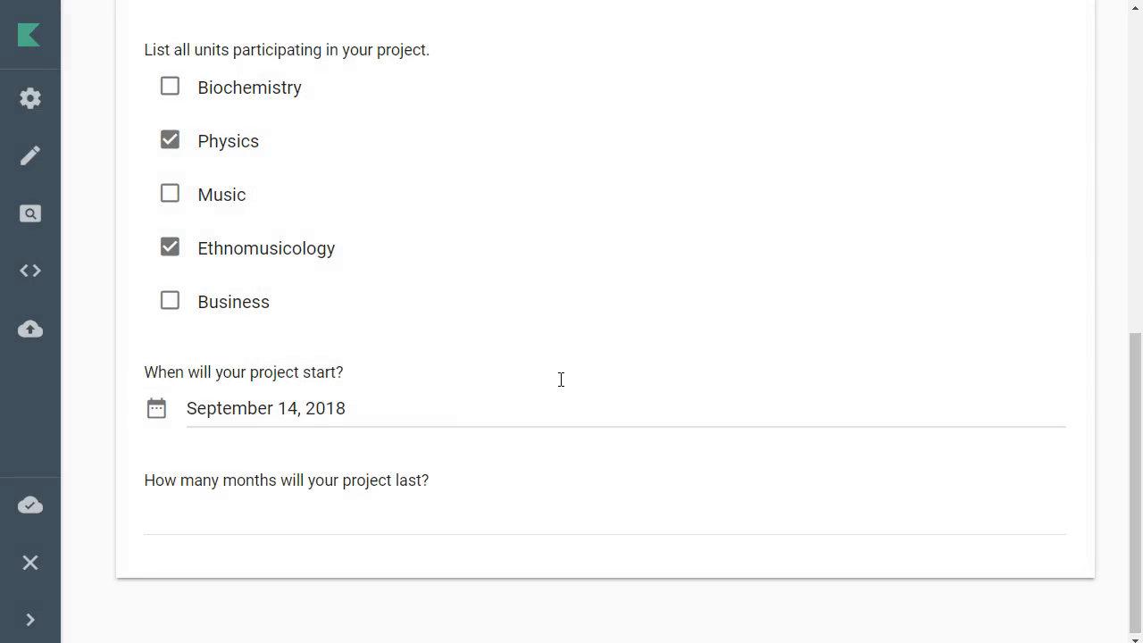
click(263, 524)
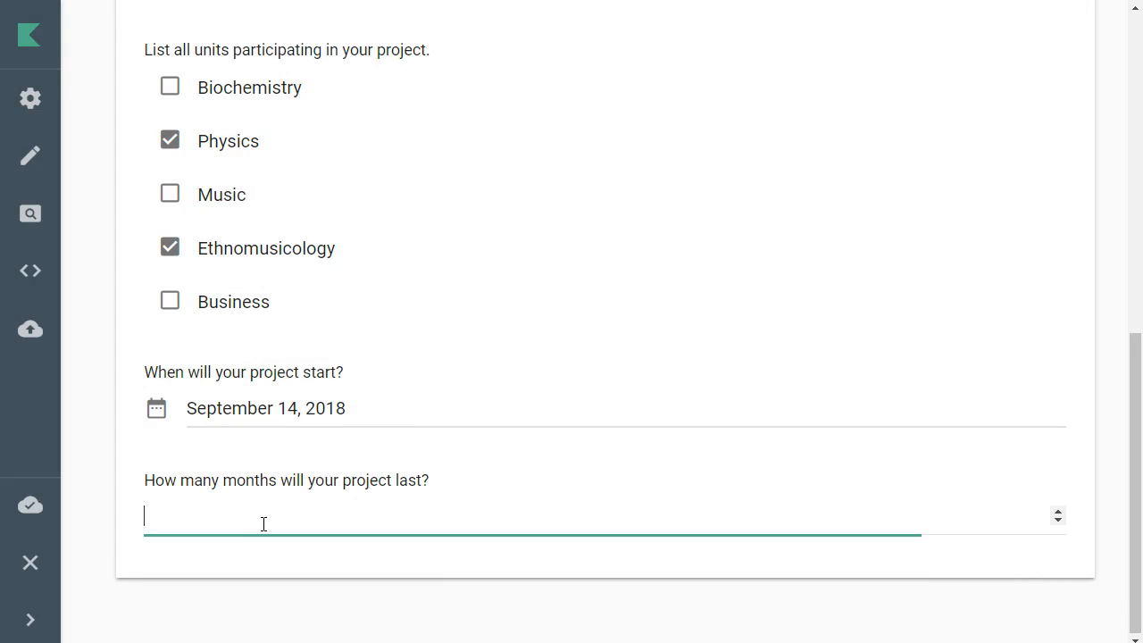
click(1058, 511)
click(1058, 511)
click(1059, 511)
click(1059, 510)
key(BackSpace)
text(56723)
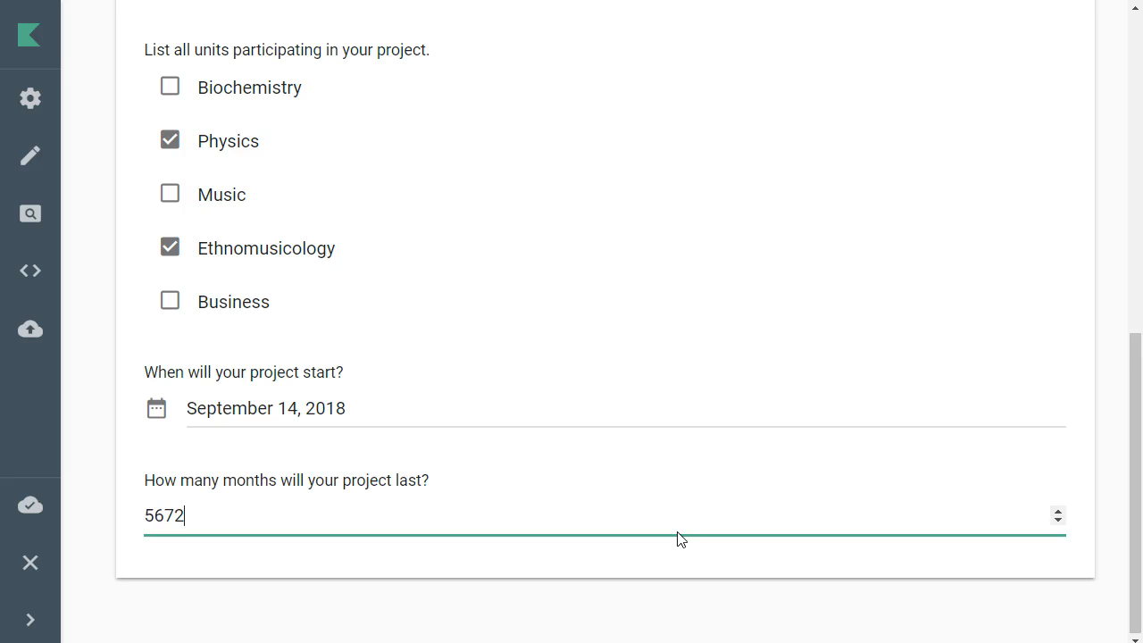